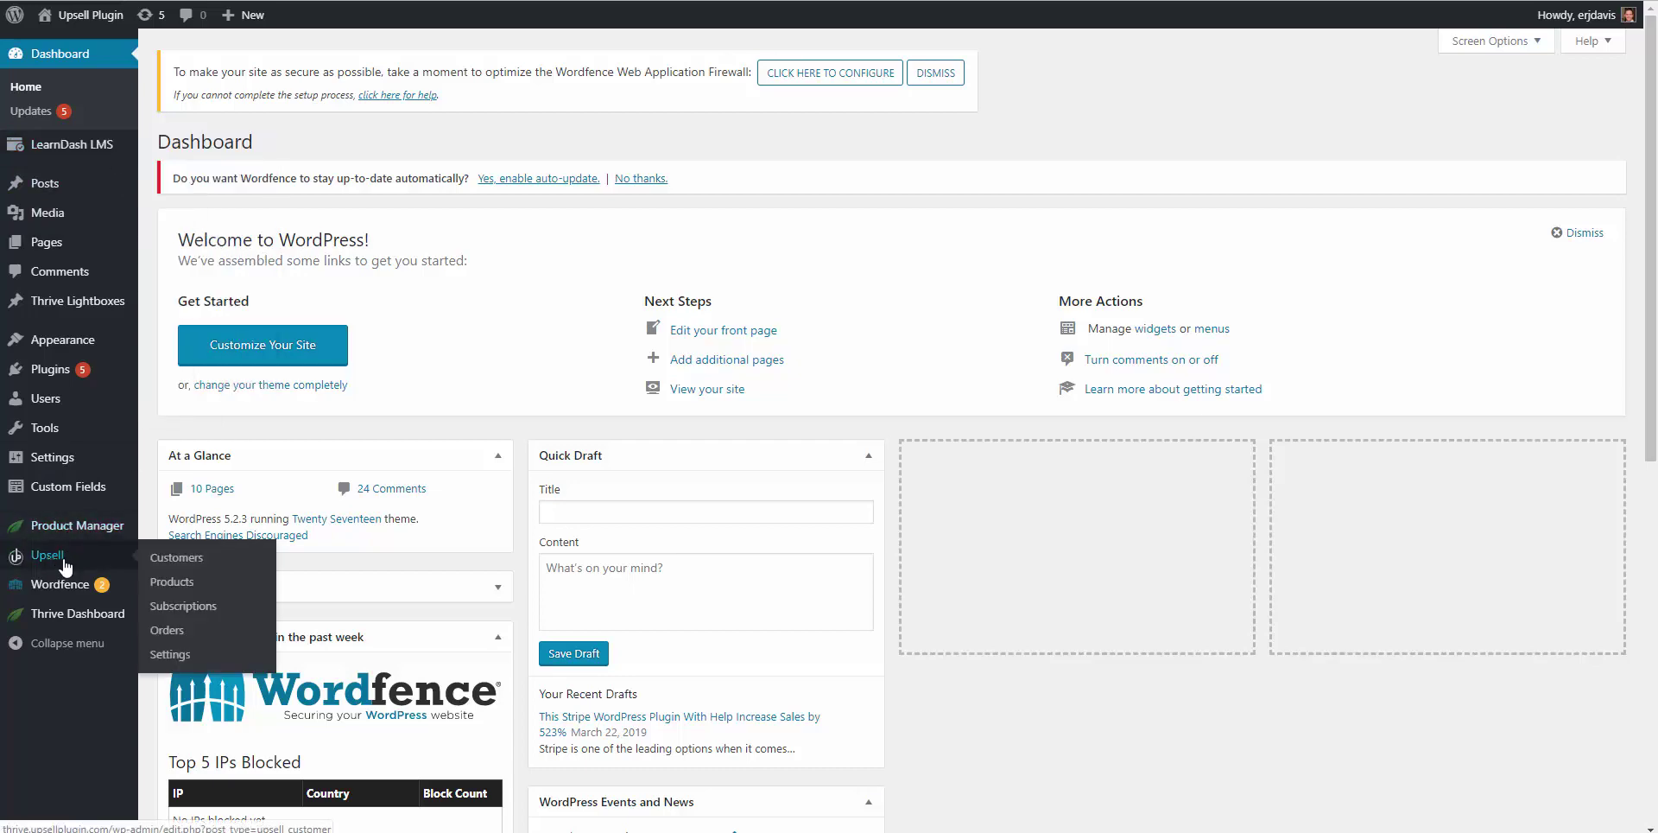
Step: Go to the product list from the admin sidebar and scroll down through it
mouse_move(86, 149)
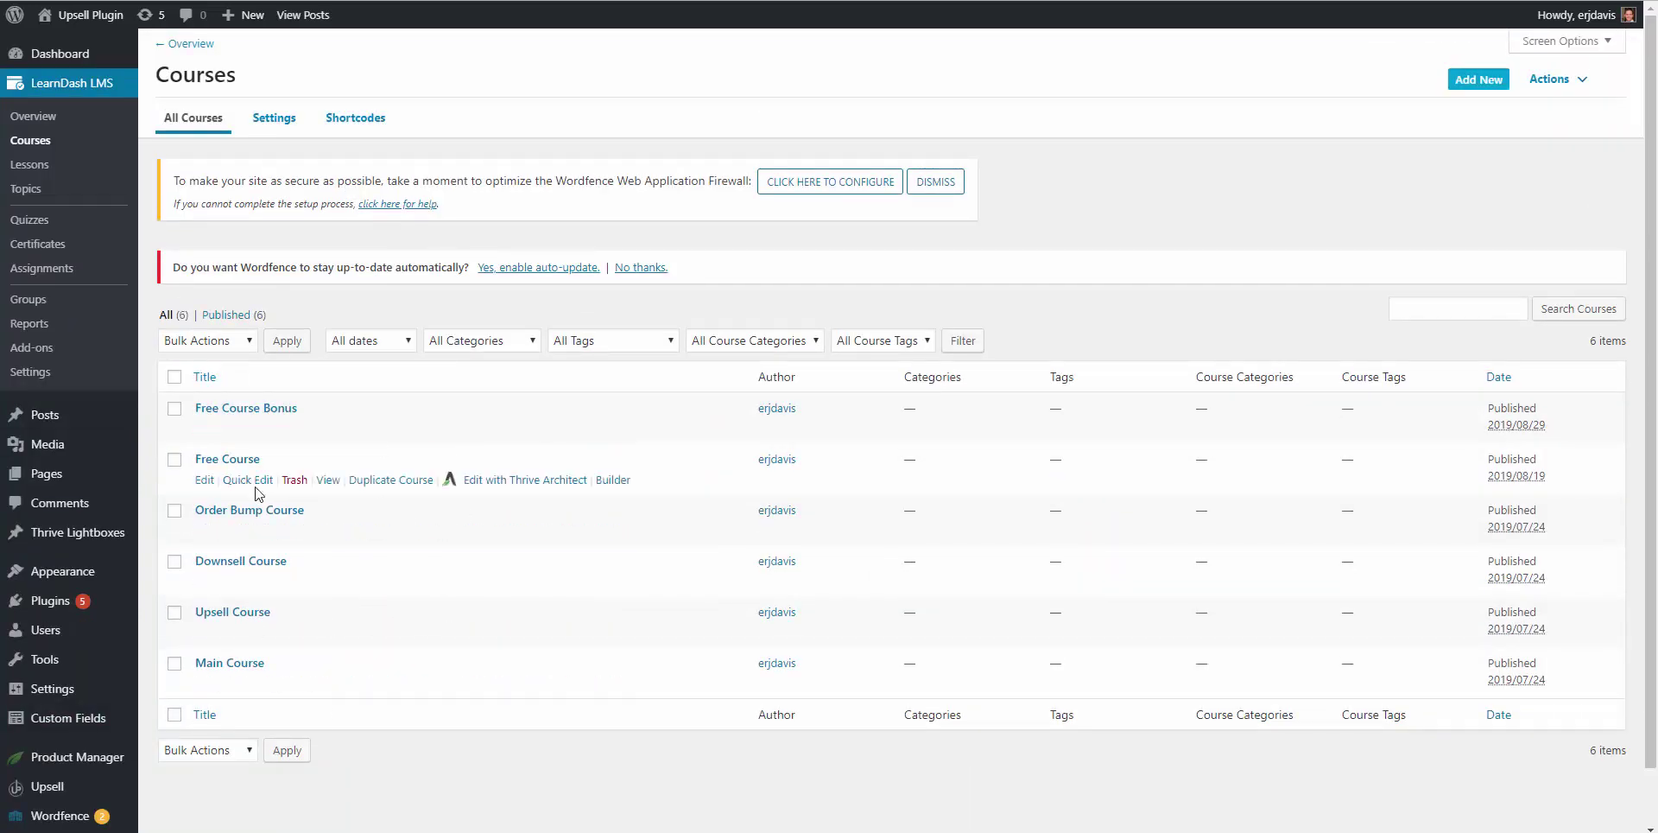
scroll(52, 691, "down", 1)
Step: Scroll the Upsell Products list to the bottom to find the Course product
mouse_move(68, 729)
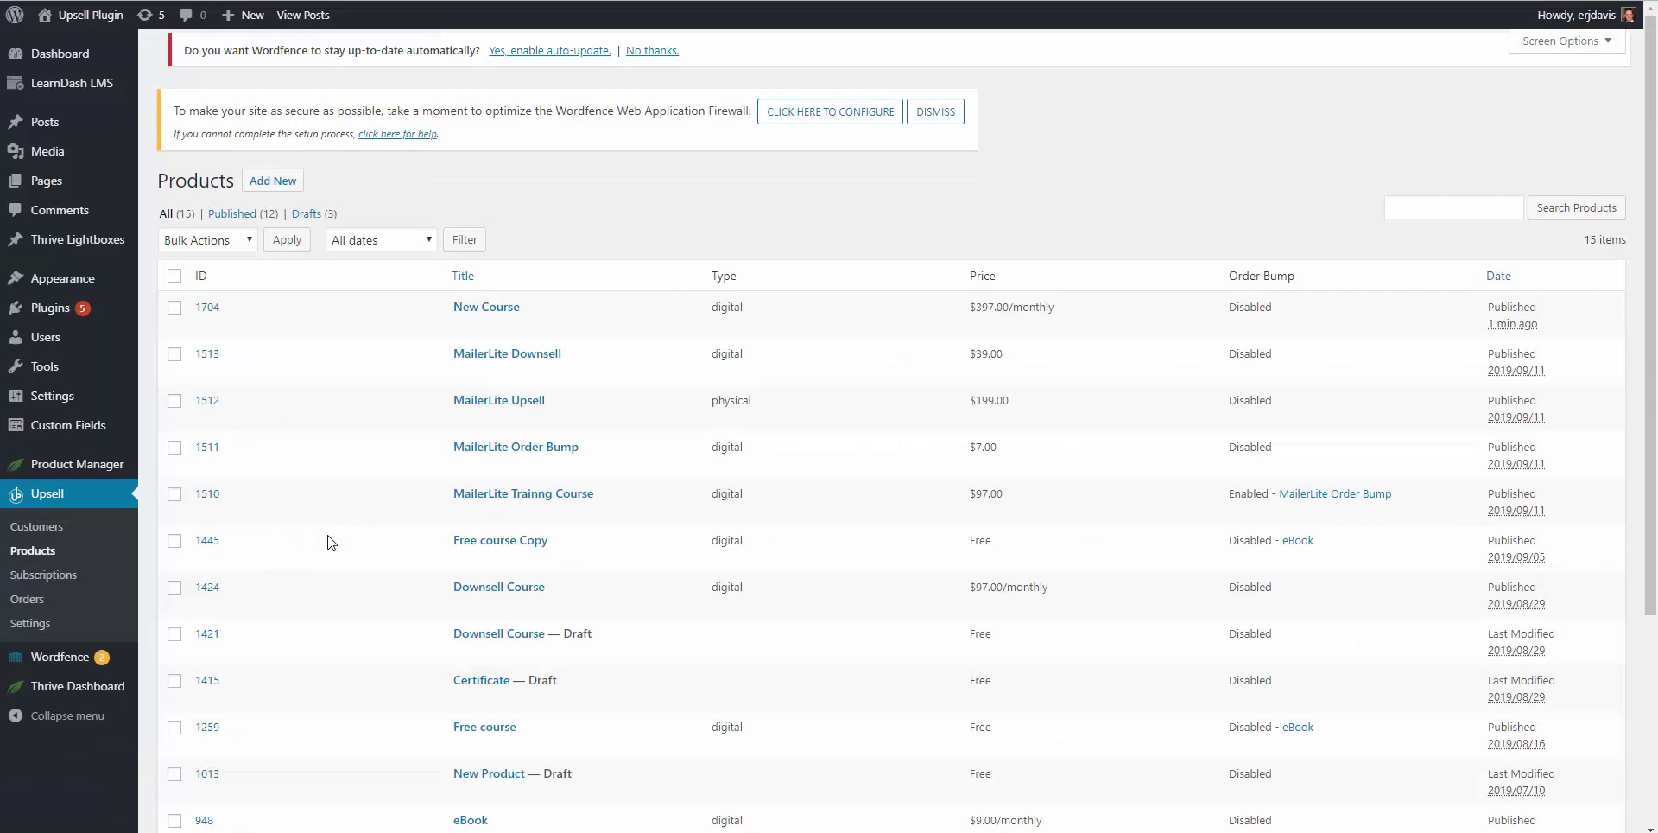
scroll(328, 518, "down", 3)
scroll(420, 641, "down", 1)
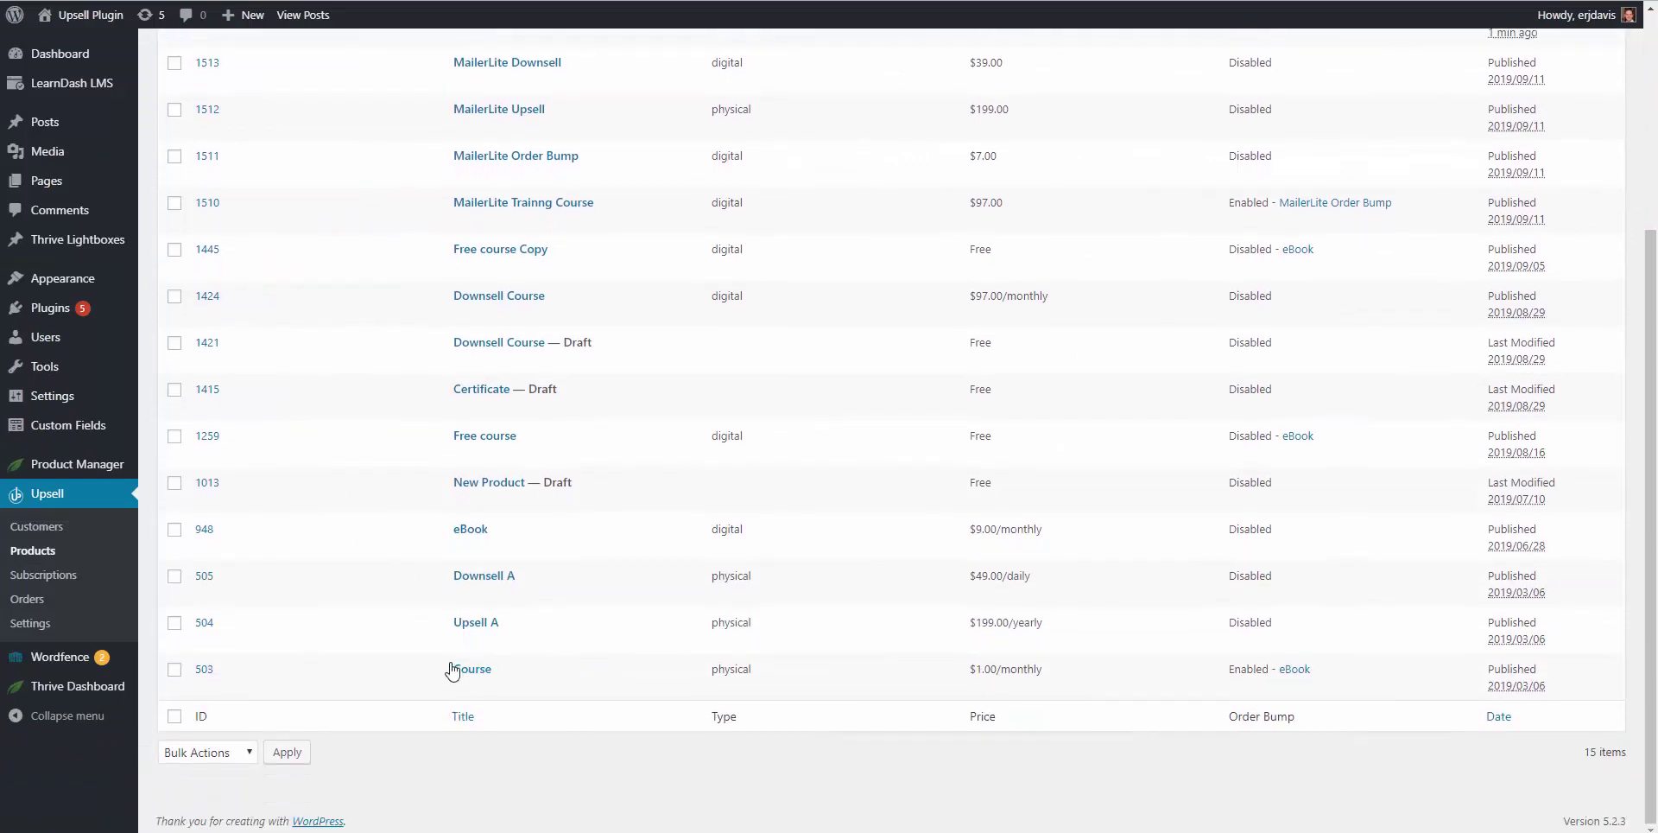
scroll(468, 682, "up", 5)
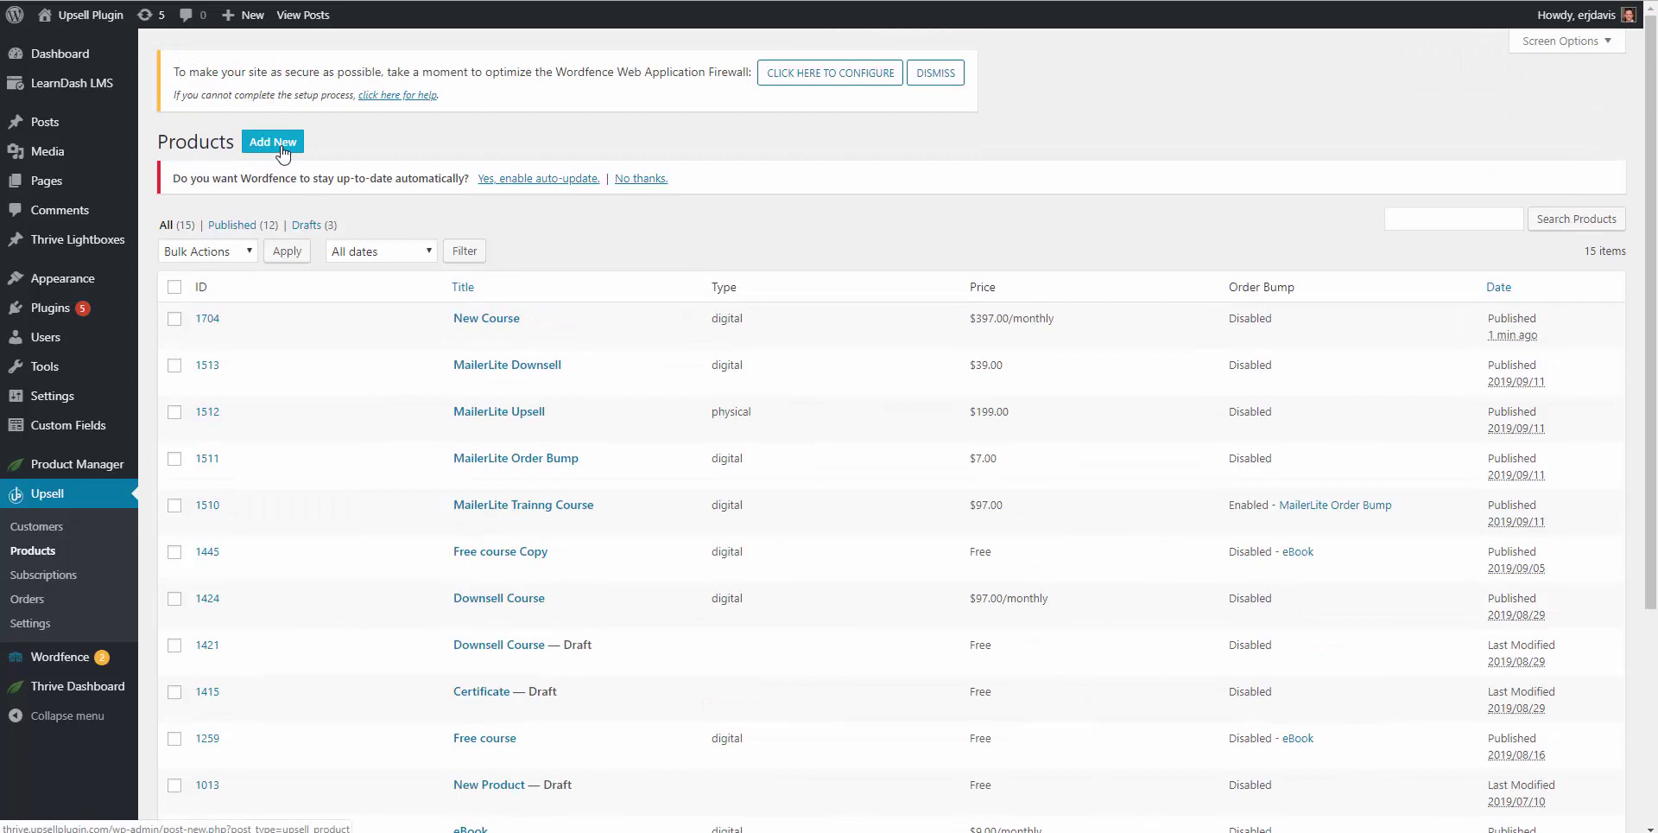
scroll(352, 322, "down", 4)
Step: Make Course a Digital product billed by Monthly subscription and uncheck Recurring Charge Limit
left_click(473, 672)
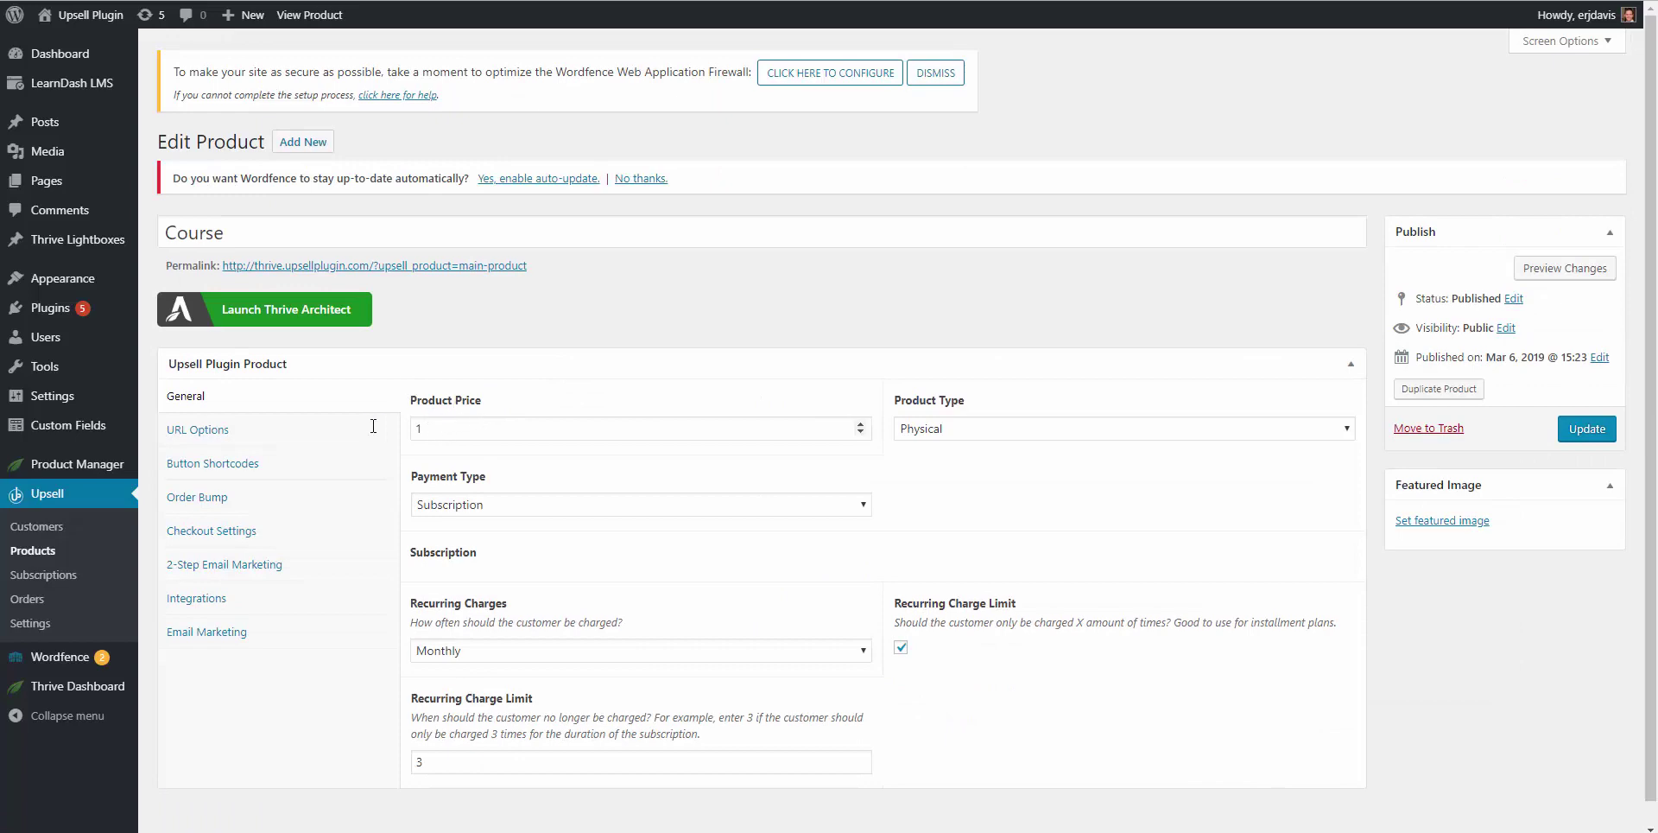
left_click(920, 436)
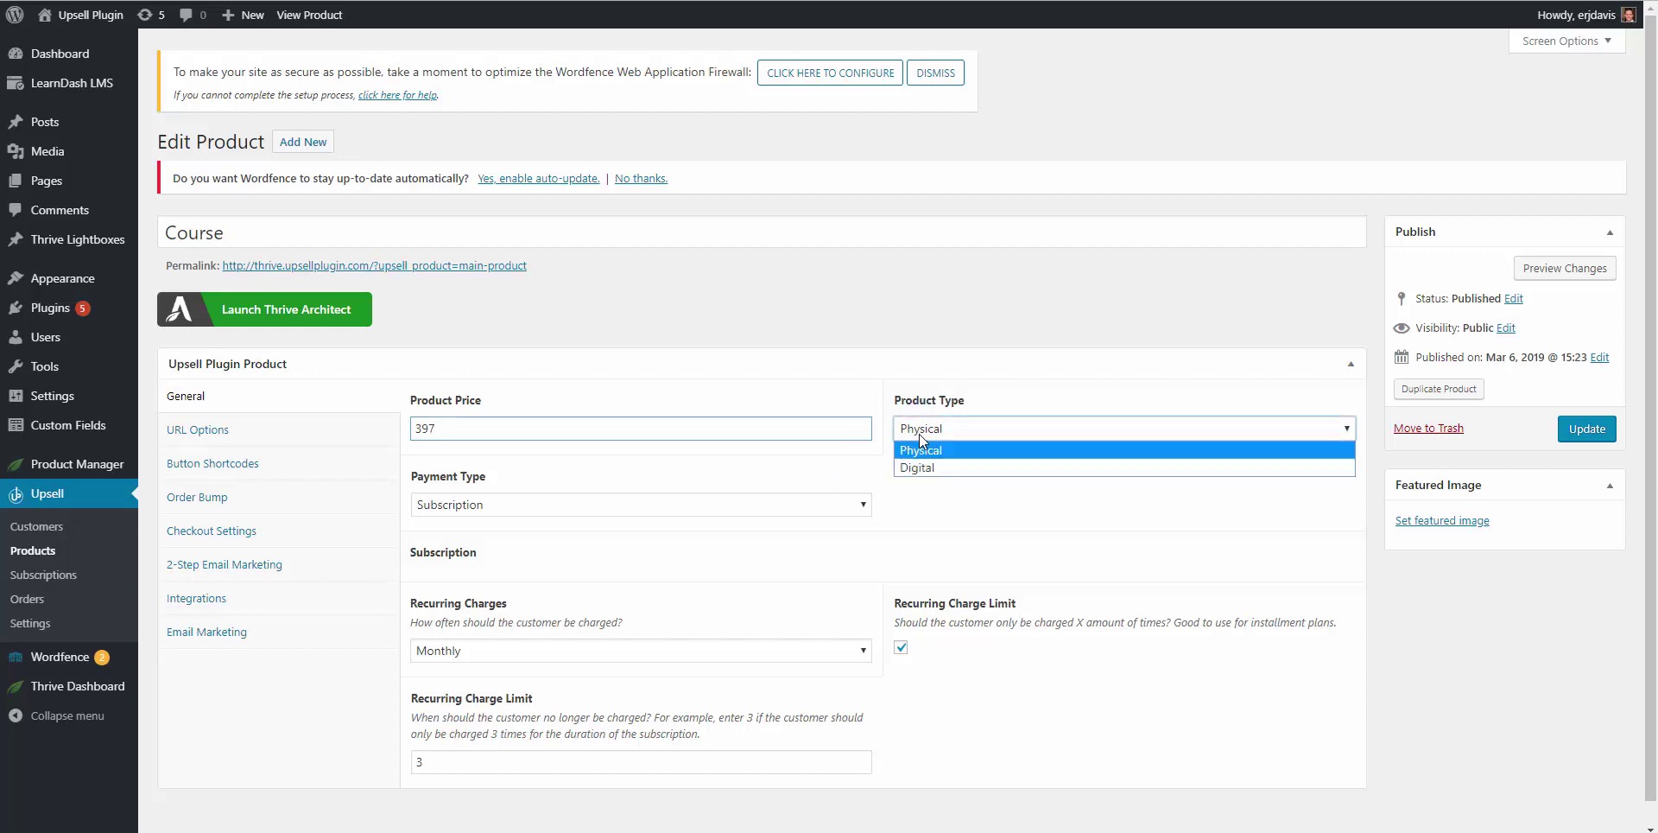
left_click(920, 468)
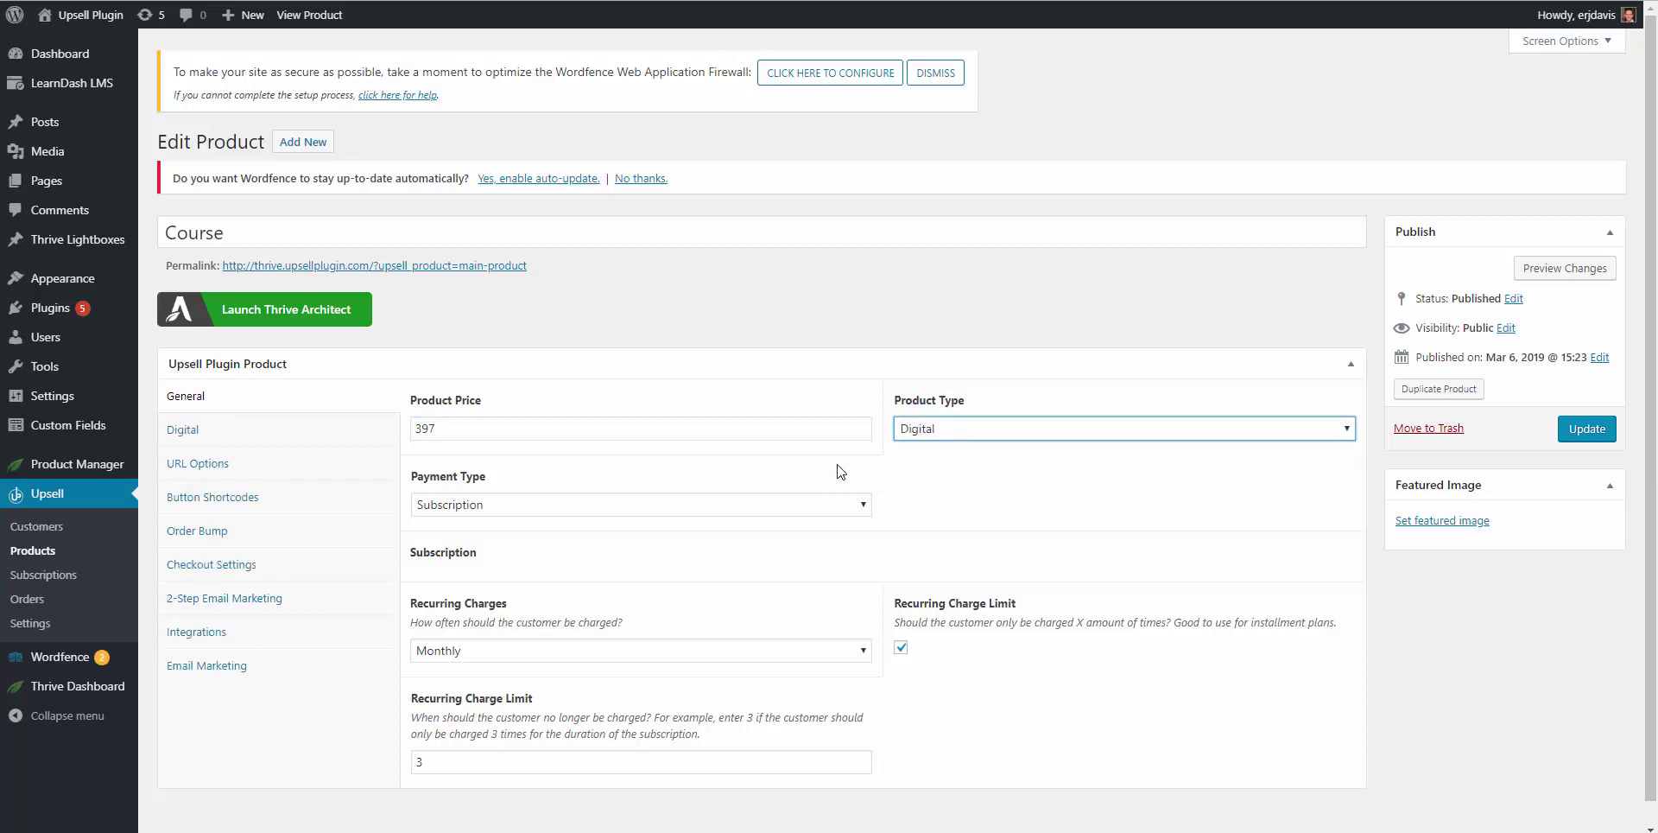
left_click(451, 505)
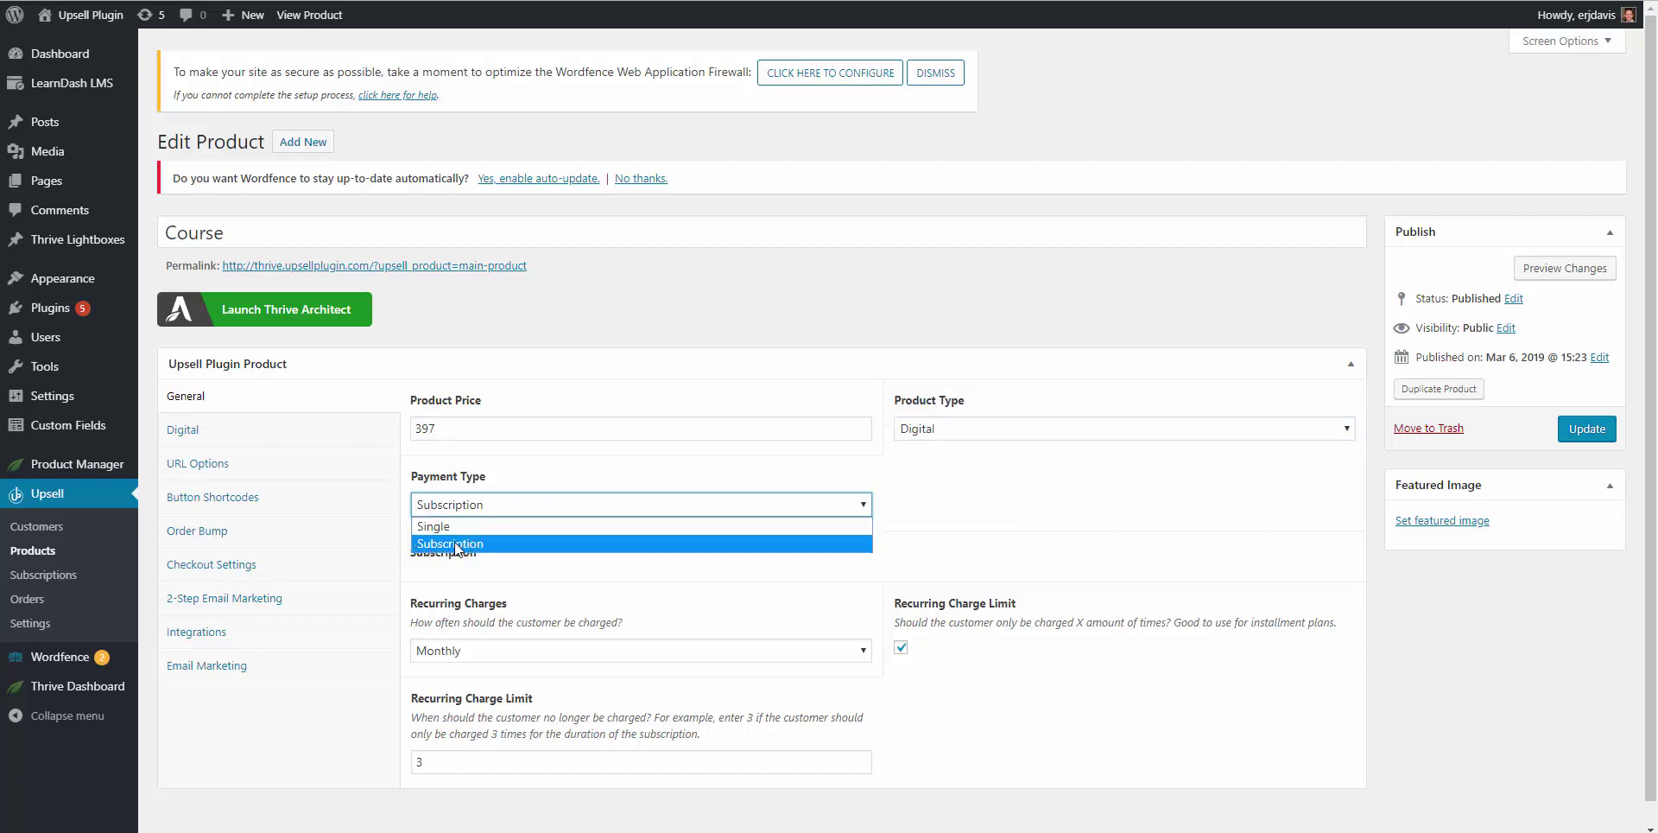
left_click(473, 543)
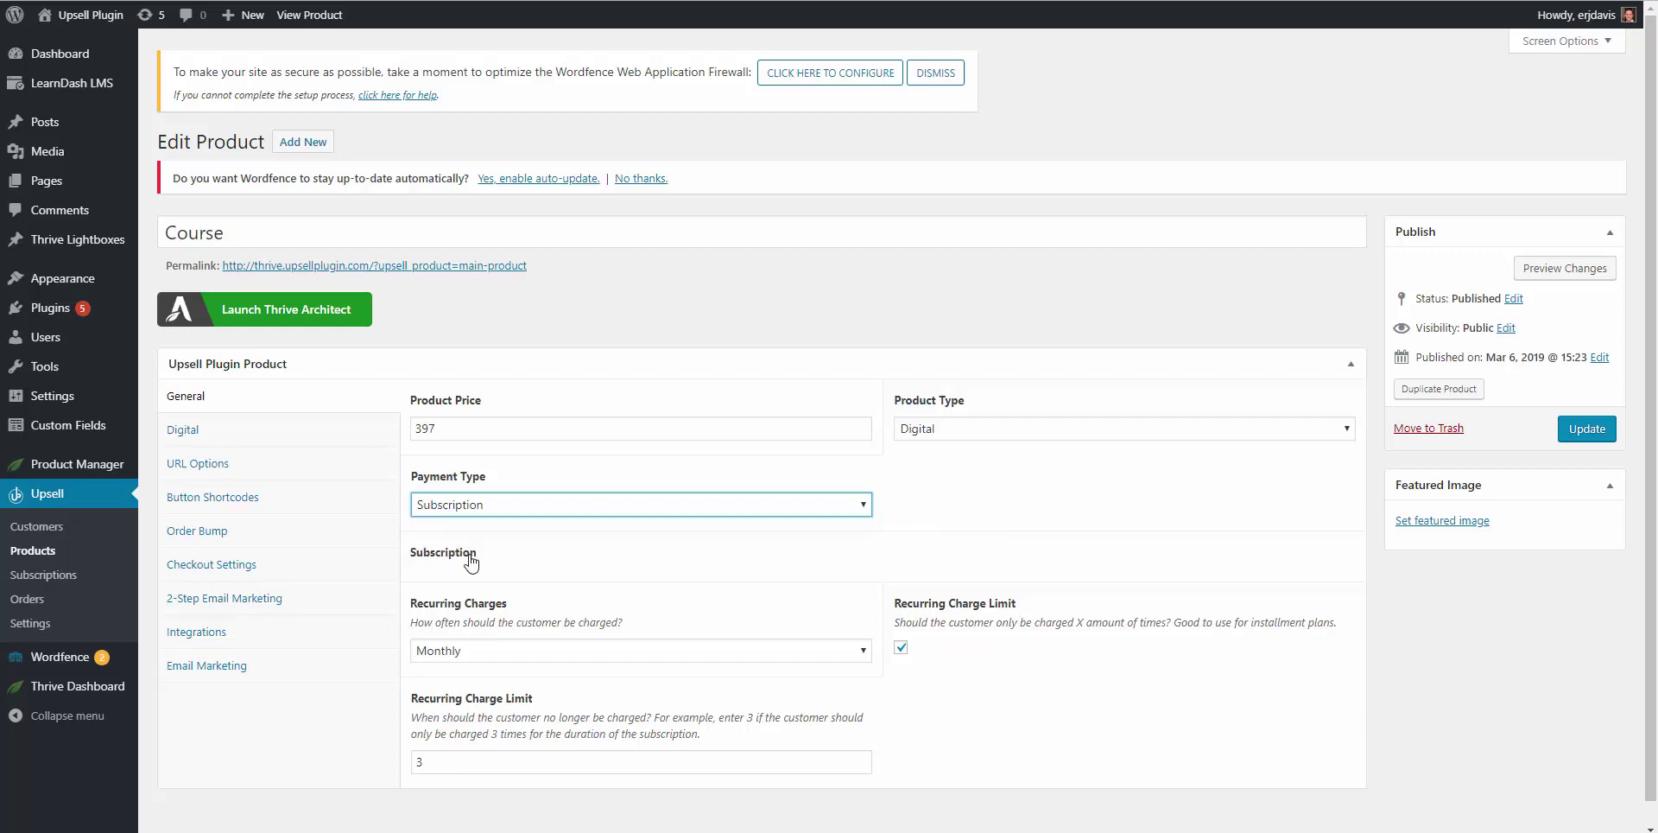
left_click(425, 652)
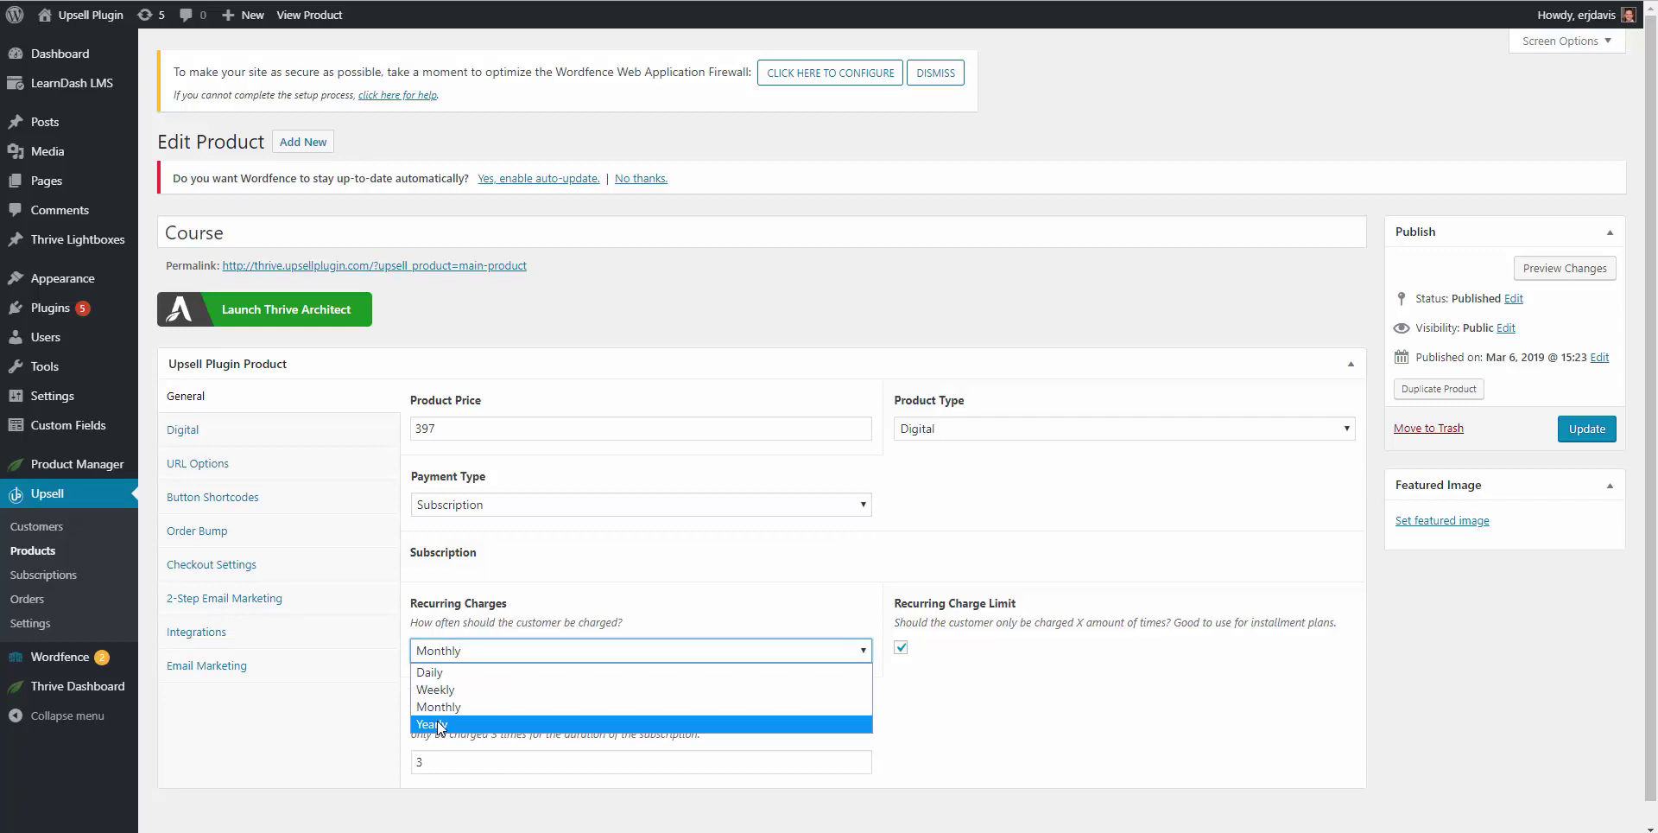
left_click(446, 708)
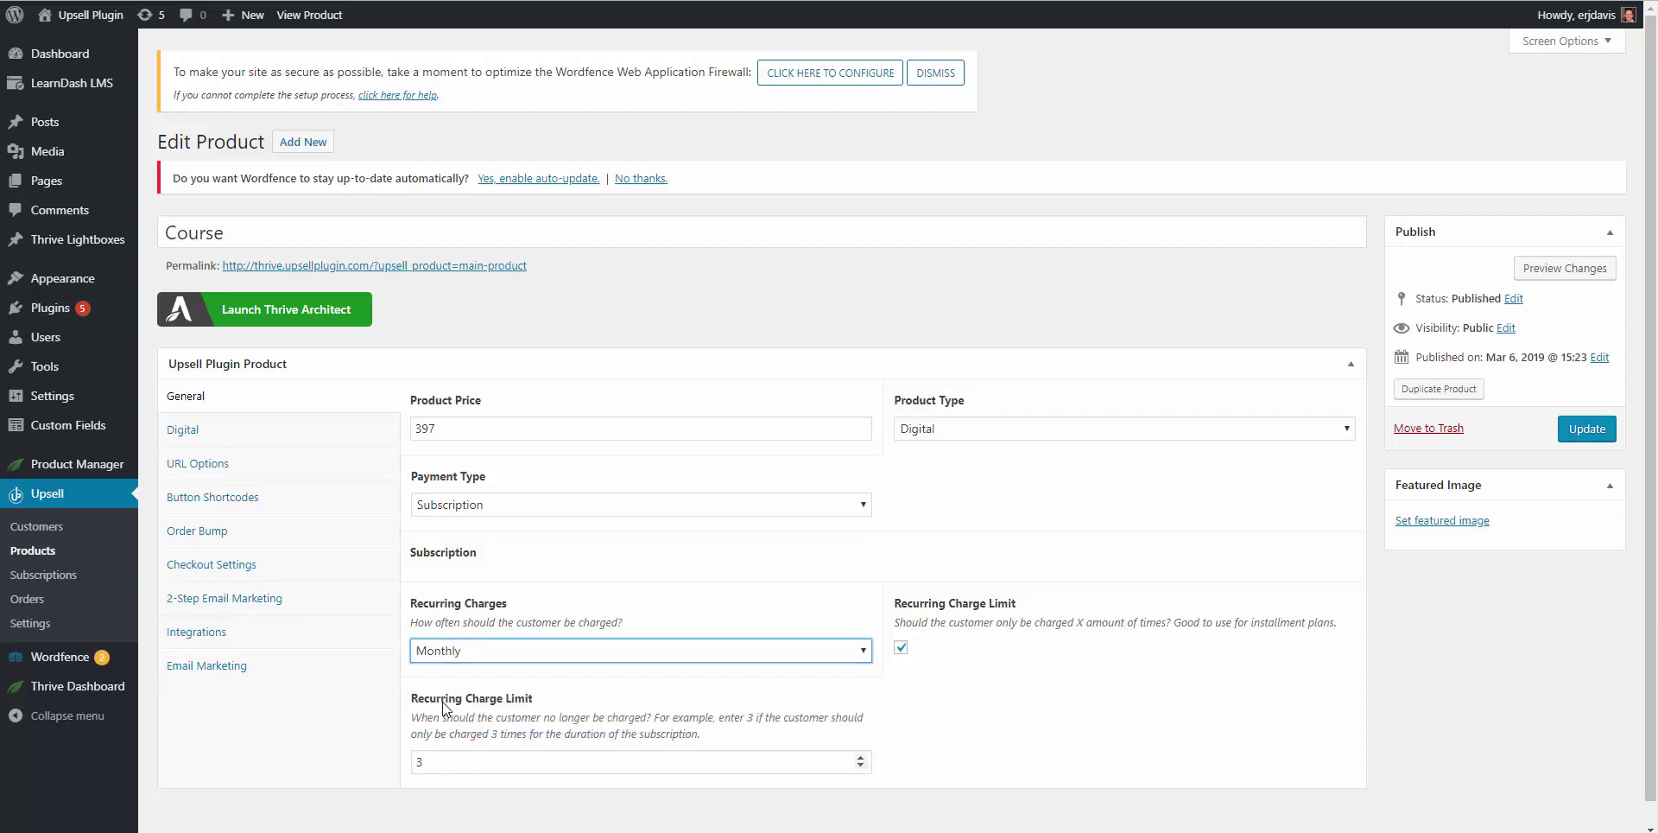
left_click(901, 647)
key("space")
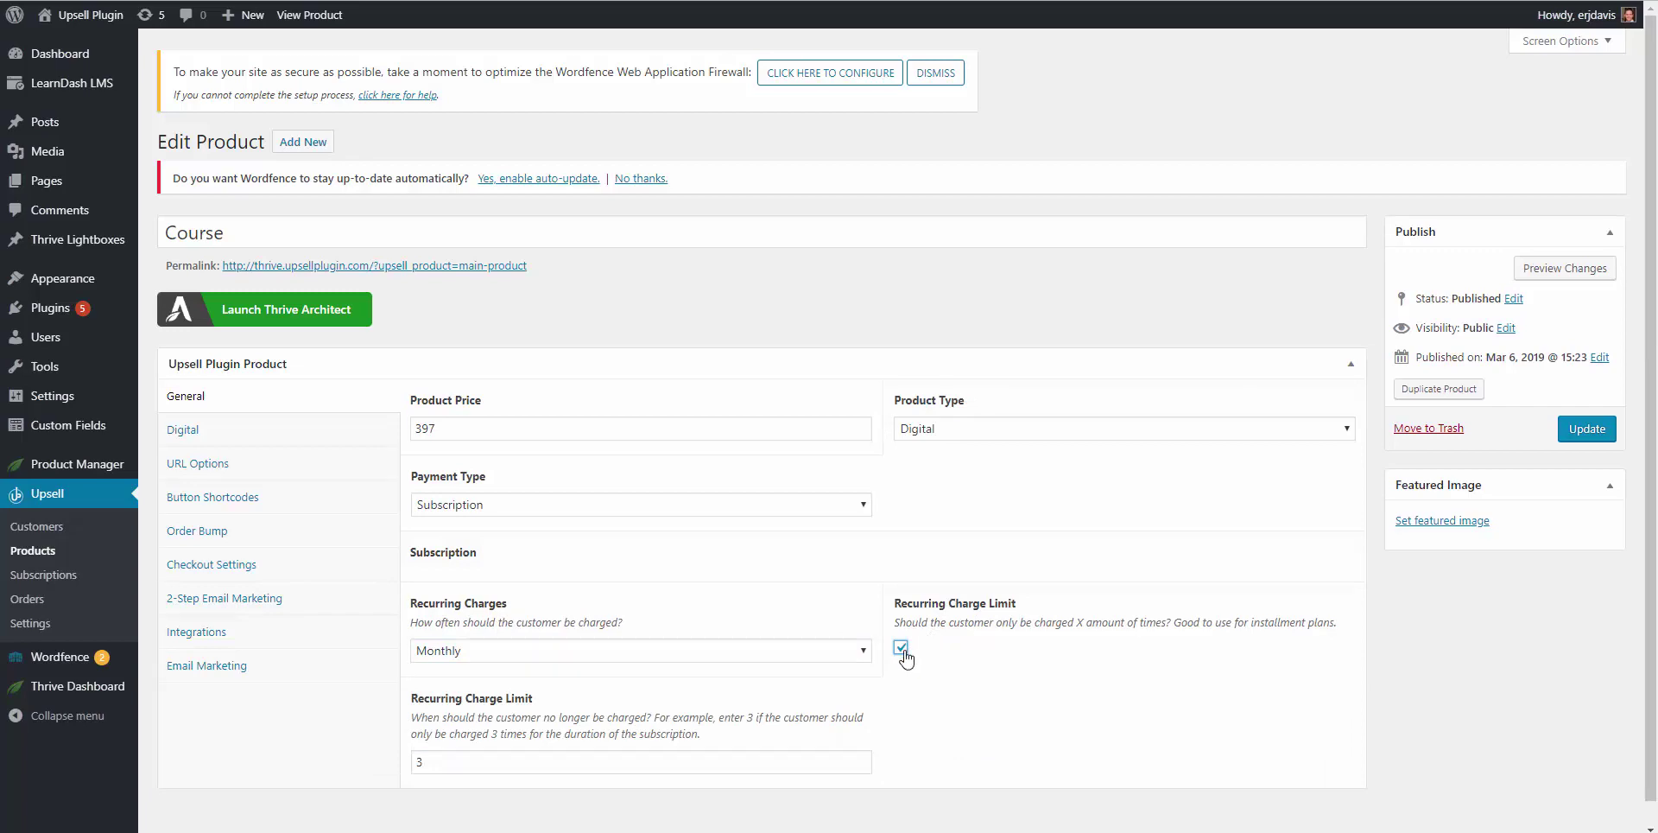
left_click(901, 647)
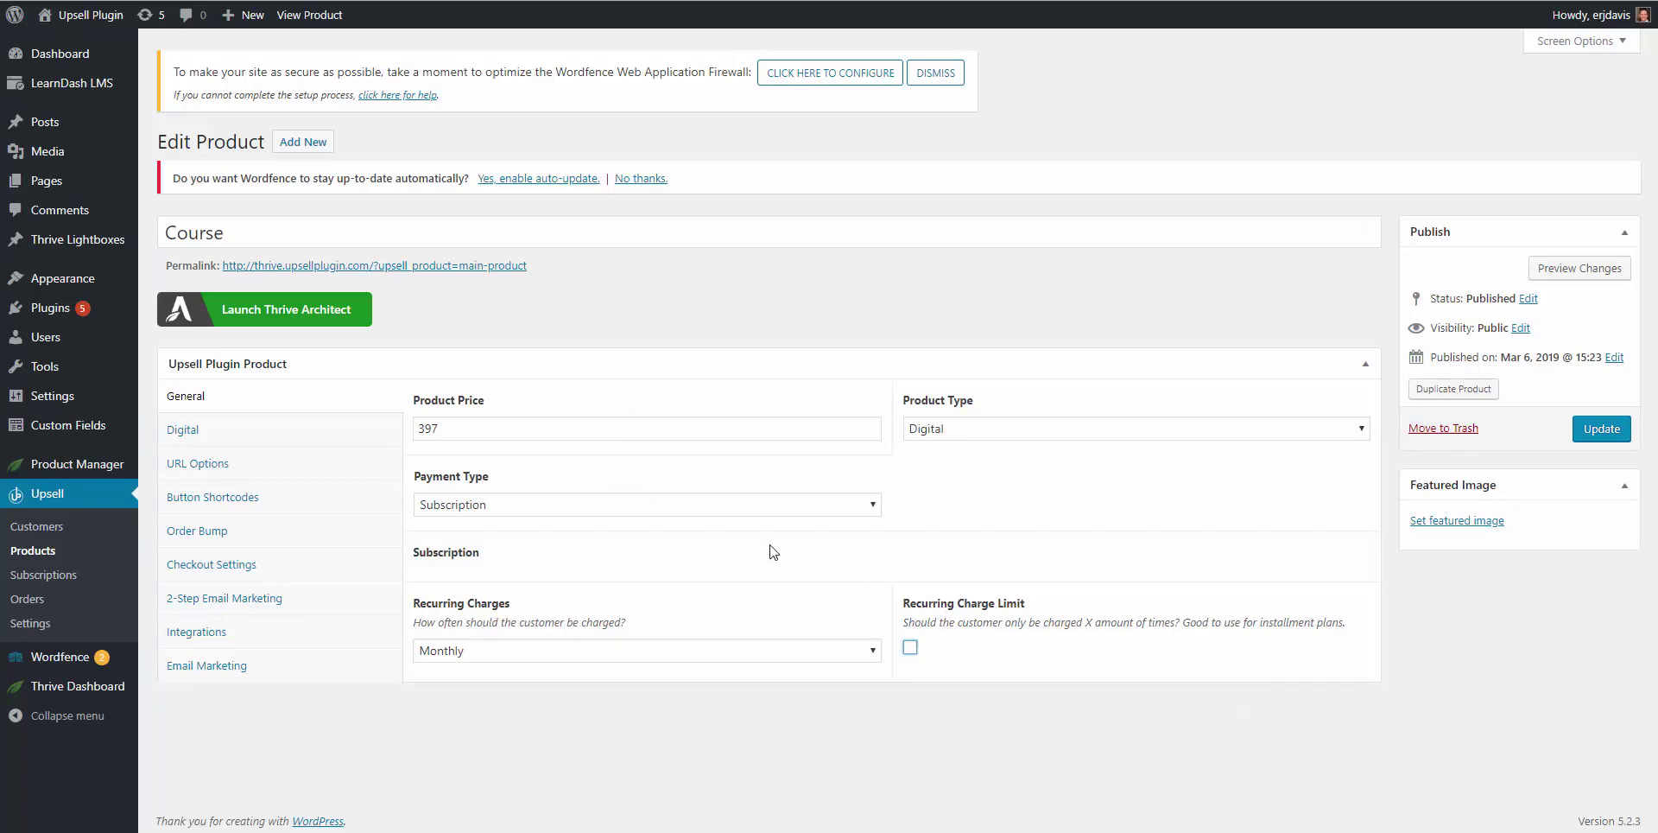
Step: Re-enable Course's Recurring Charge Limit, leaving the limit at 3 charges
left_click(911, 649)
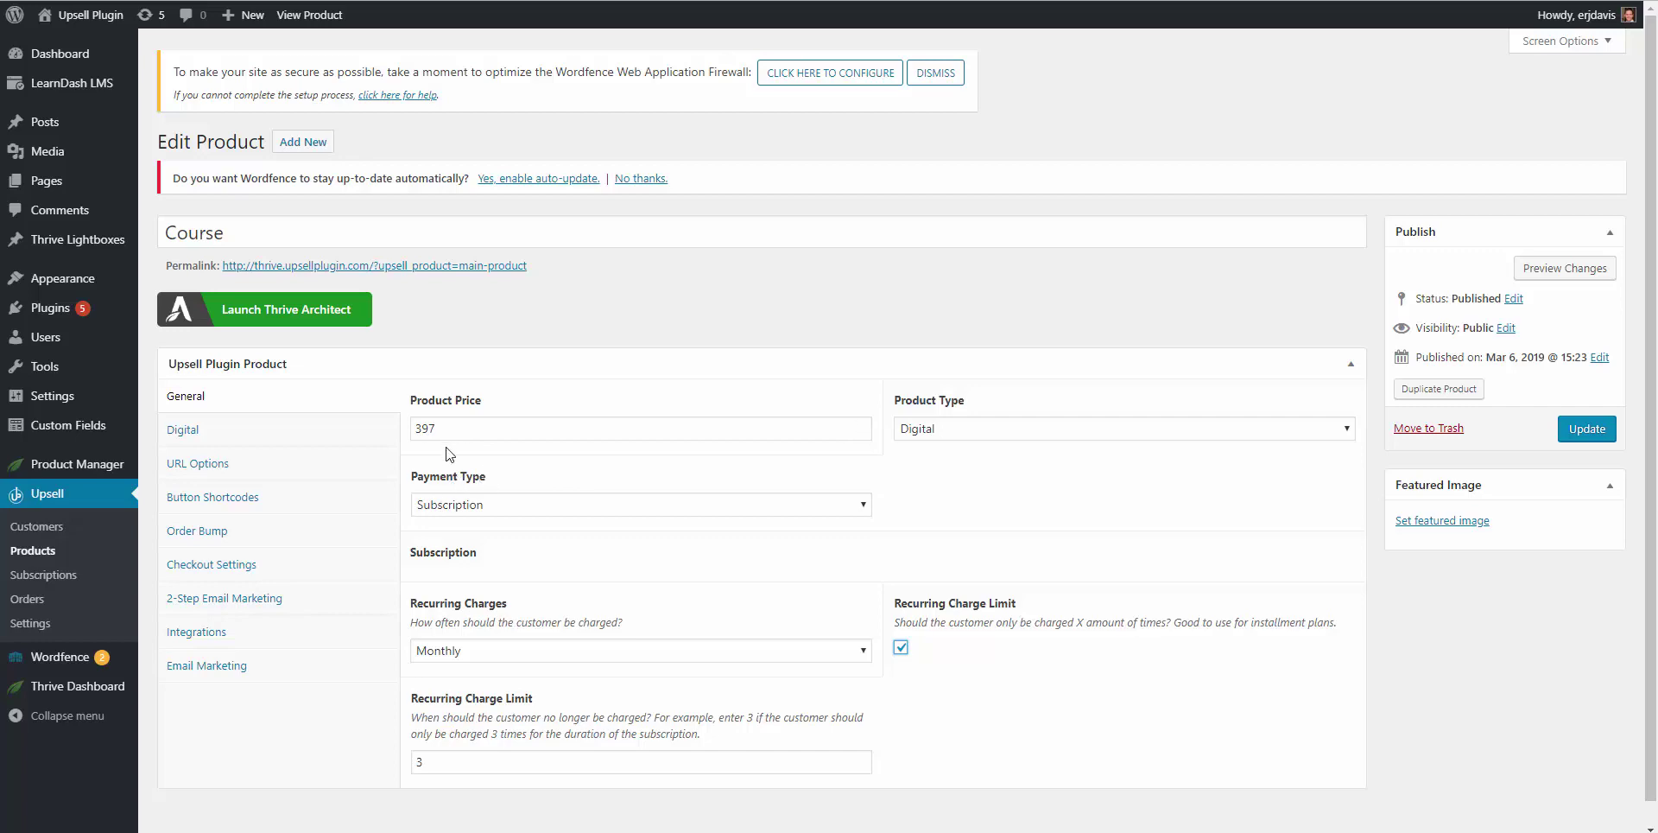
double_click(435, 766)
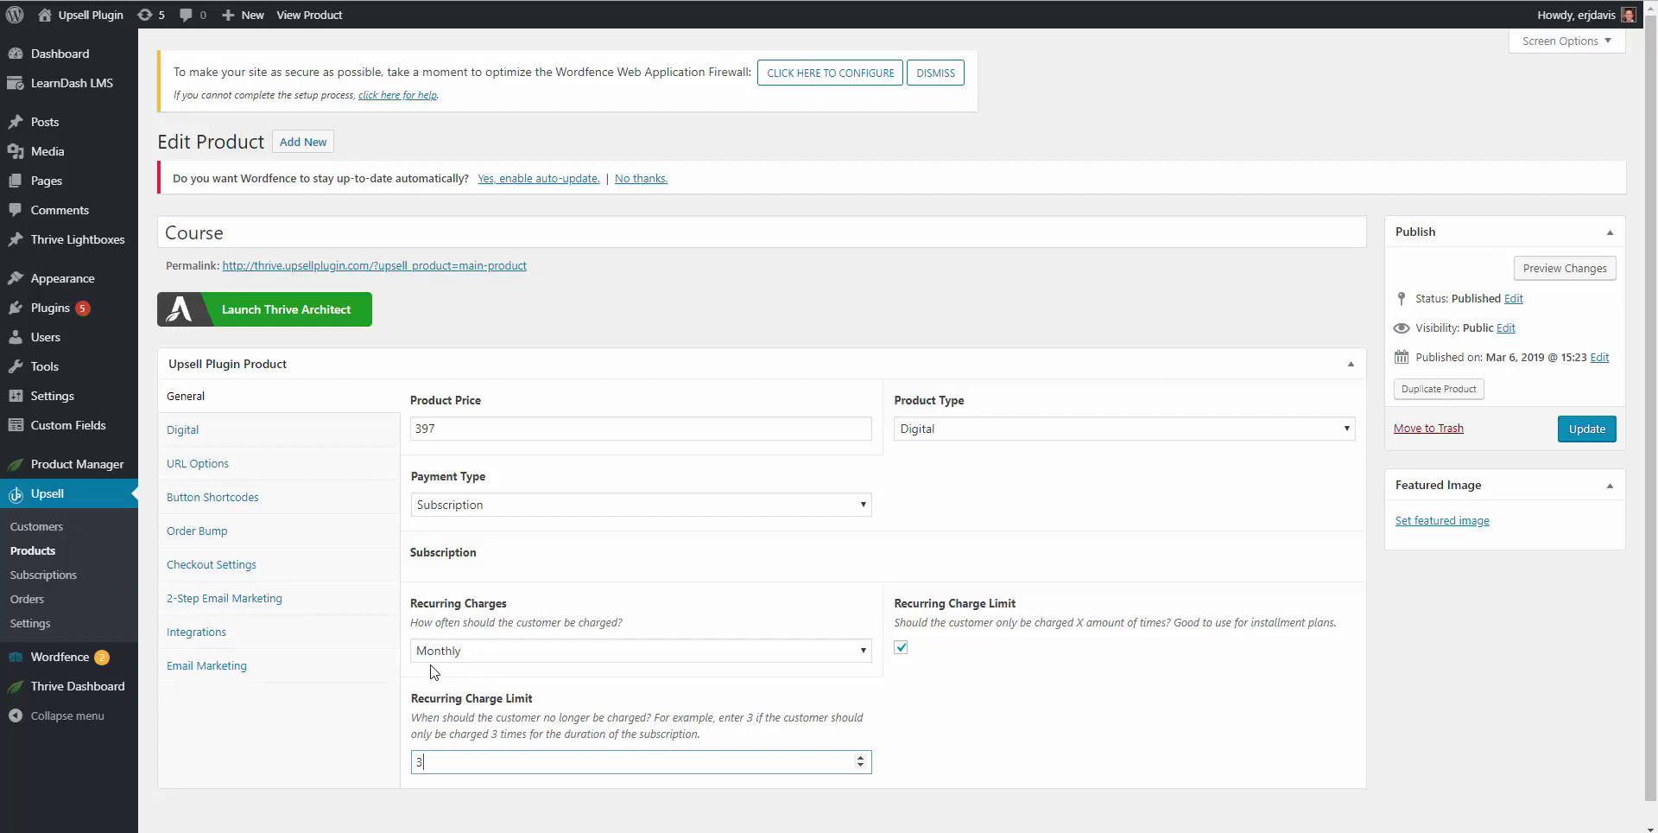
left_click(661, 580)
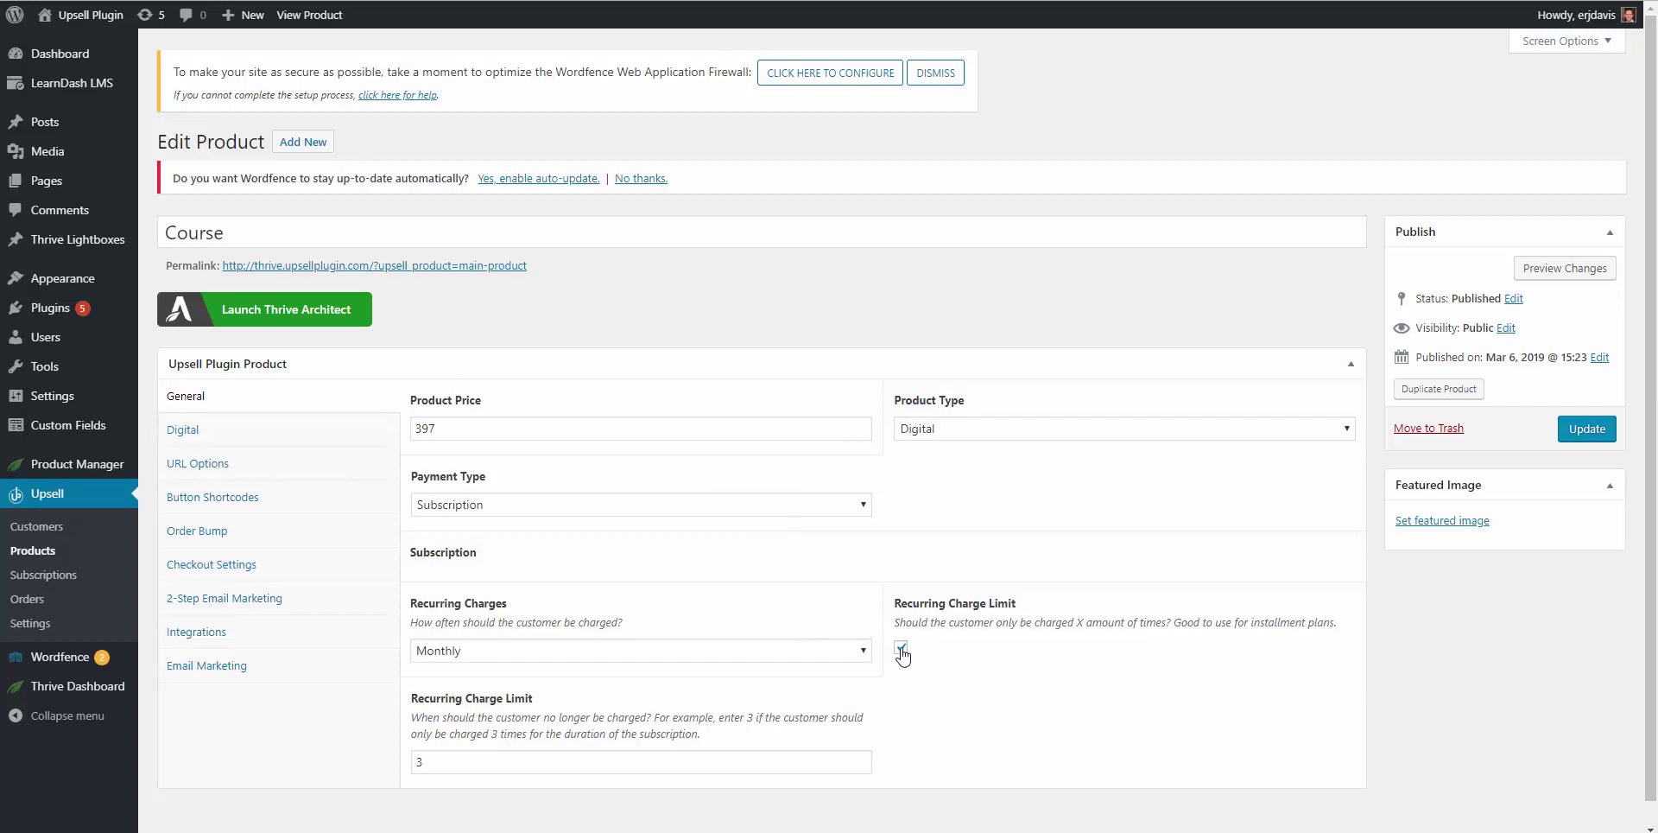
left_click(901, 649)
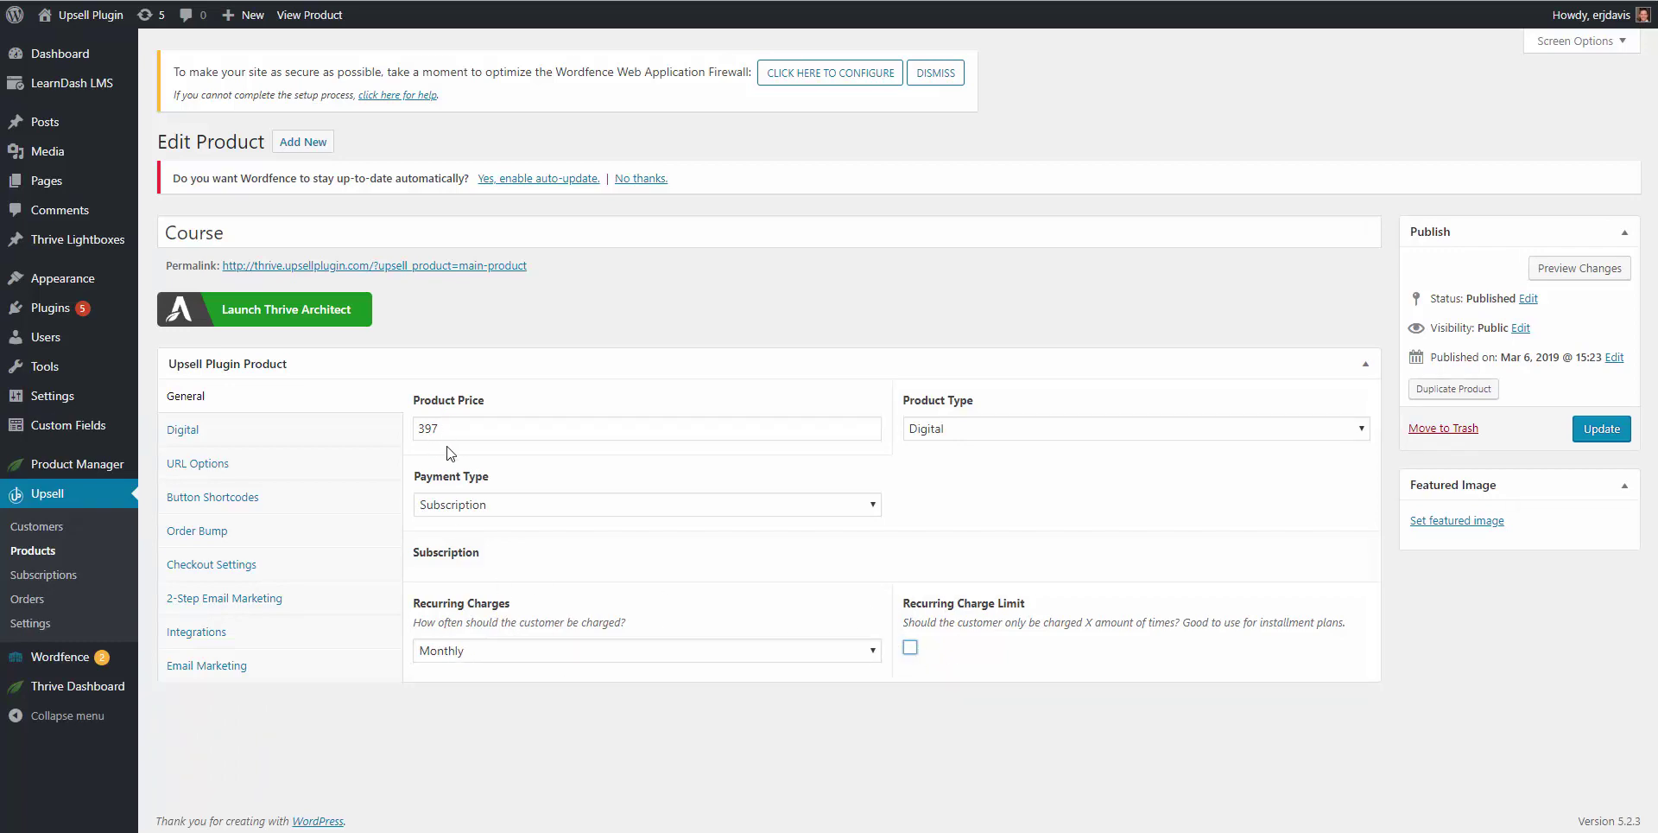
left_click(910, 648)
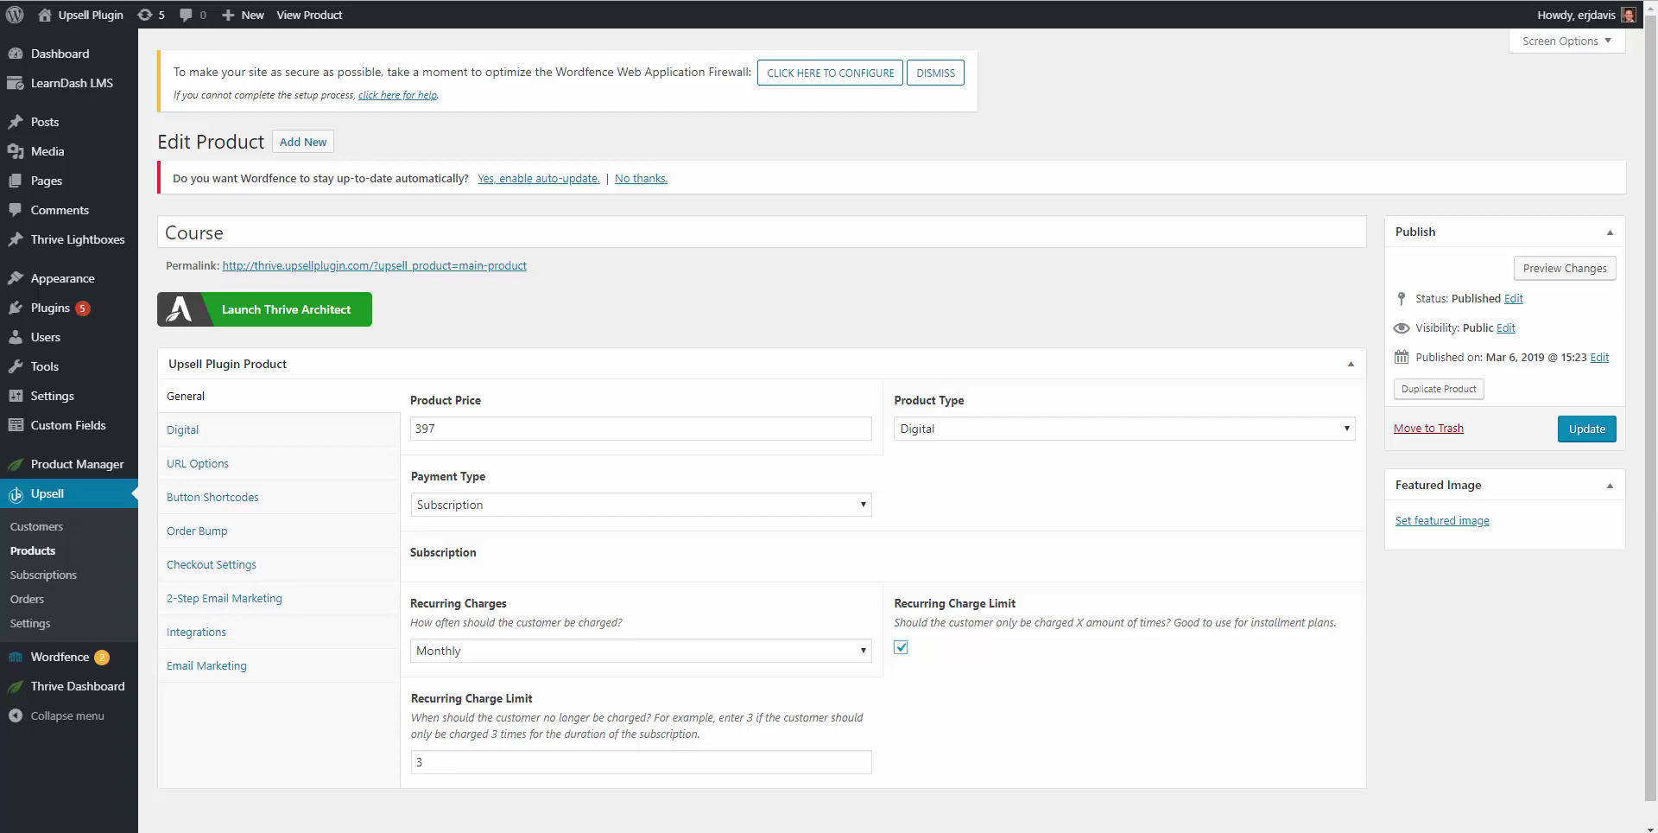
Step: Save the Course product and scroll through its Checkout Settings
left_click(1588, 428)
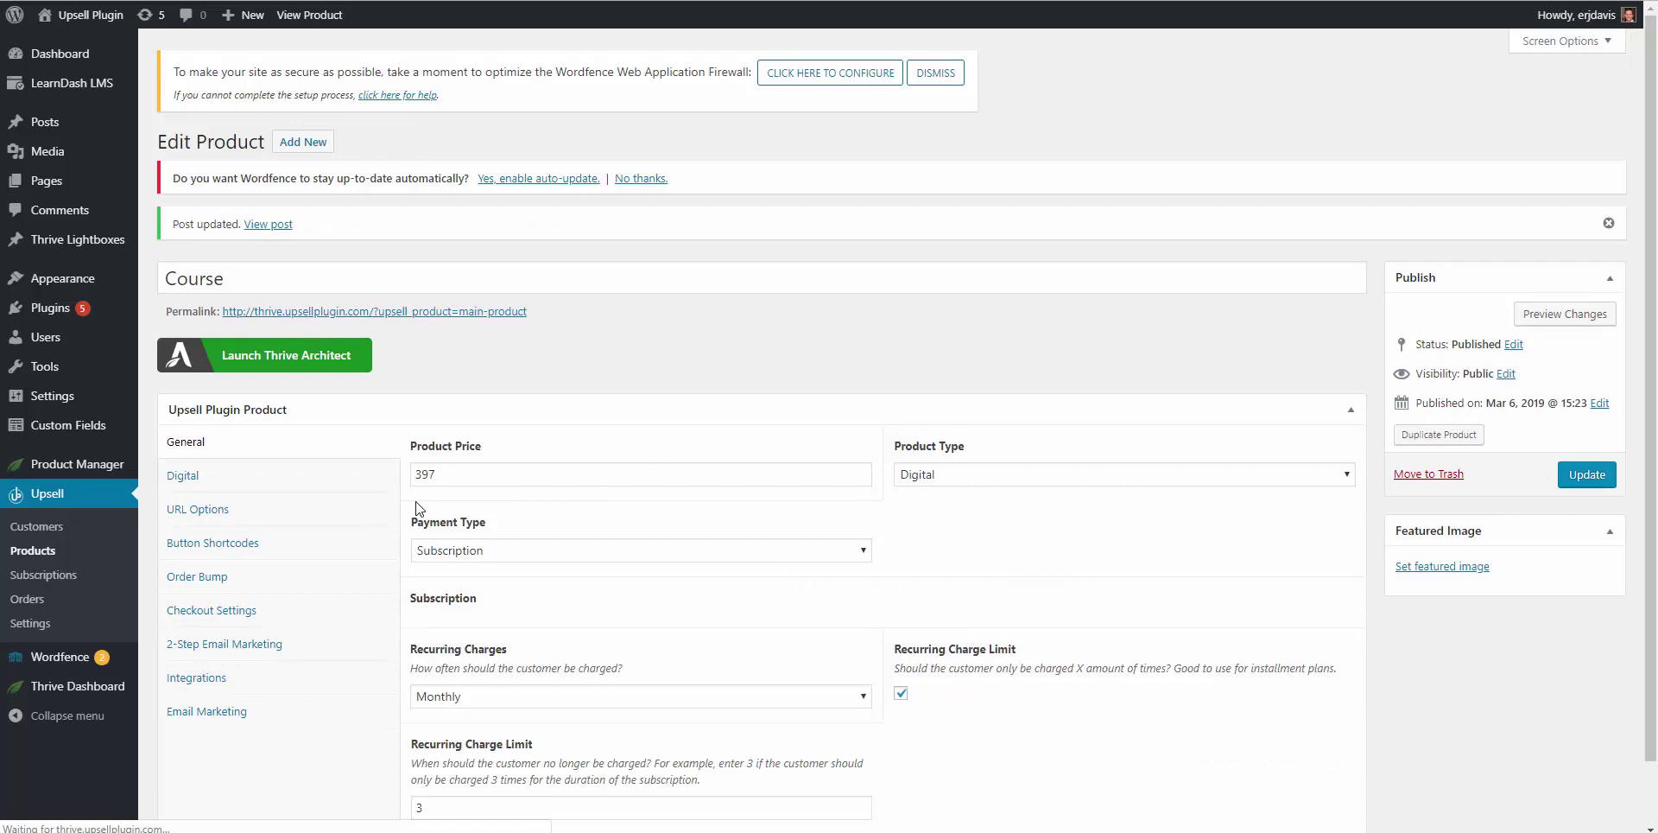
left_click(189, 587)
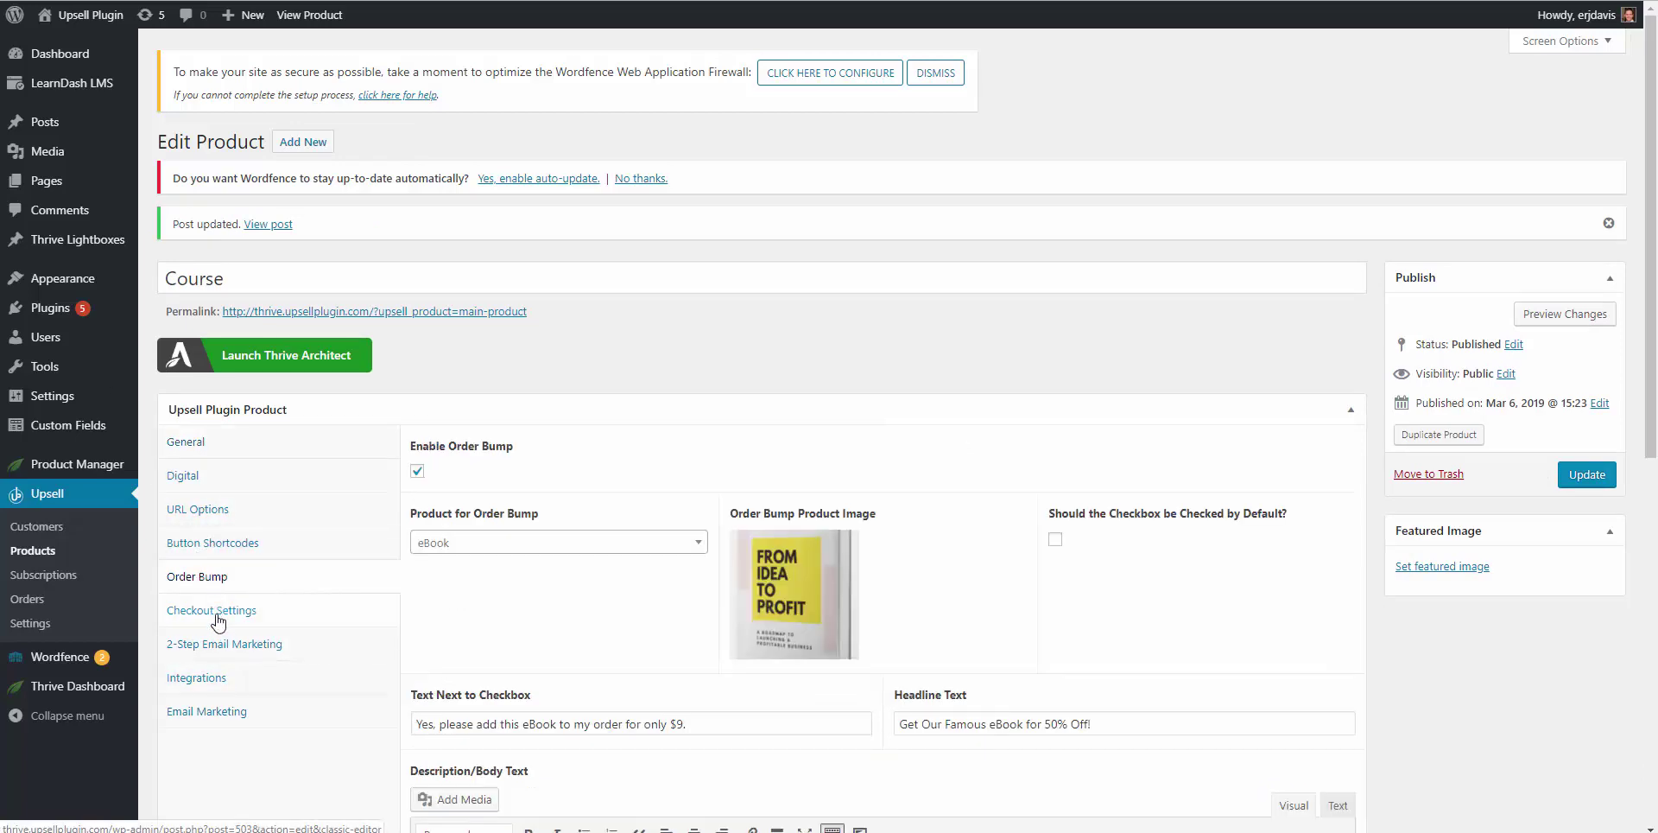
left_click(230, 615)
scroll(659, 536, "down", 8)
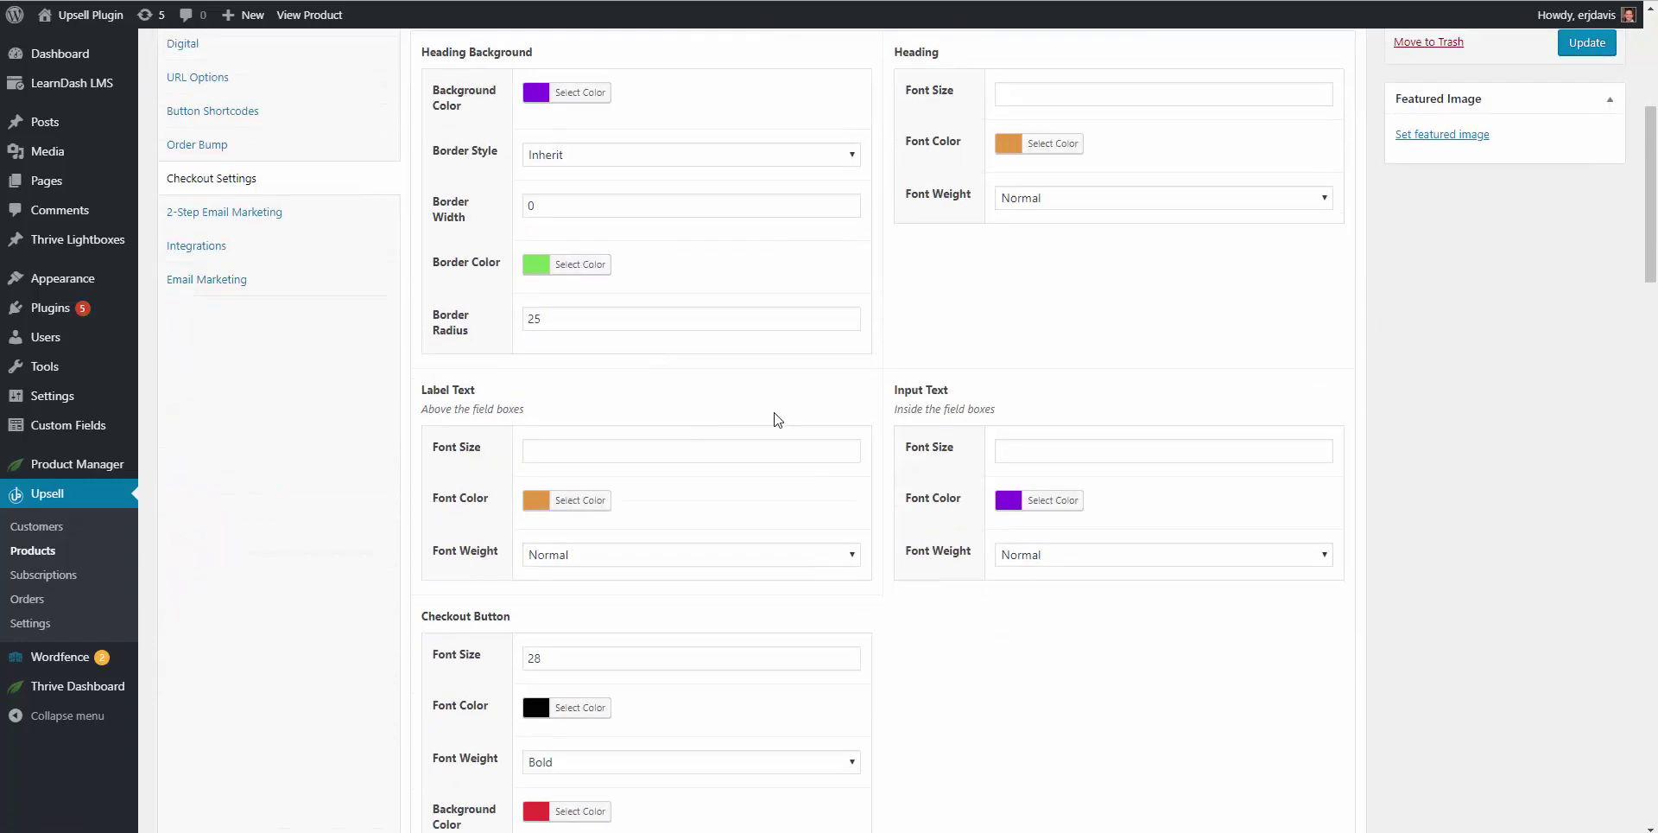
scroll(659, 364, "down", 8)
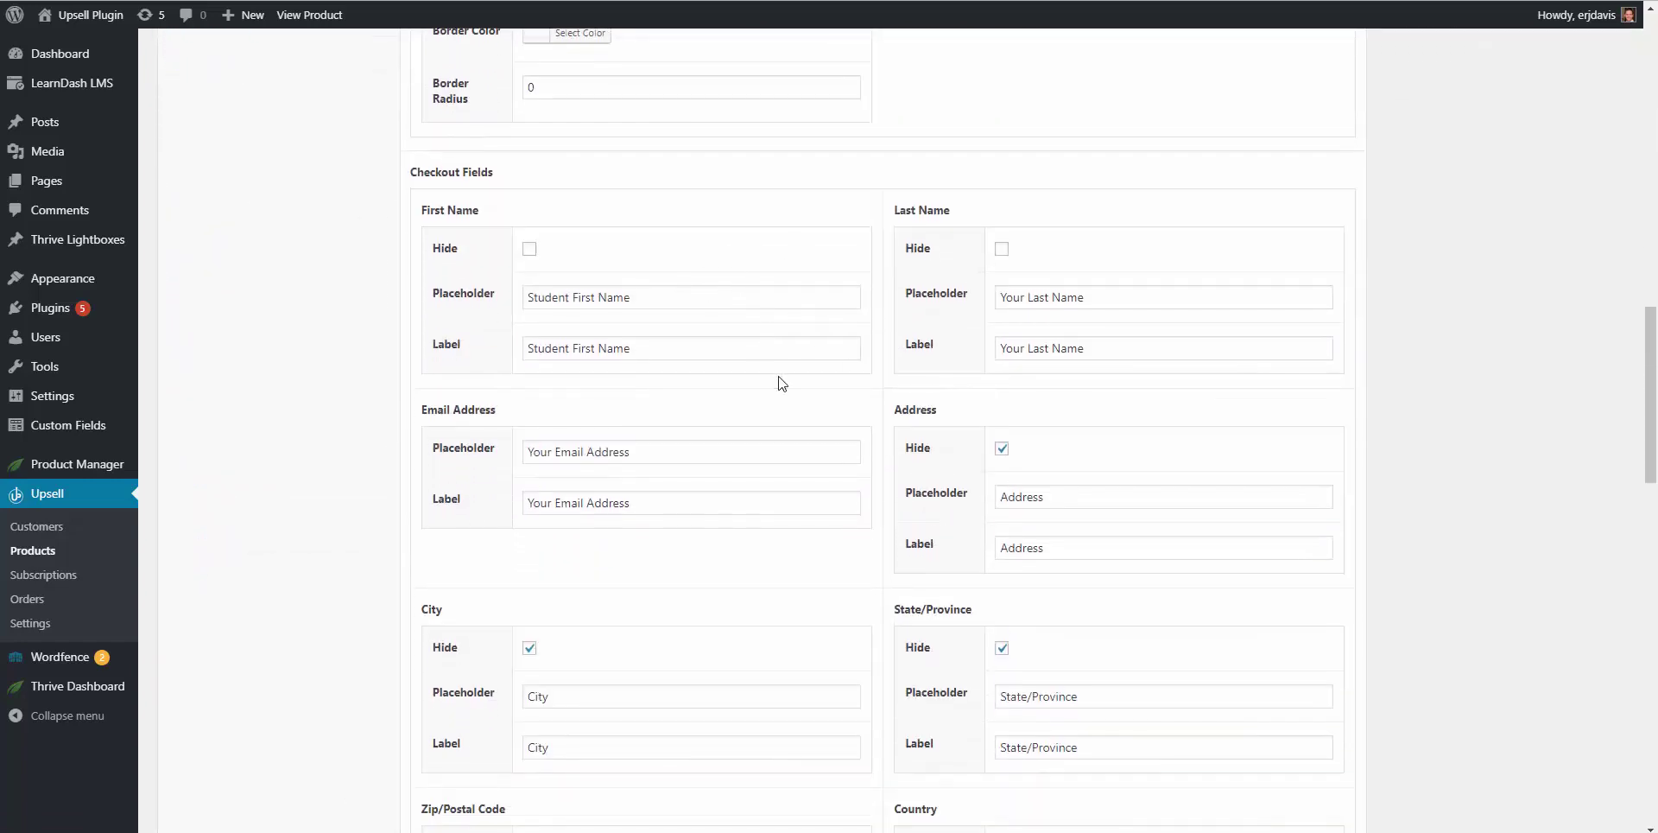
scroll(844, 476, "down", 3)
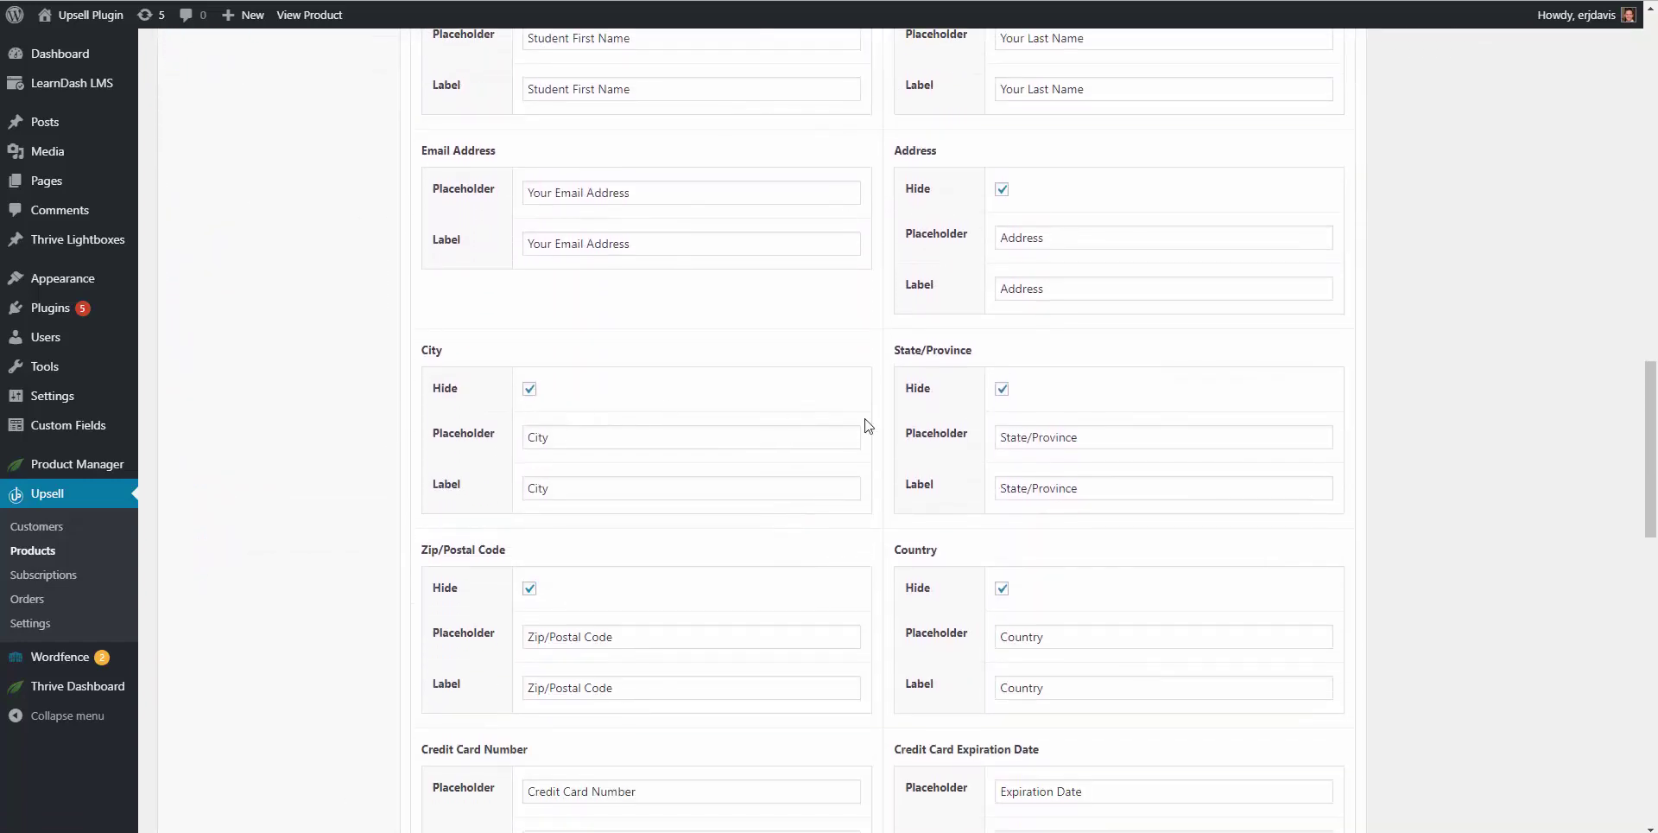
scroll(566, 468, "down", 5)
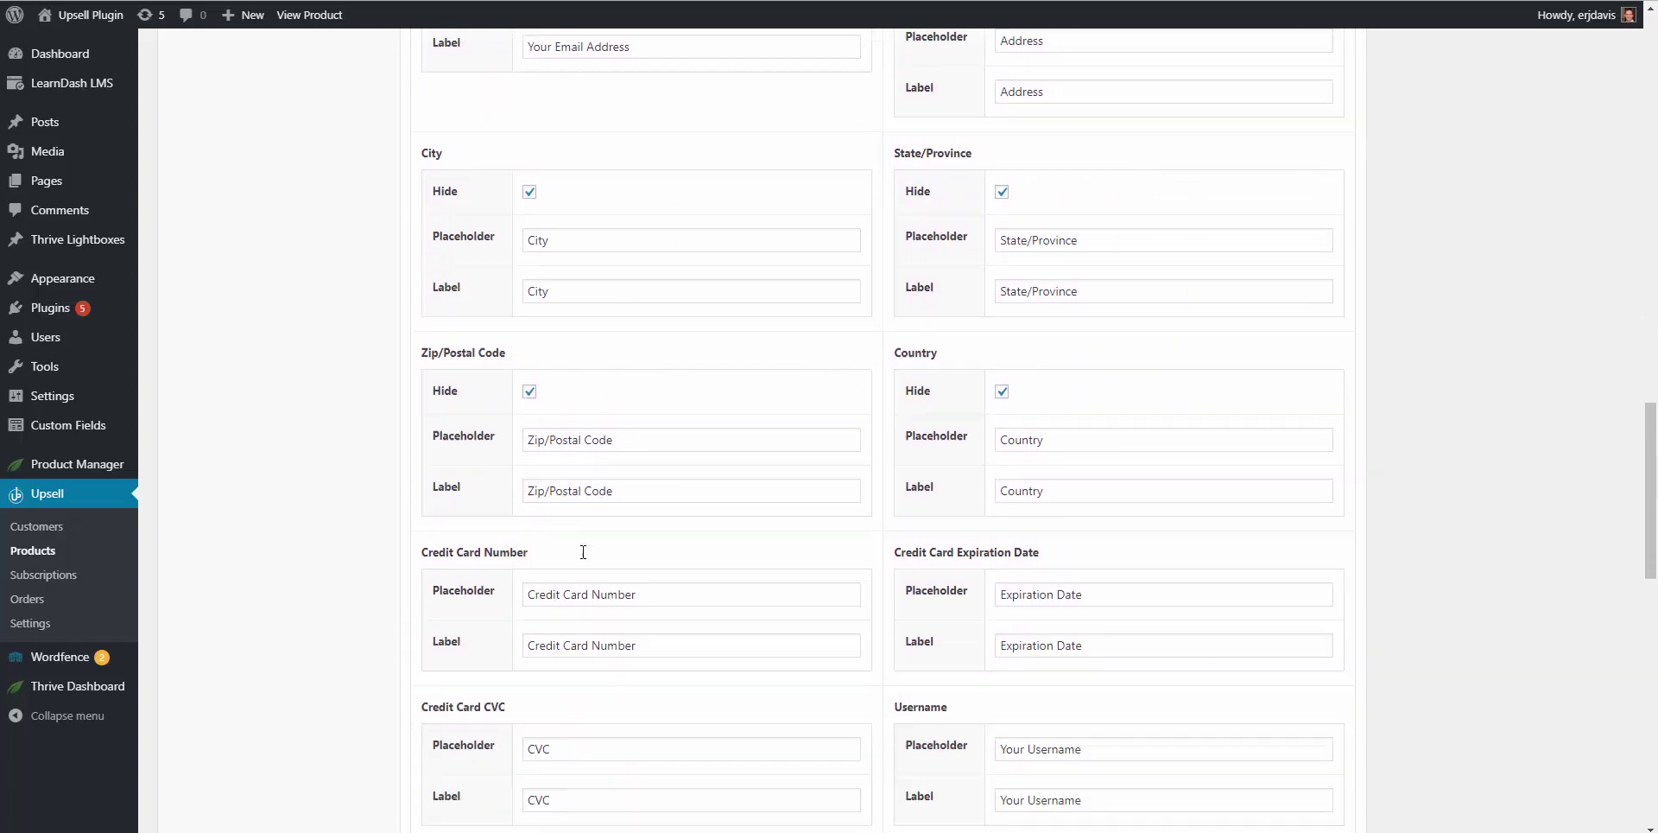
scroll(602, 558, "down", 7)
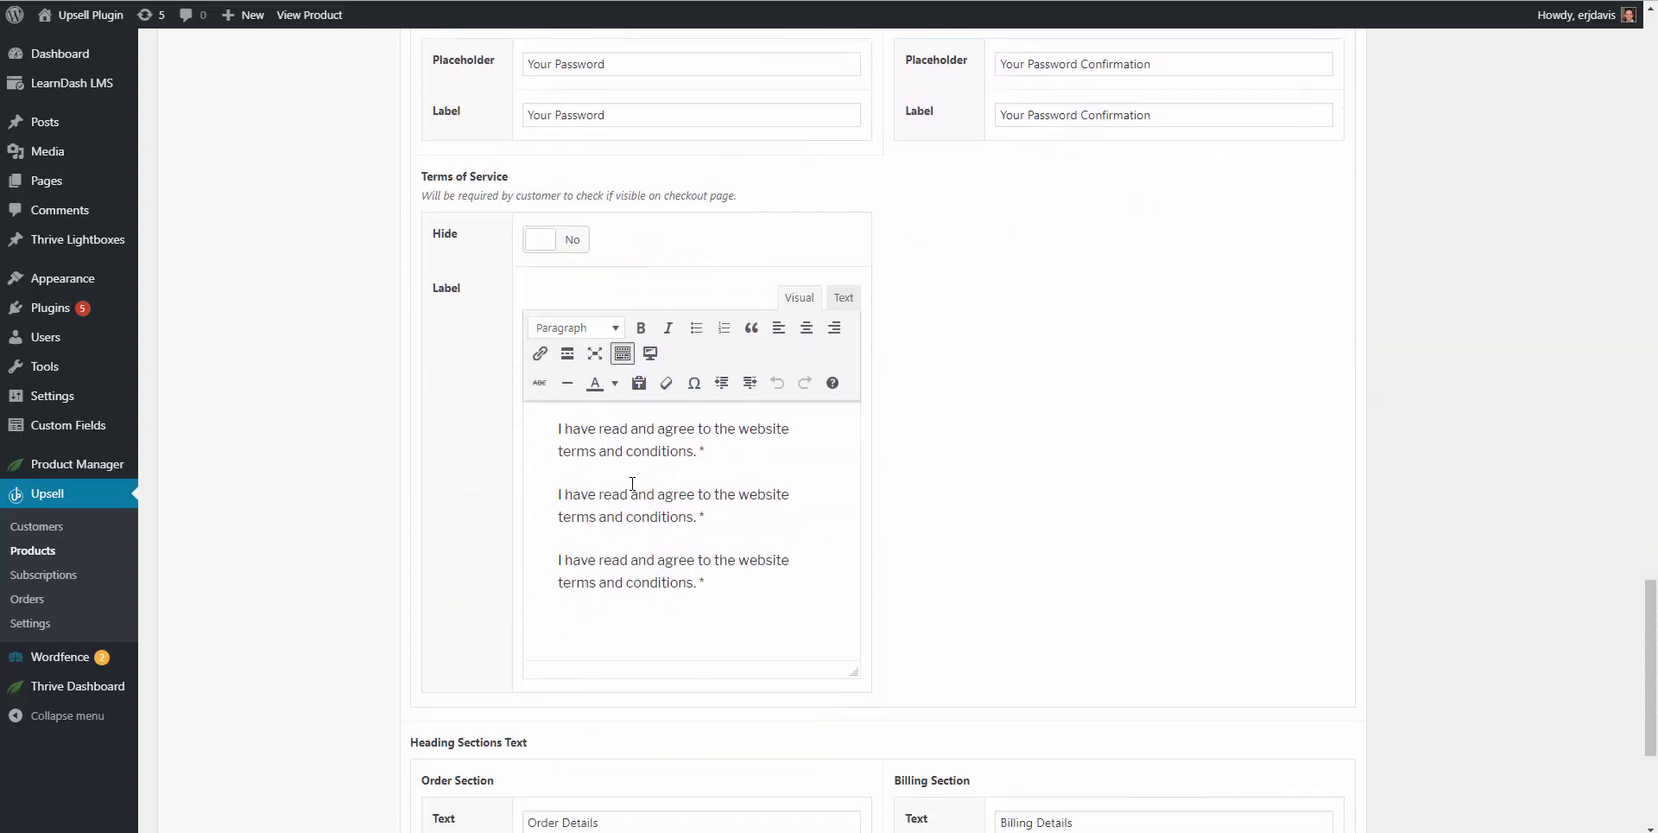
Step: Hide the Terms of Service checkbox at checkout and update the product
left_click(574, 242)
scroll(629, 340, "up", 4)
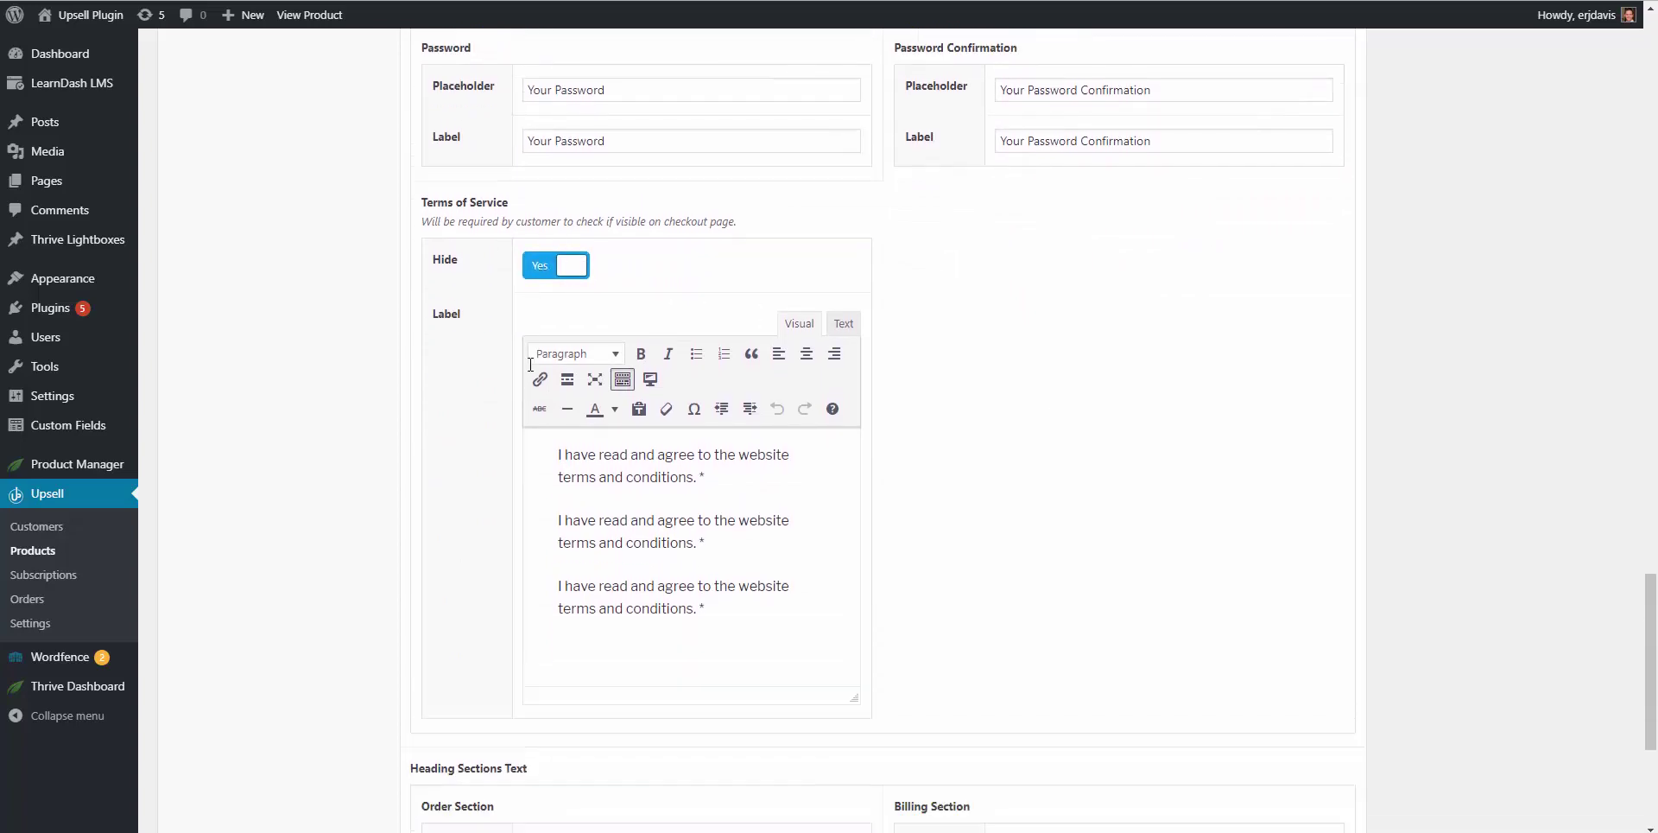
scroll(487, 432, "up", 20)
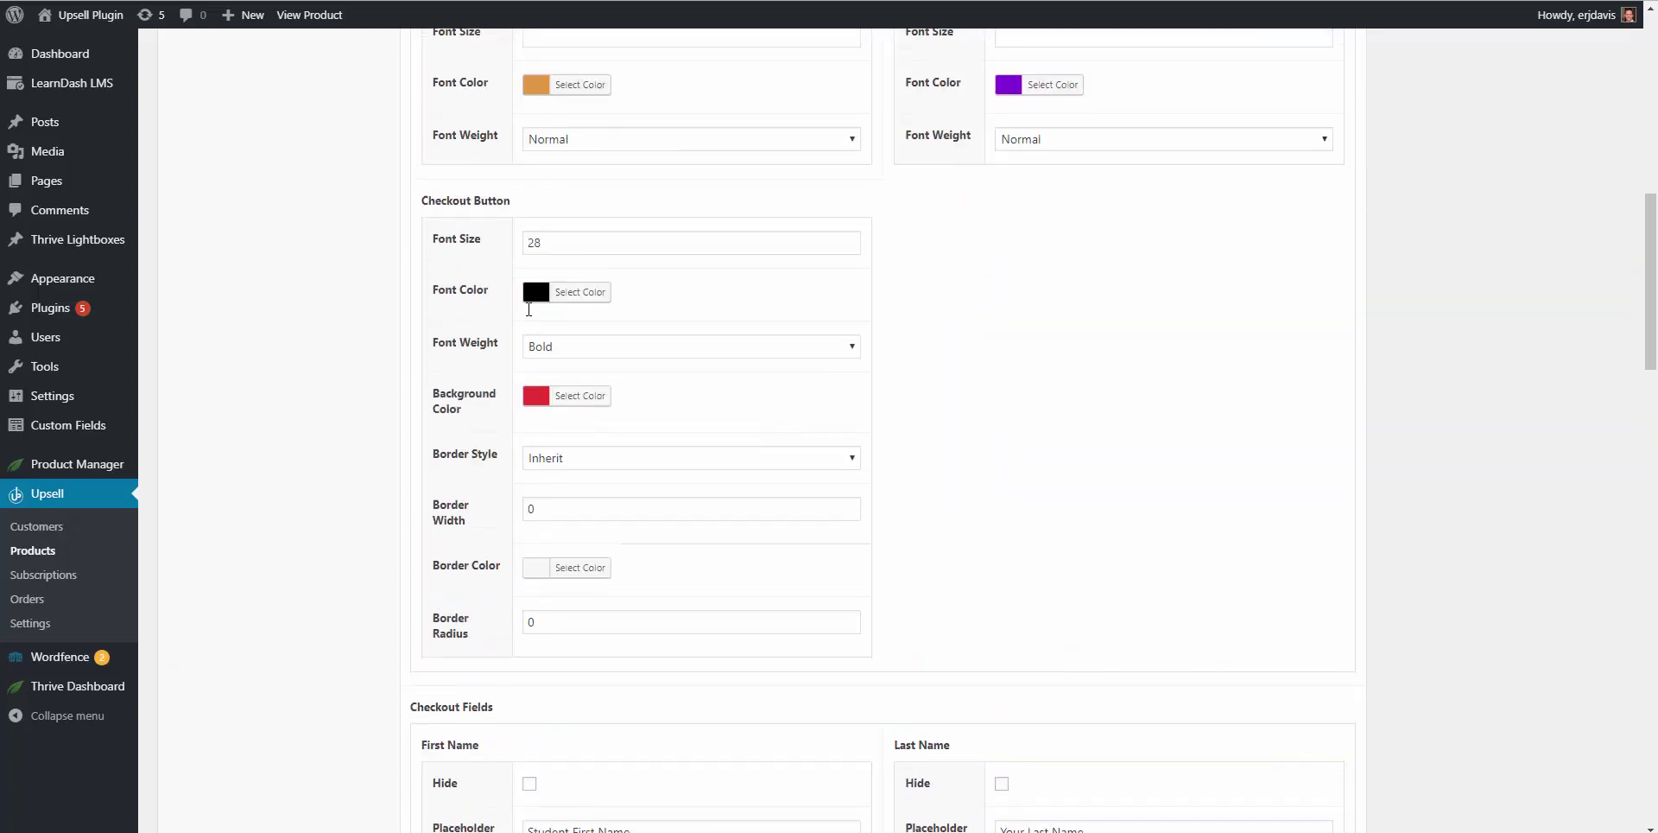
scroll(285, 423, "up", 1)
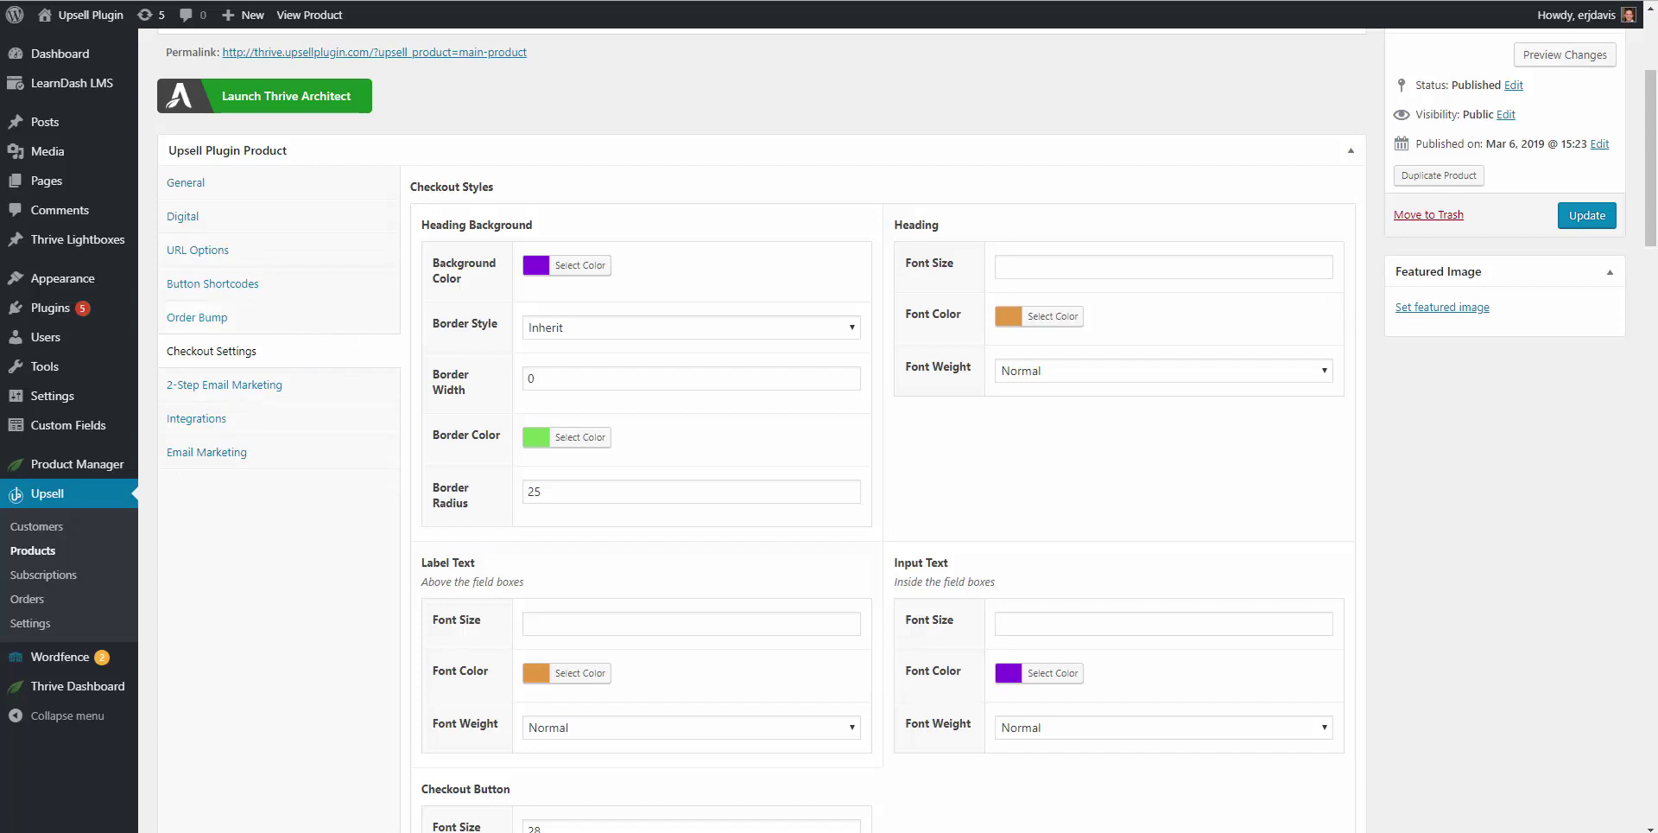
scroll(1576, 682, "up", 3)
left_click(1588, 388)
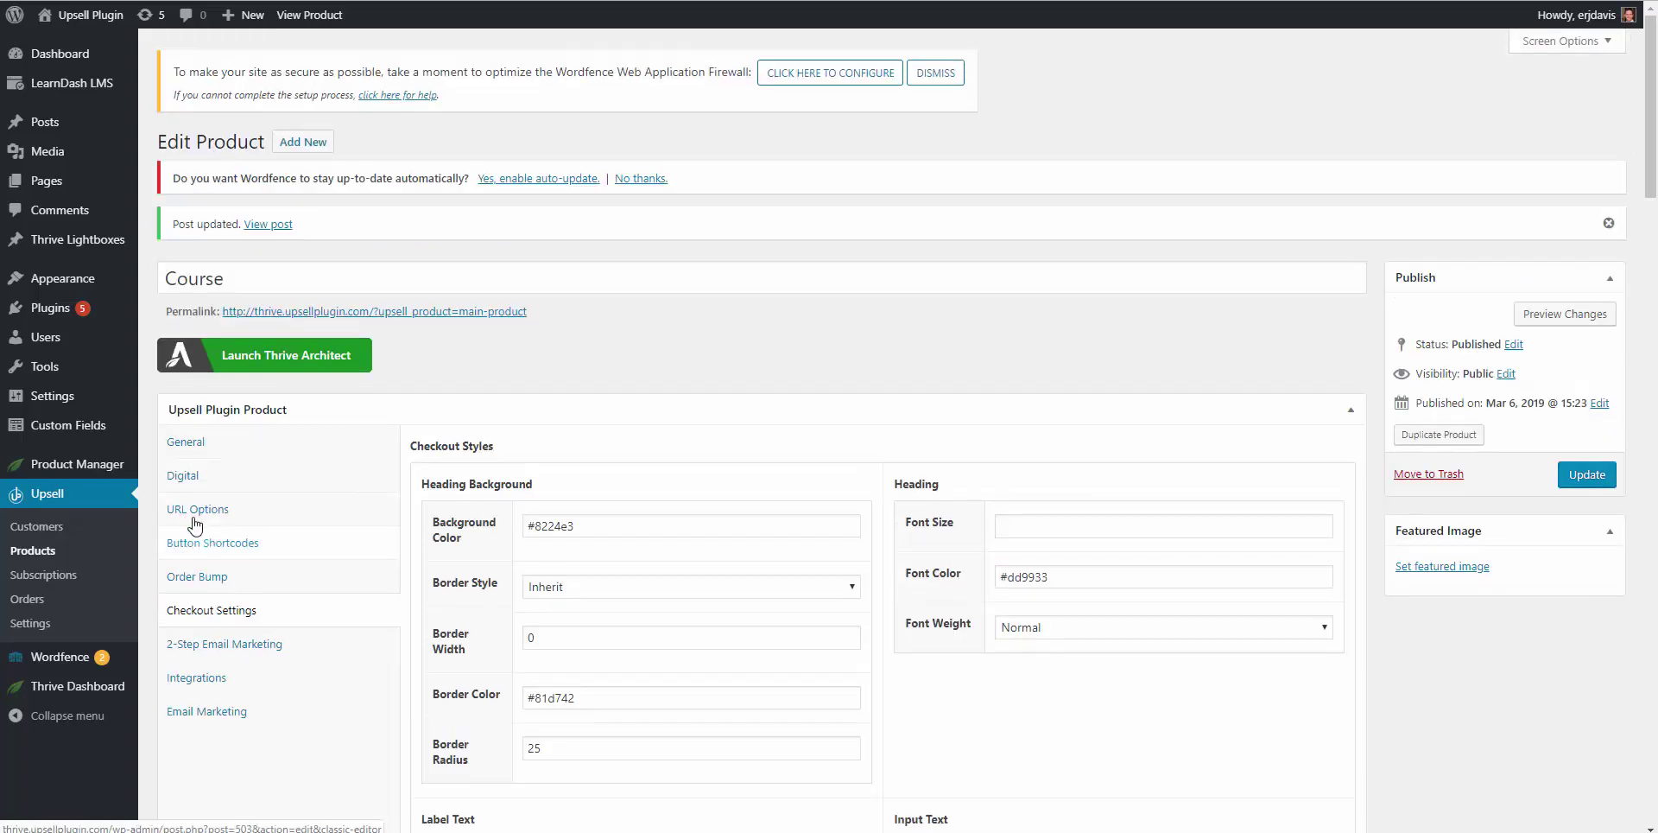
Step: Copy the Course product's Purchase URL from URL Options, then go to LearnDash Courses
left_click(197, 509)
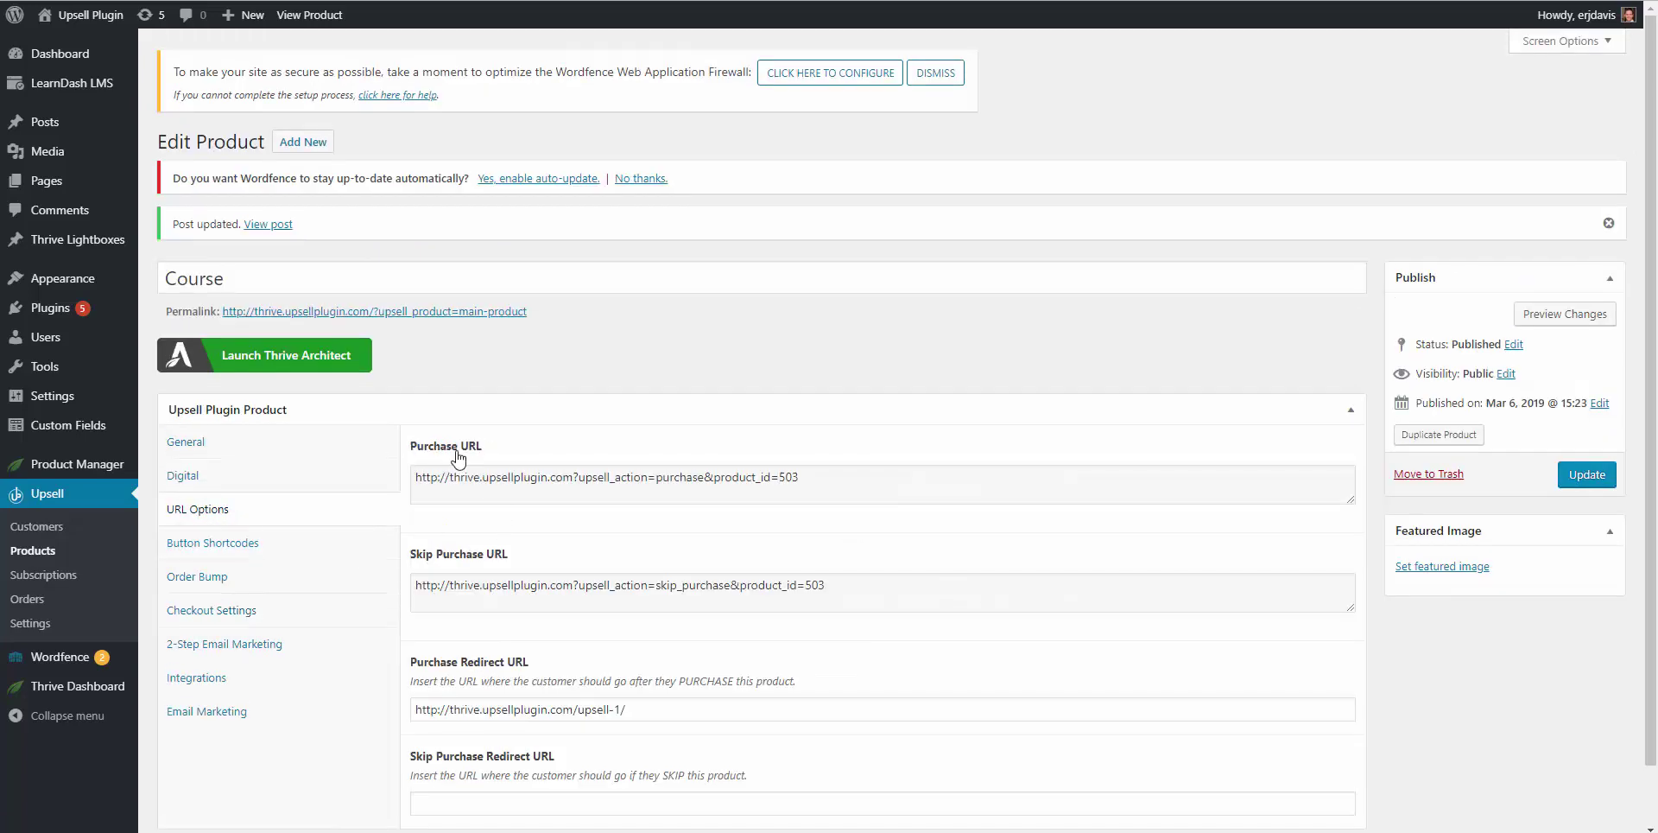
left_click(477, 477)
right_click(477, 476)
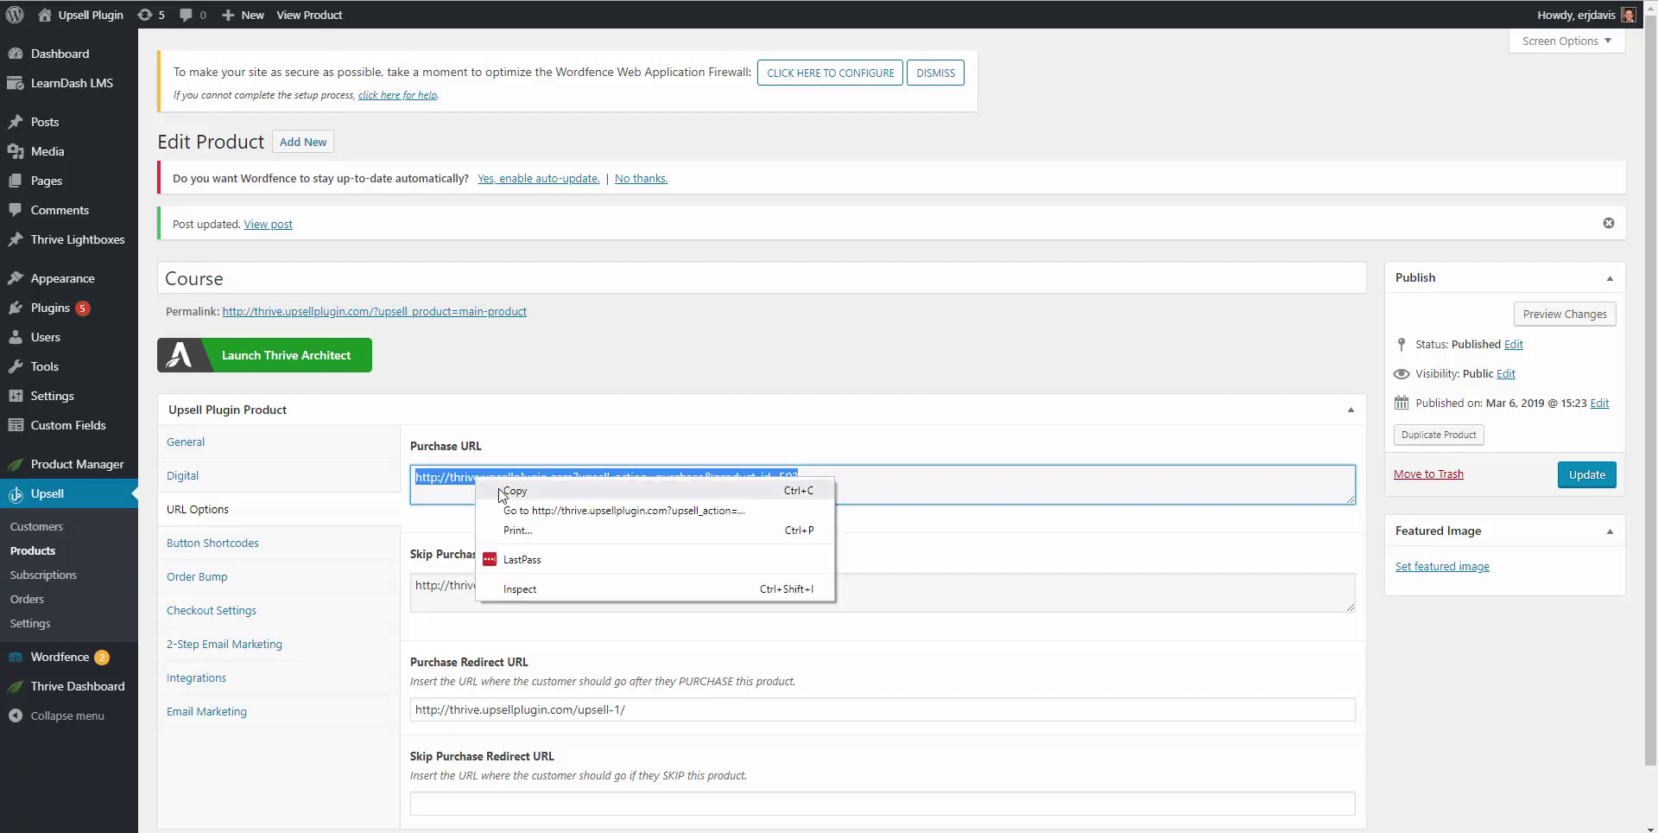
left_click(499, 489)
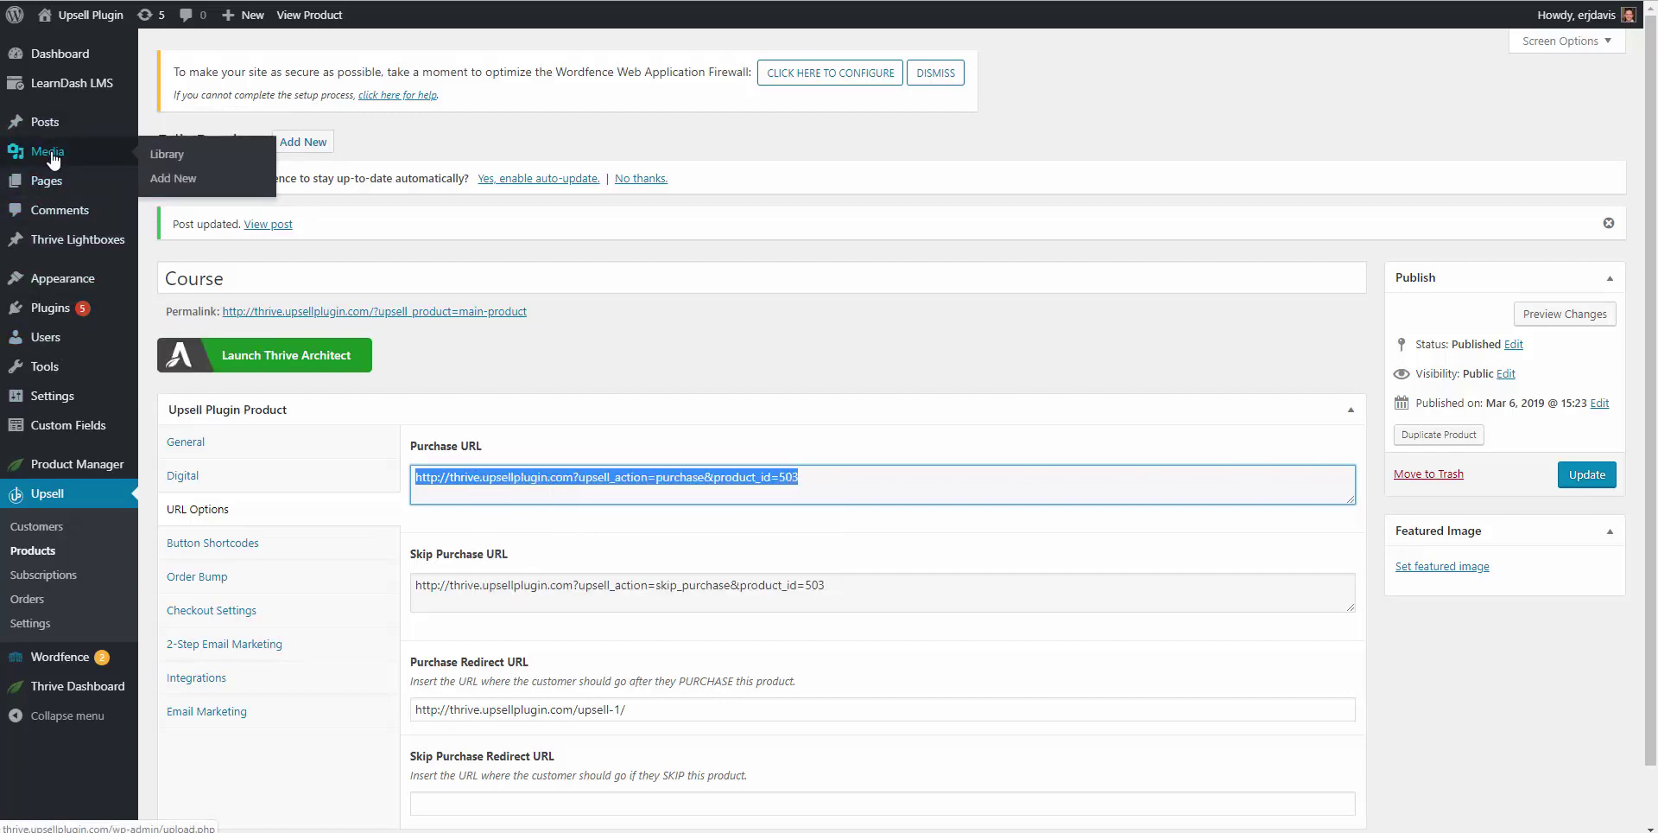
mouse_move(63, 89)
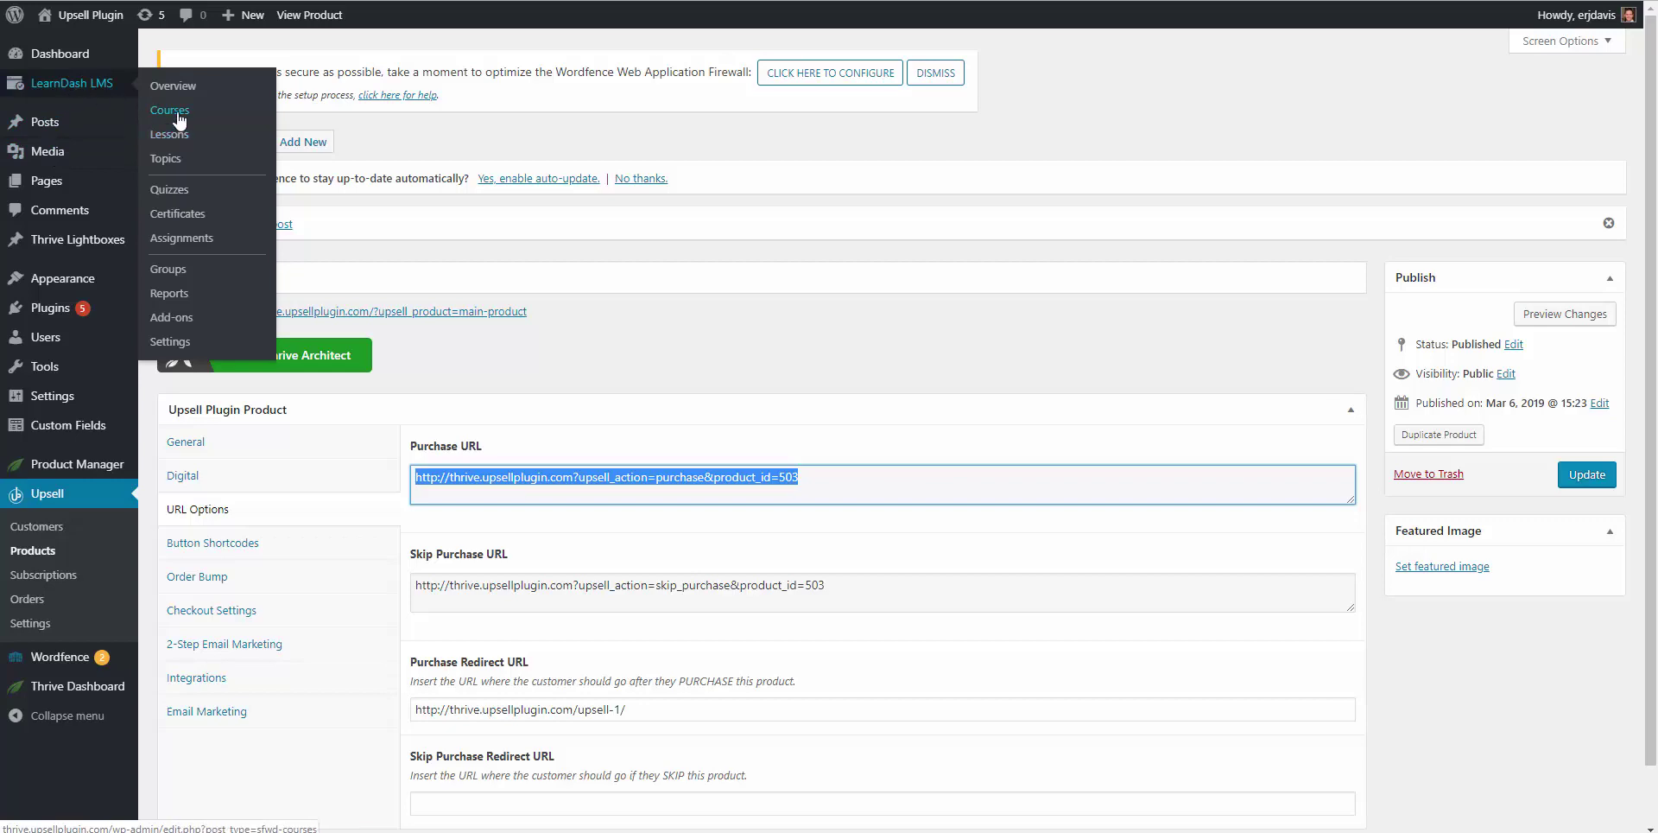
left_click(178, 114)
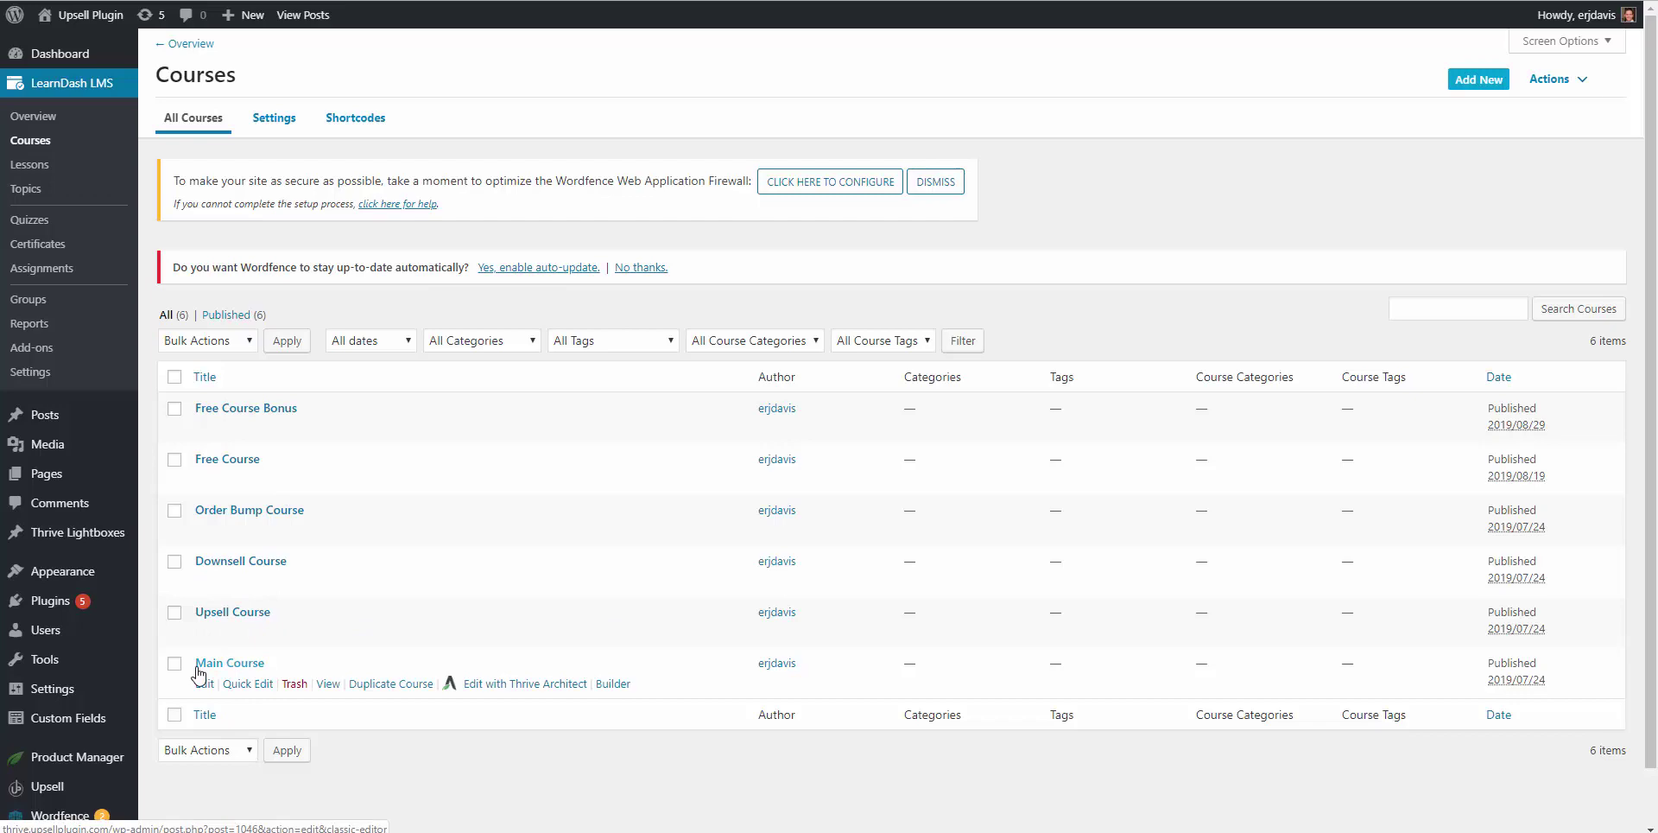
Step: Set Main Course to Closed access at price 397 with the purchase URL as Button URL, and update
left_click(205, 683)
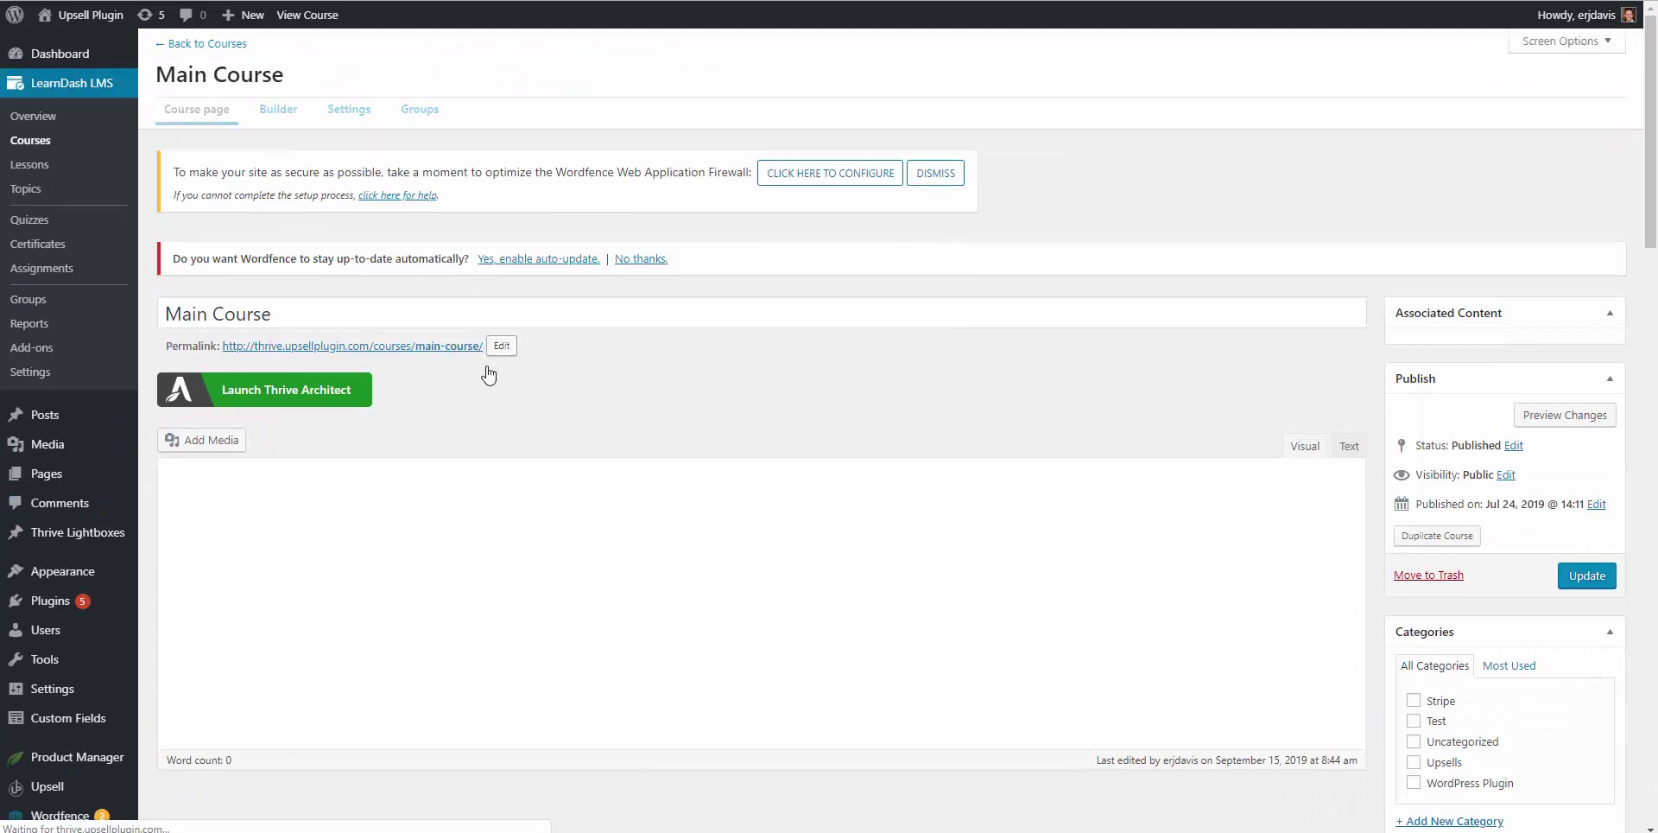
left_click(349, 117)
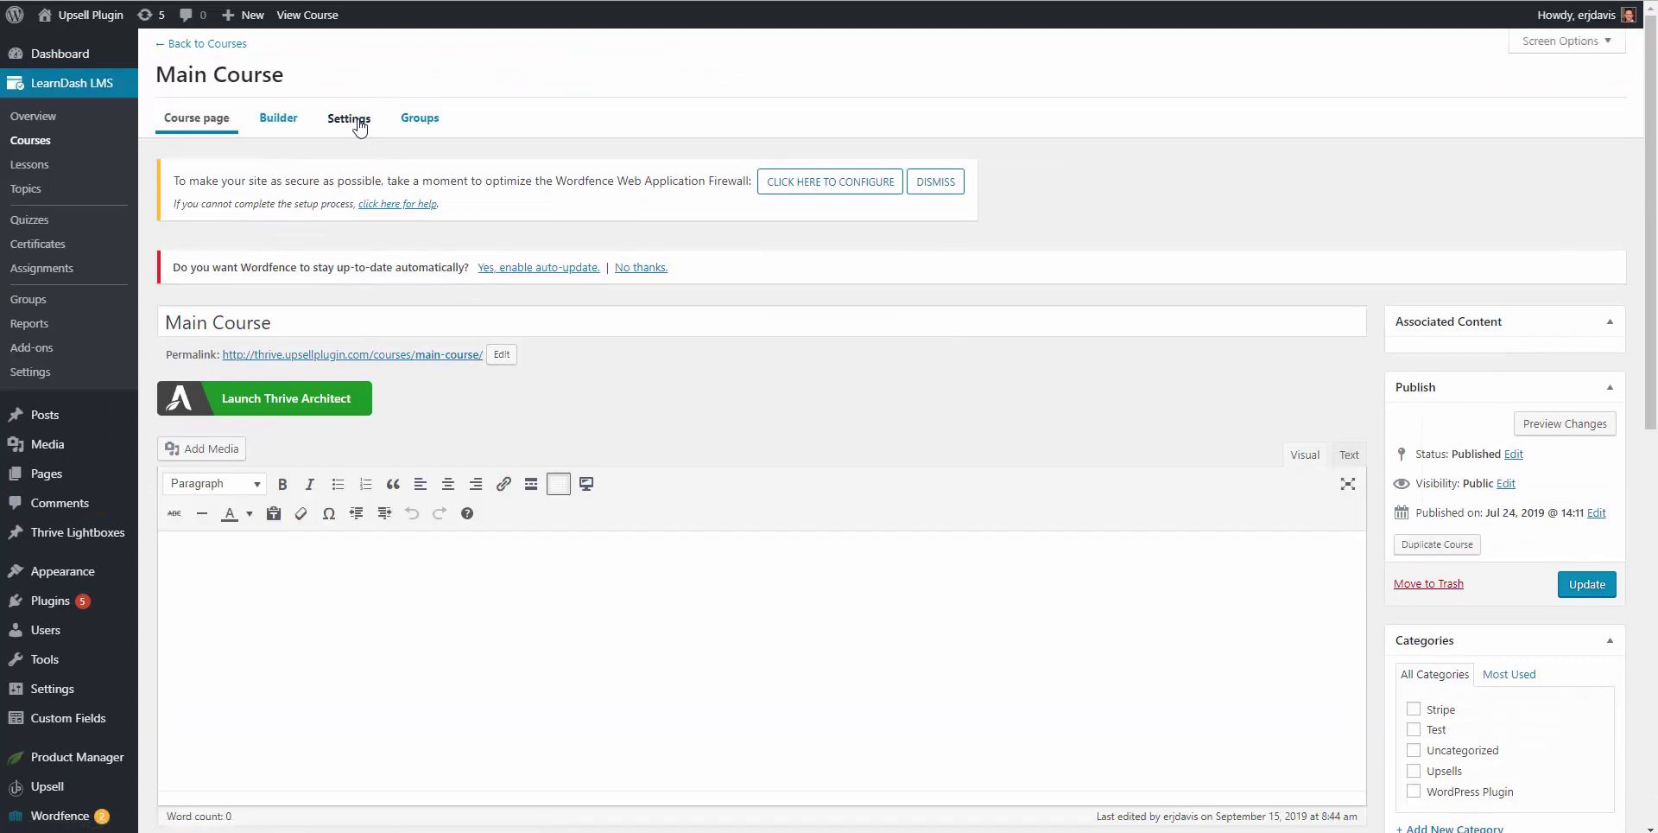
scroll(510, 535, "down", 5)
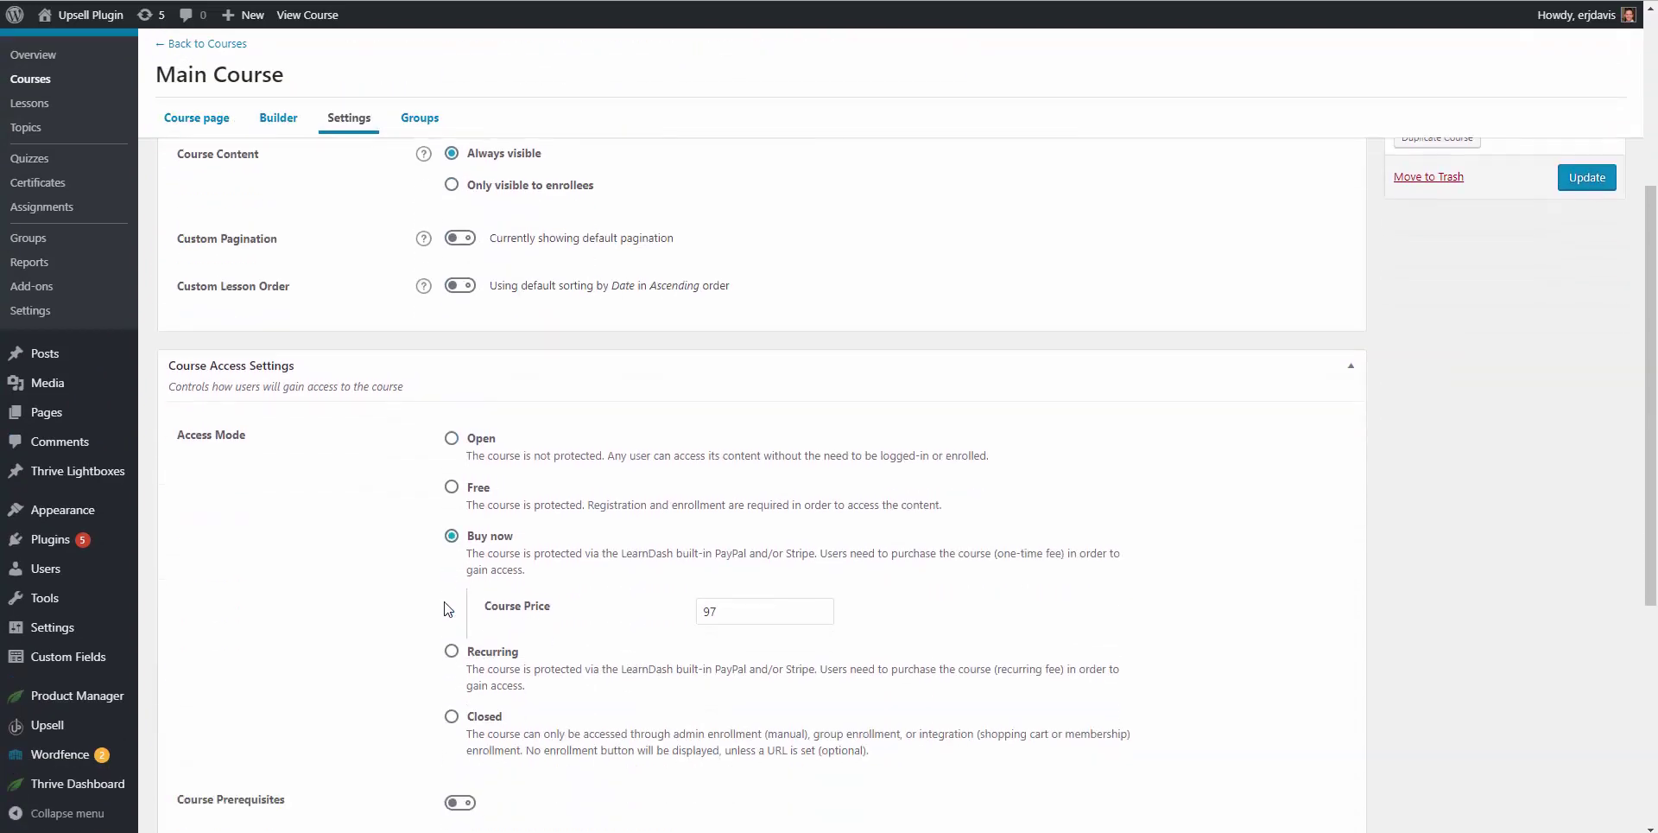
left_click(451, 626)
key("Tab")
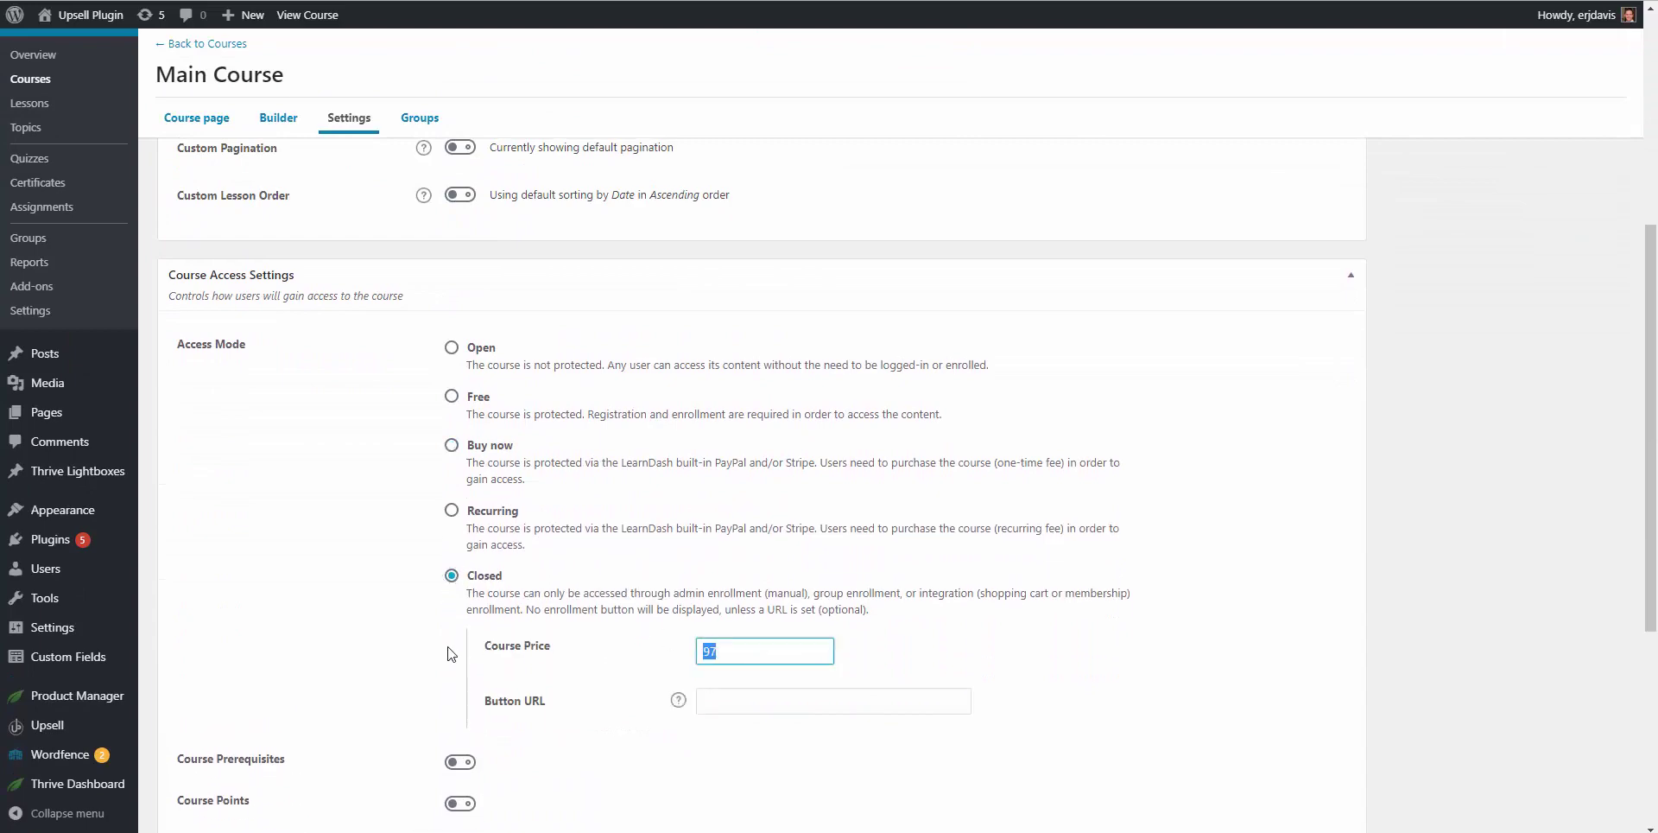
type("3")
left_click(770, 700)
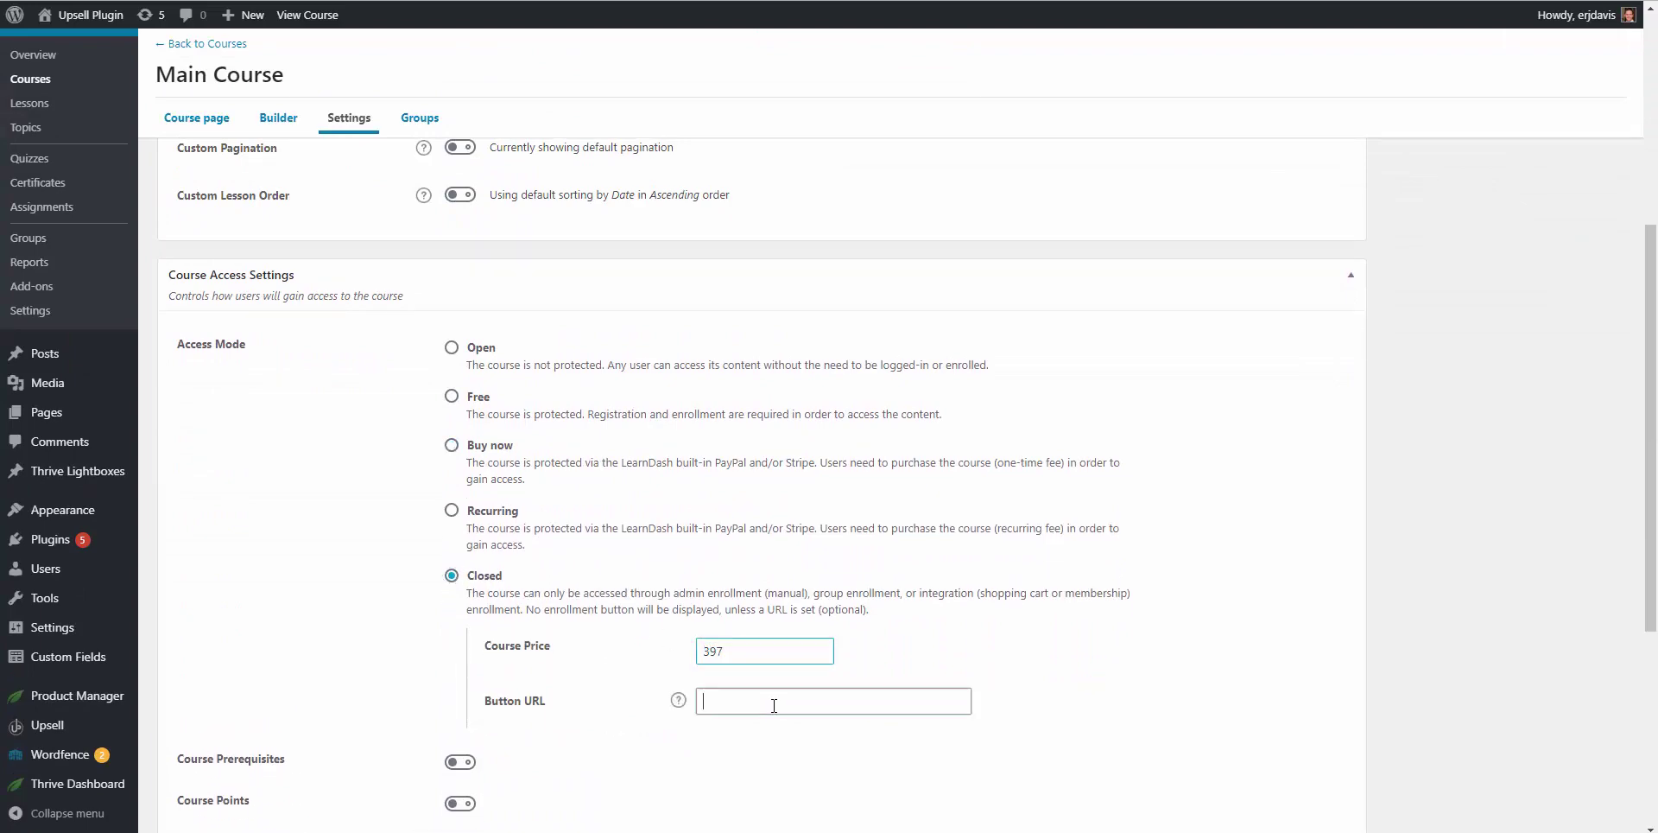
type("in.com?upsell_action=purchase&product_id=503")
scroll(1123, 599, "down", 4)
scroll(1123, 599, "up", 10)
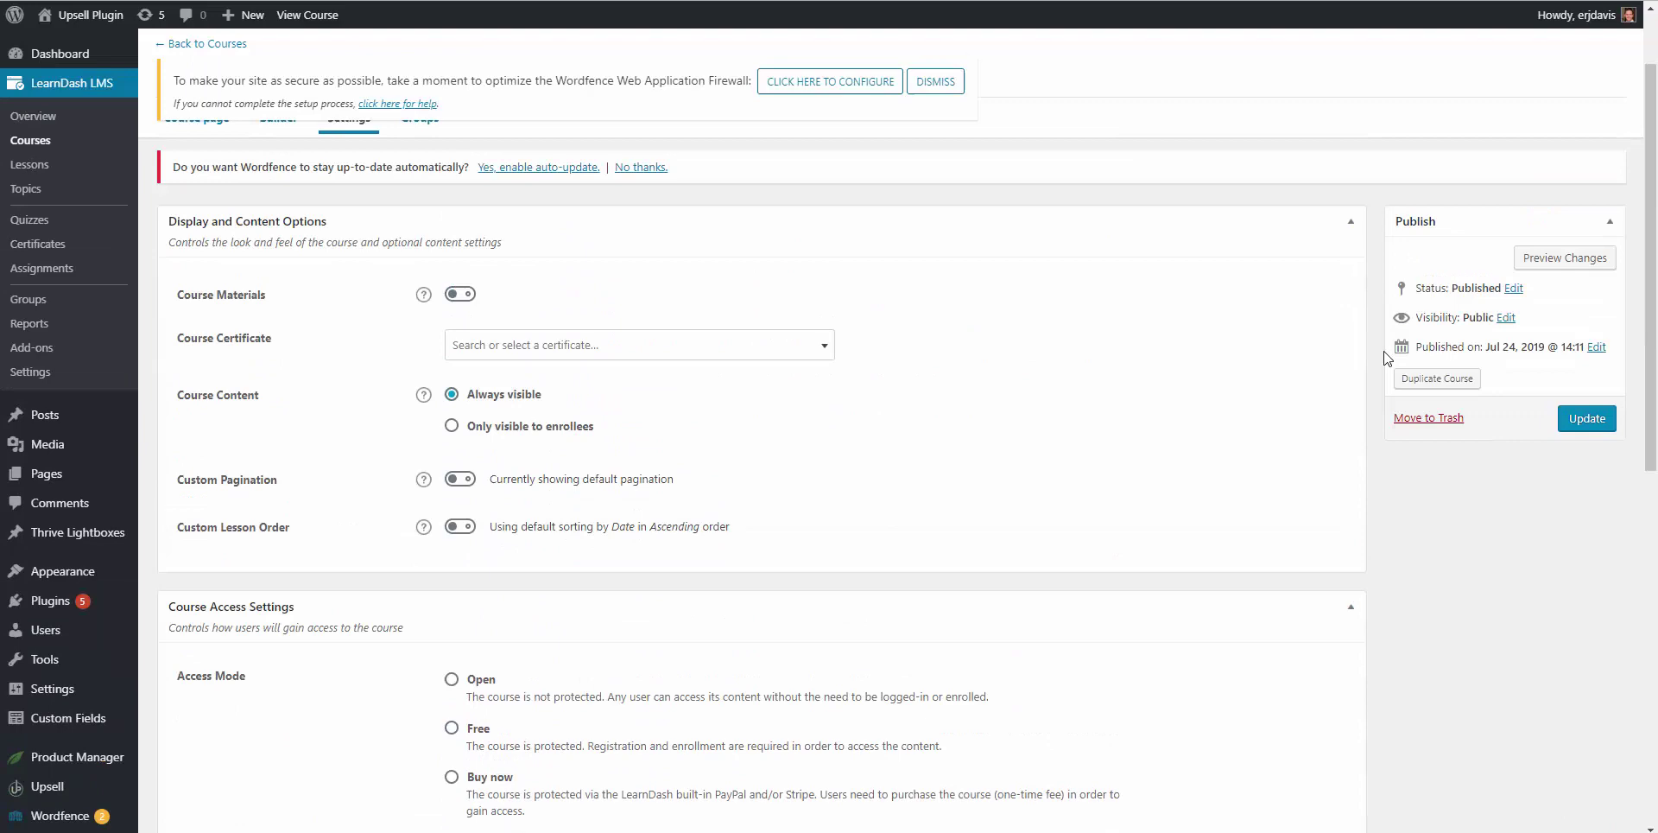
left_click(1569, 523)
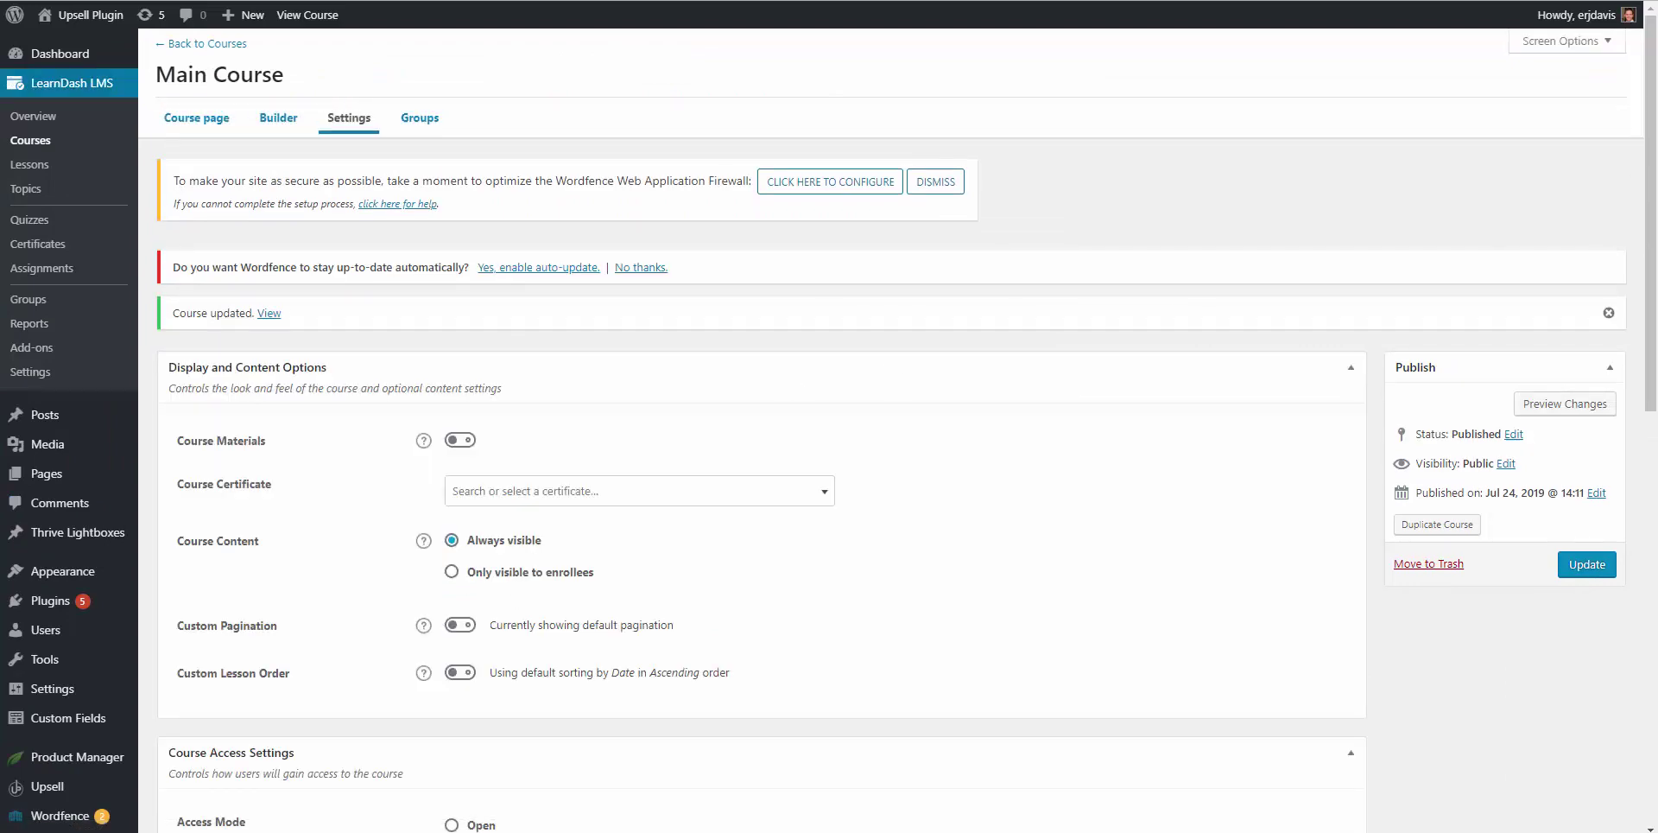
Step: In incognito Chrome, enroll from the landing page and view the $397.00/monthly checkout full-screen
left_click_drag(1657, 47, 631, 51)
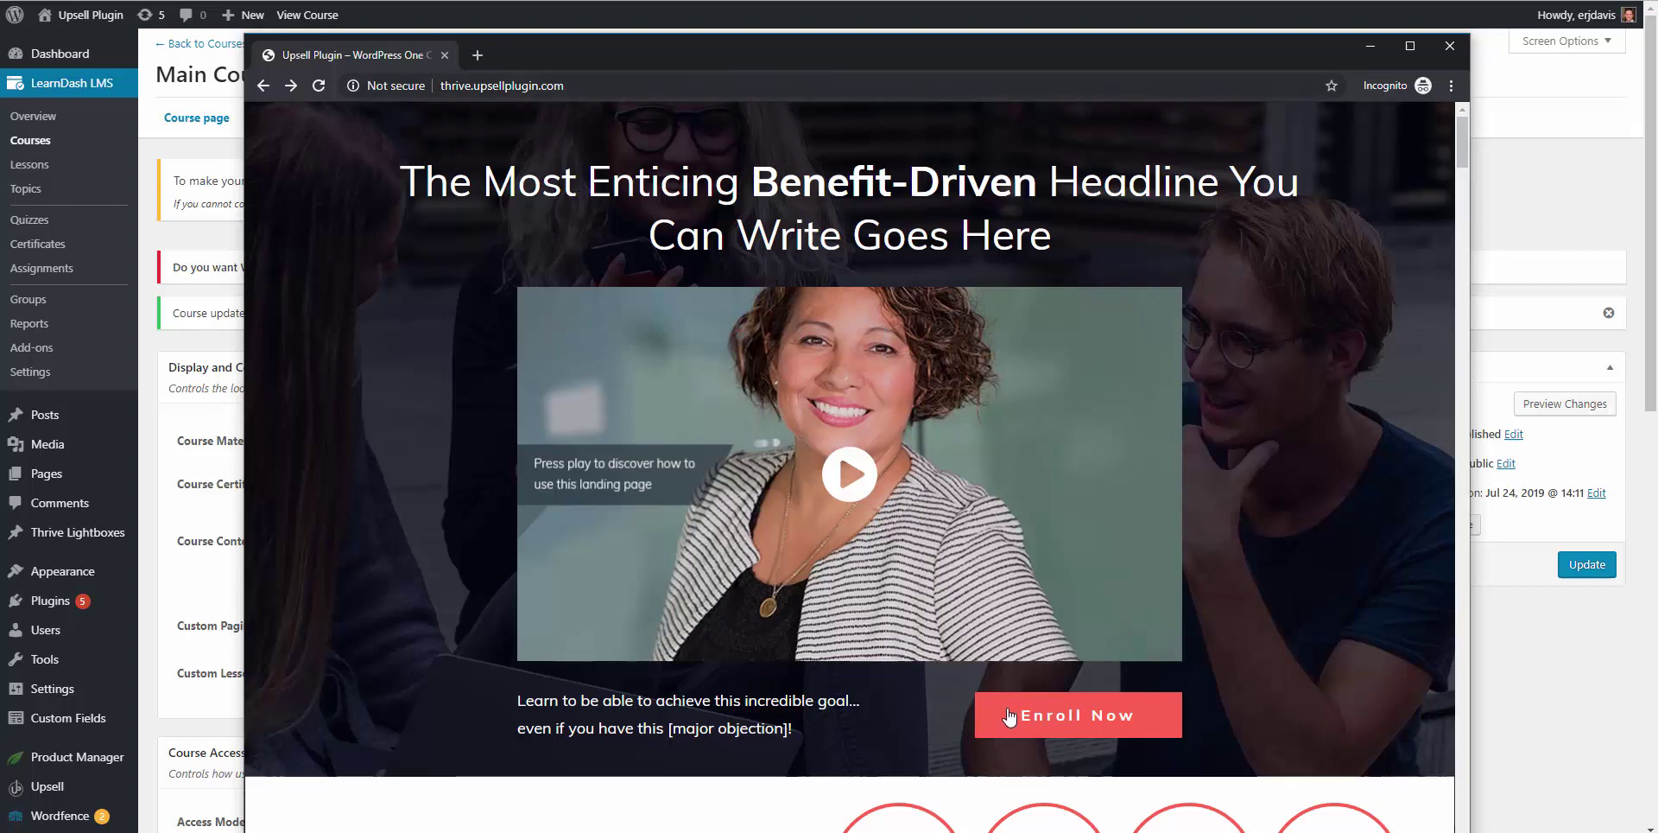
left_click(1060, 726)
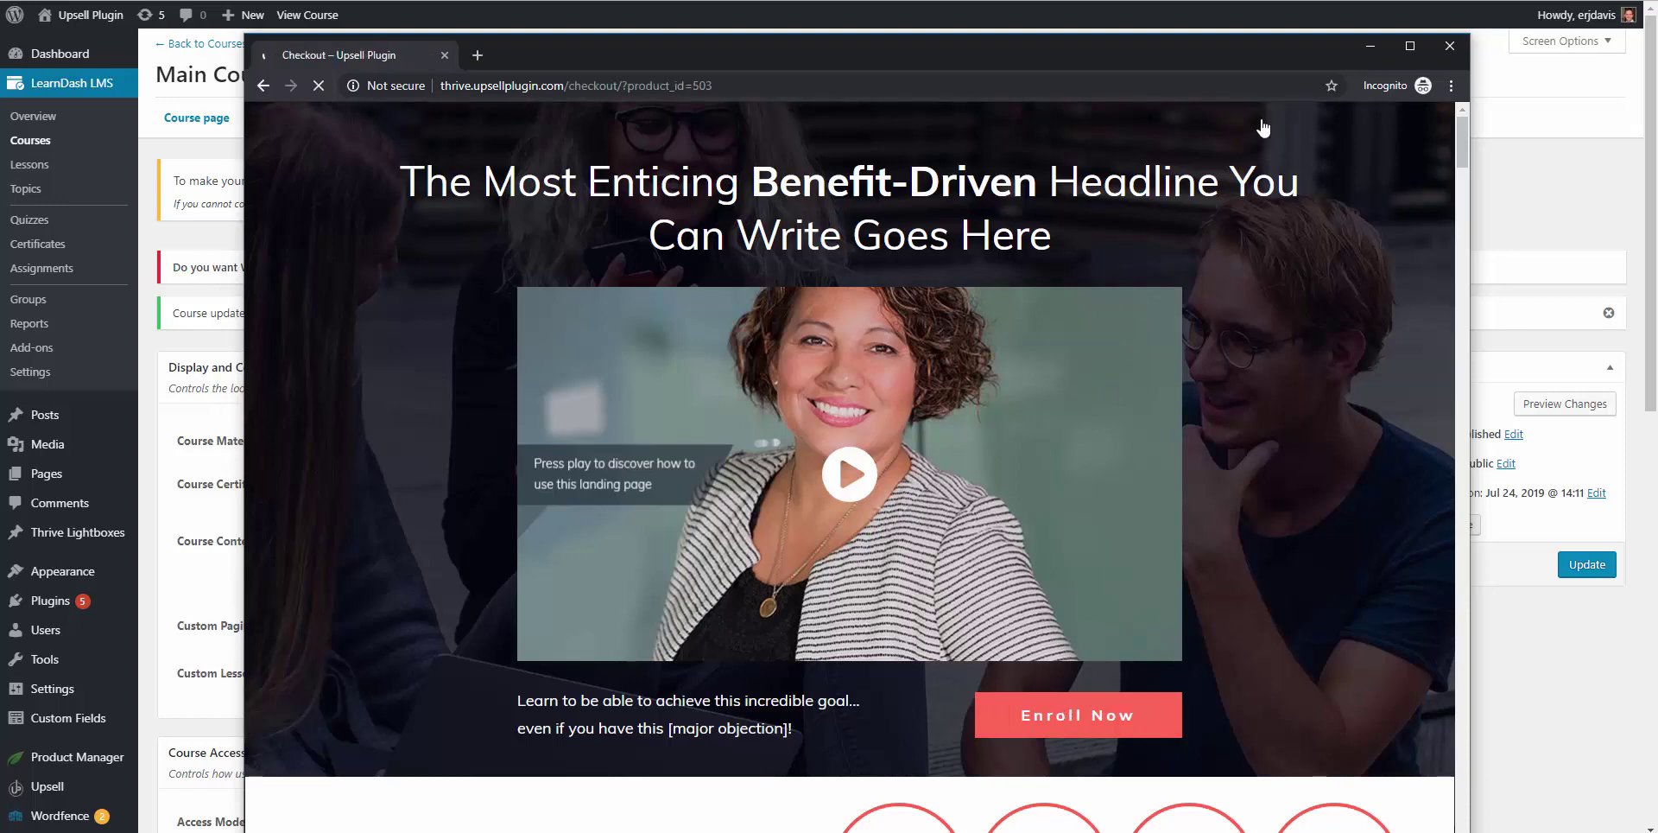
key("F11")
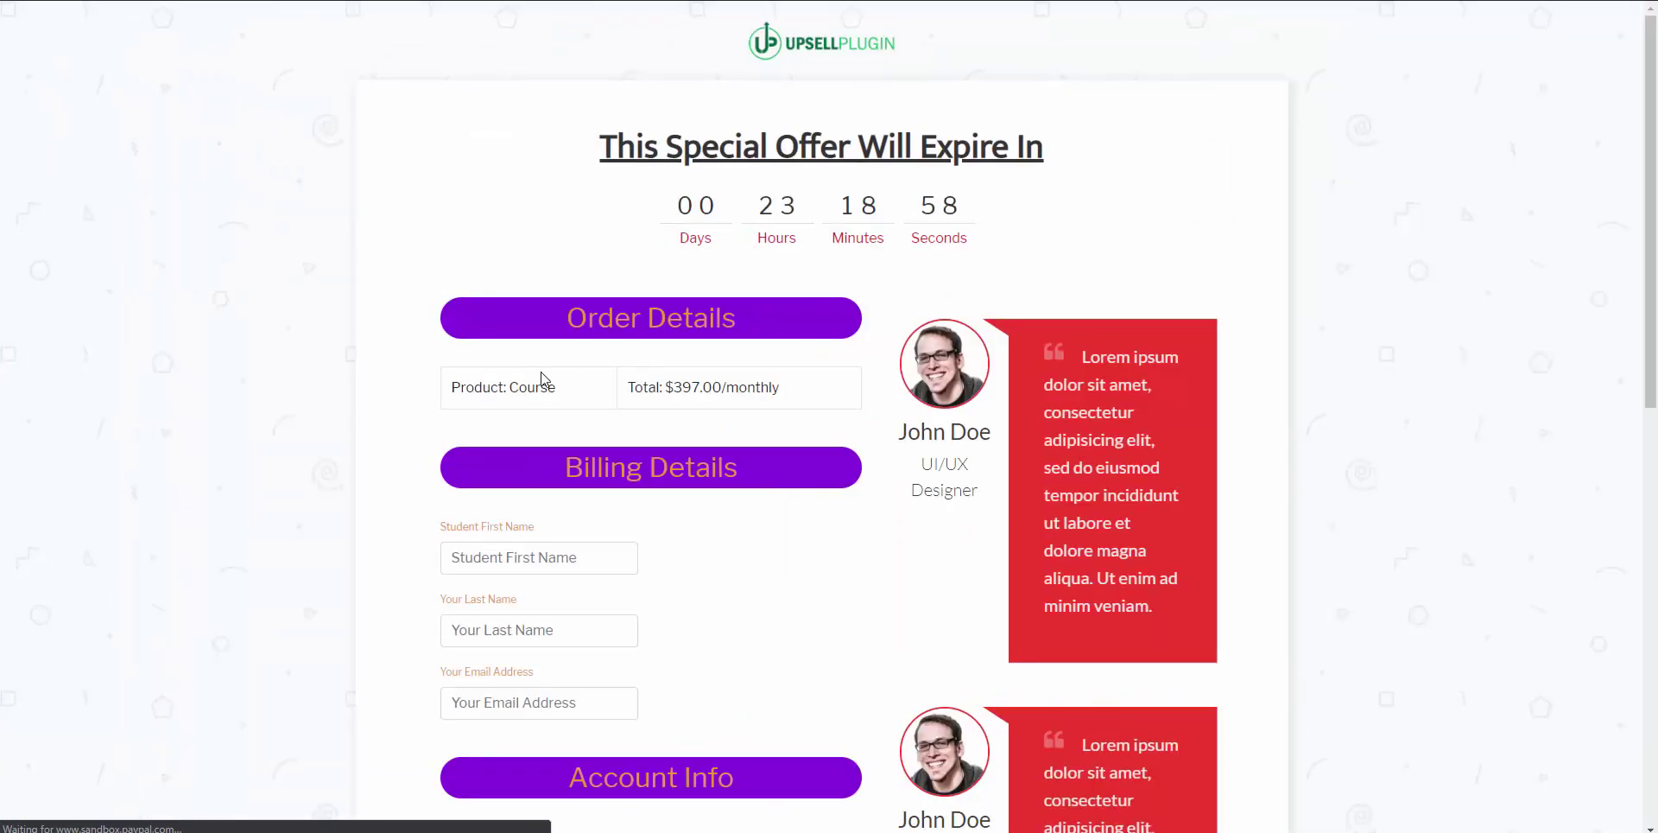
left_click_drag(674, 387, 755, 411)
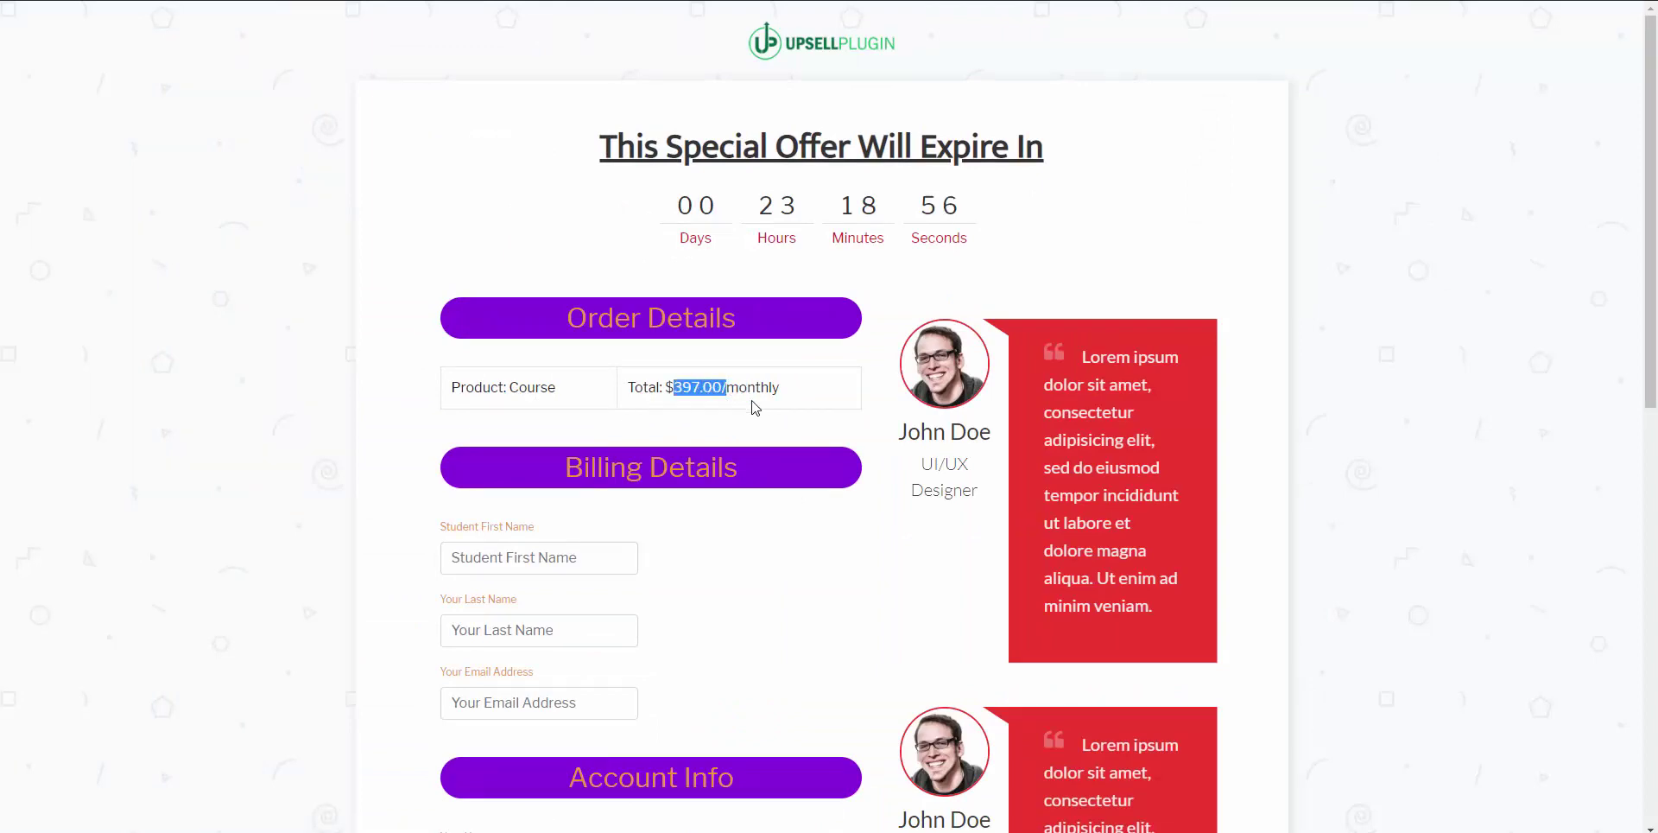
left_click(754, 404)
scroll(754, 404, "down", 3)
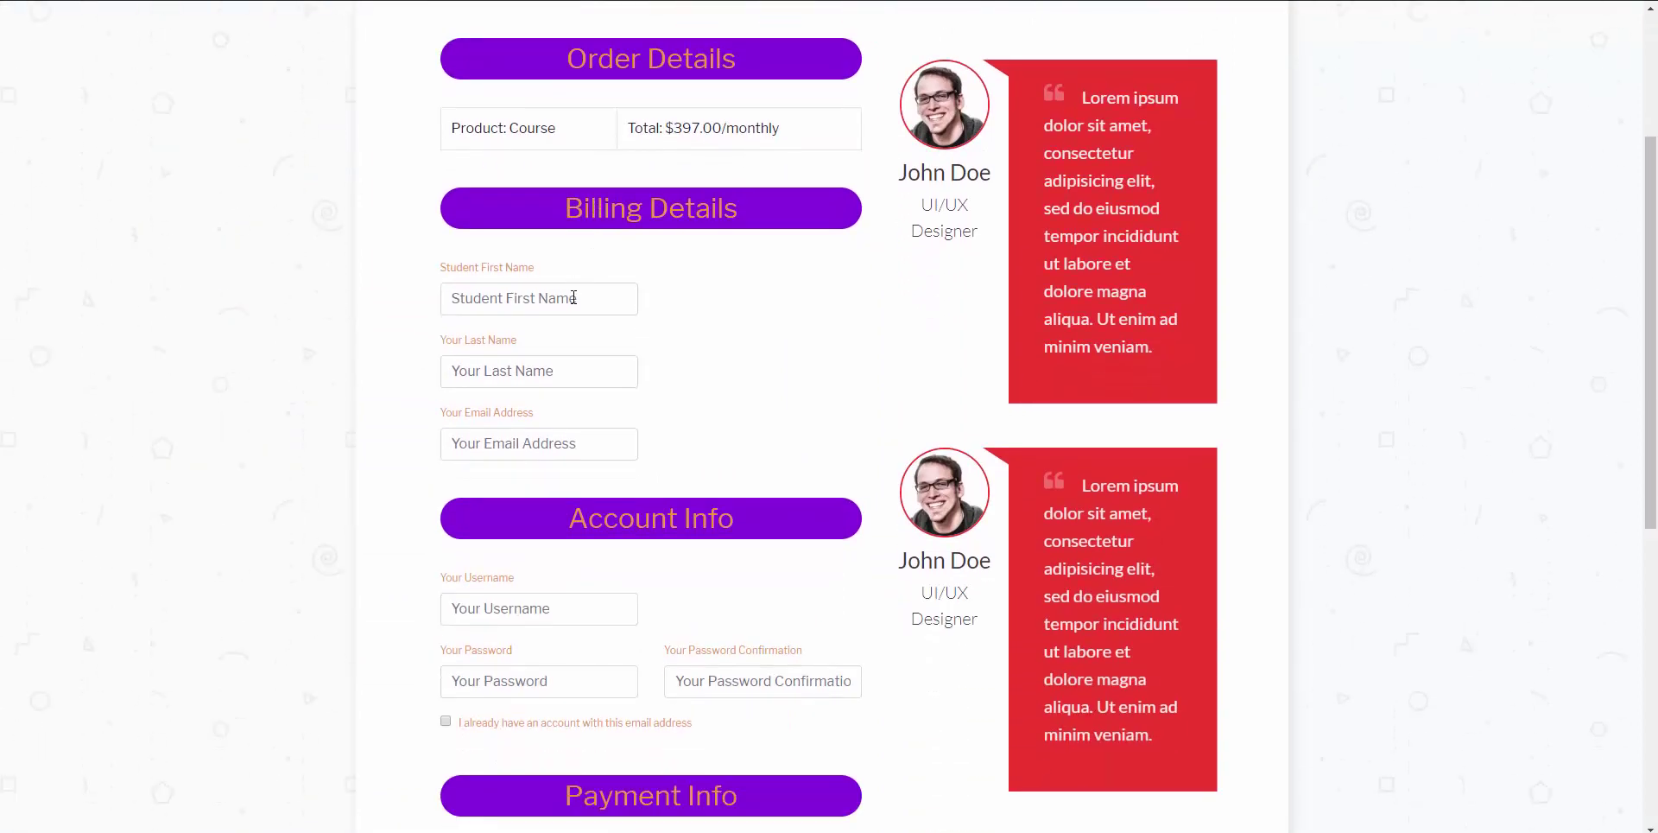
scroll(570, 303, "down", 5)
scroll(562, 479, "up", 4)
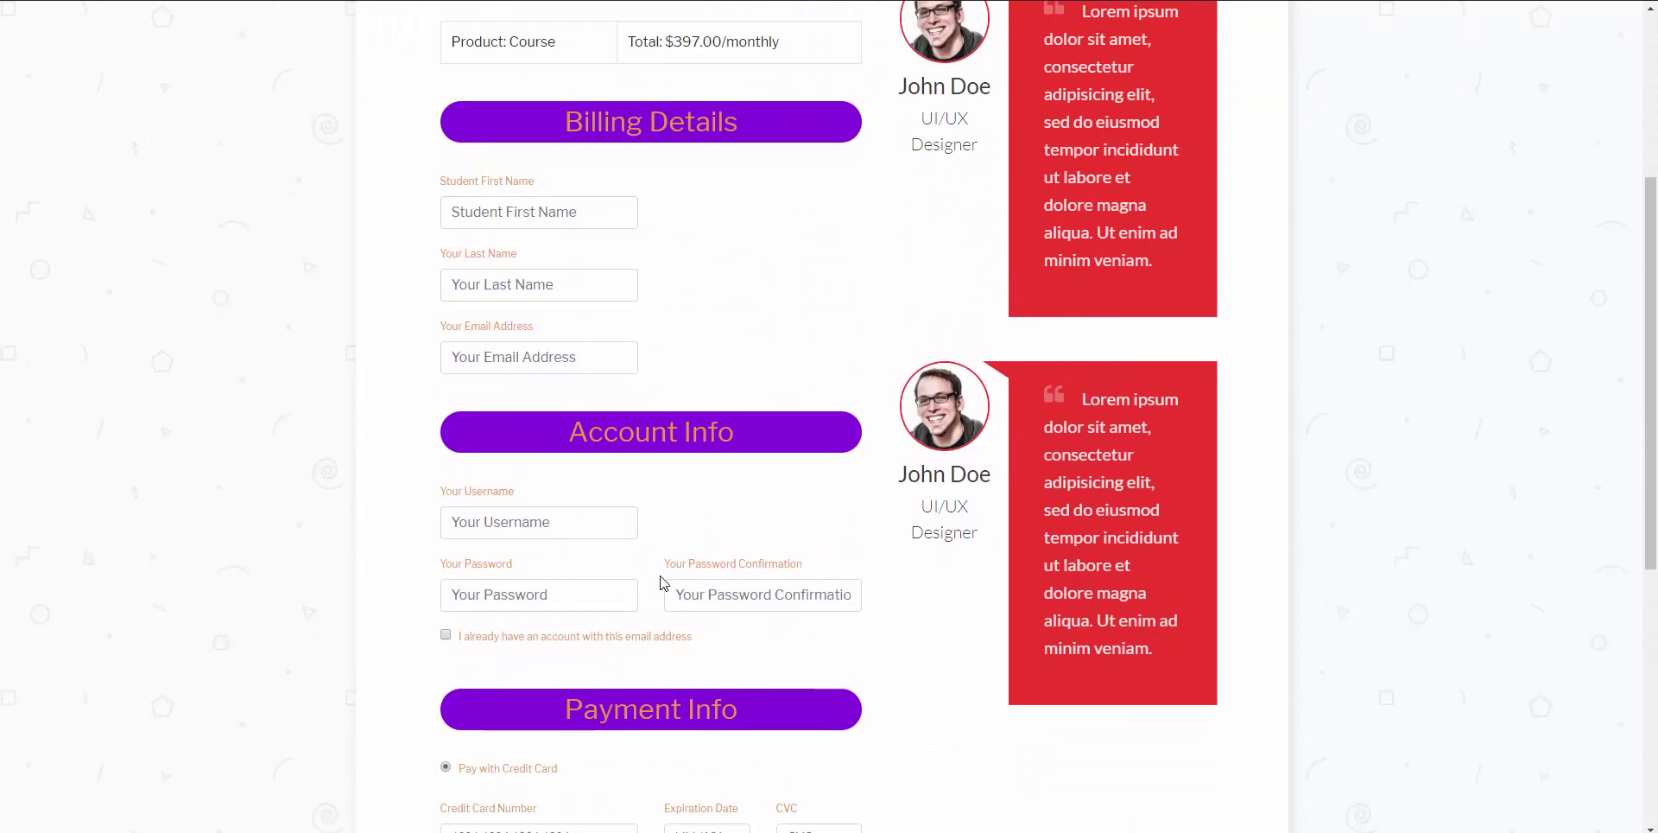
mouse_move(546, 829)
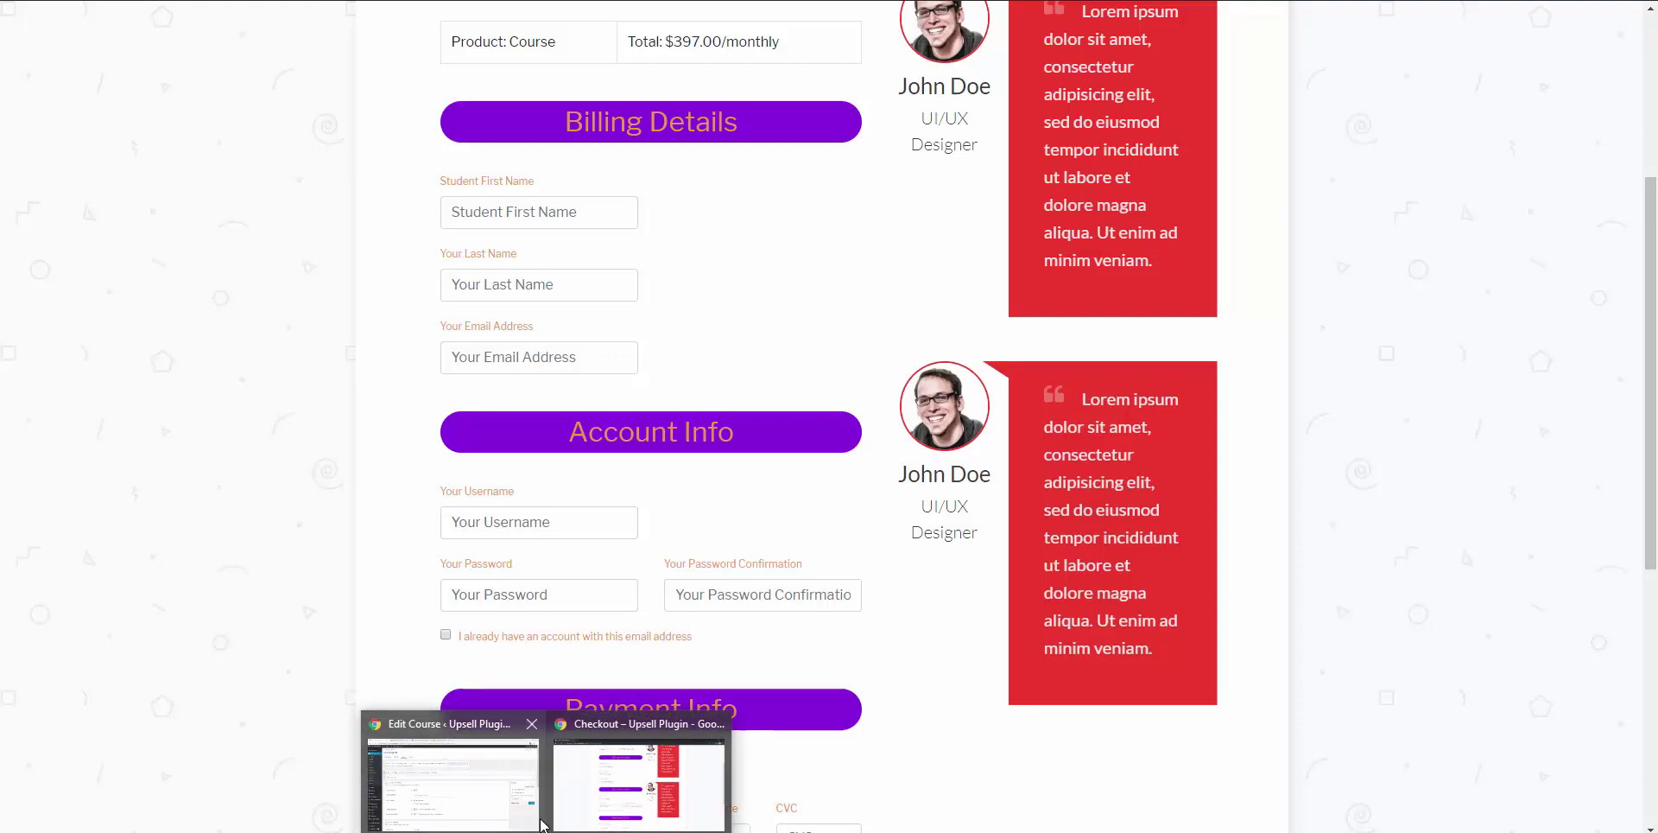
Step: Open the Course product's Integrations settings from the Upsell products list
left_click(453, 773)
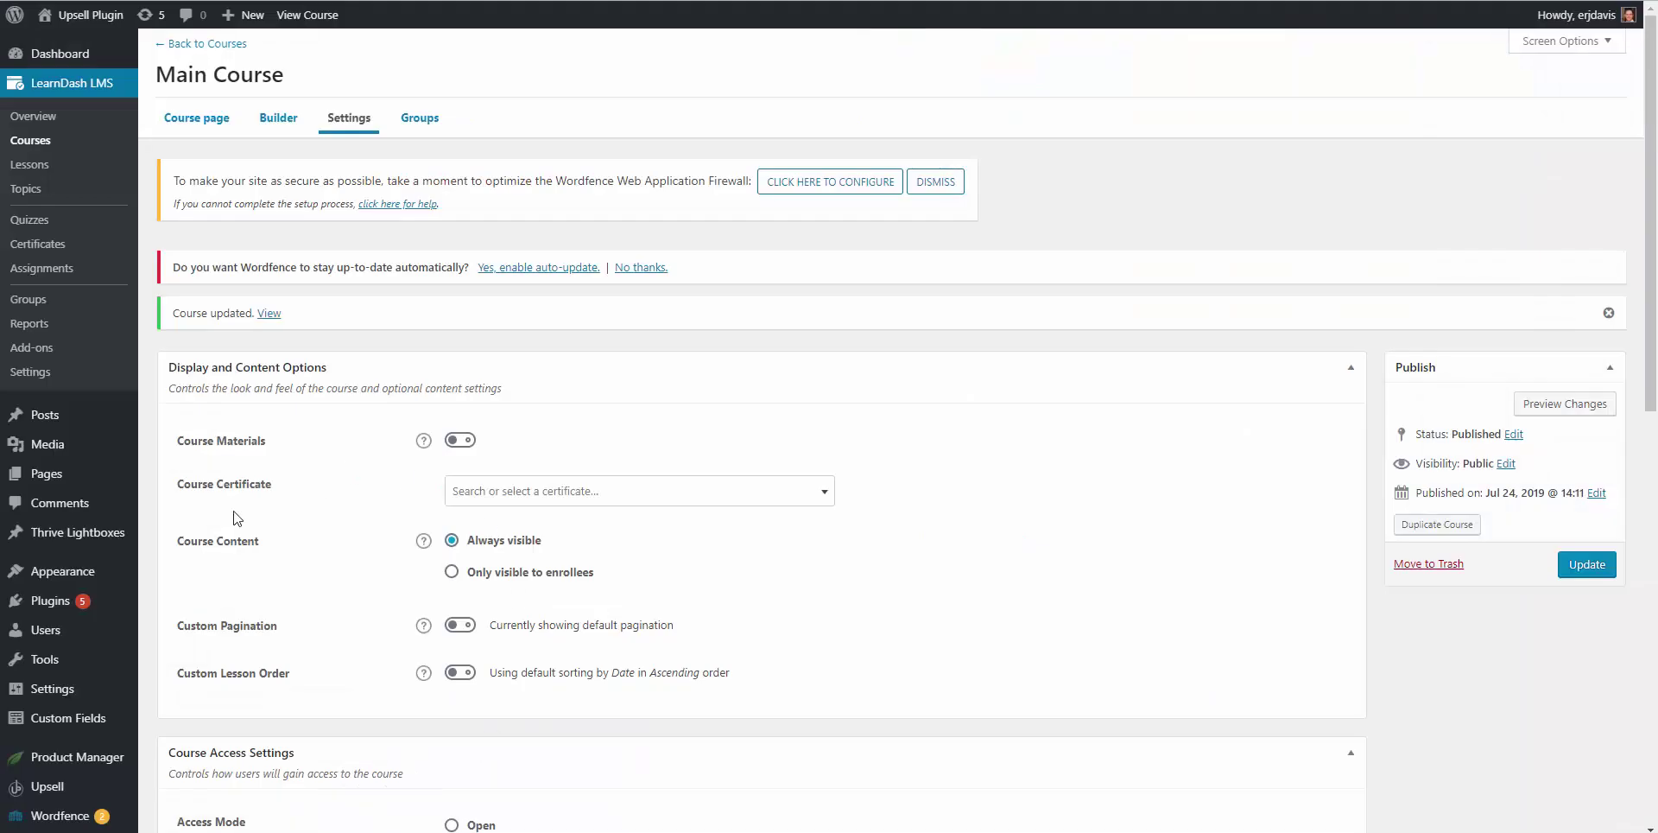
mouse_move(52, 784)
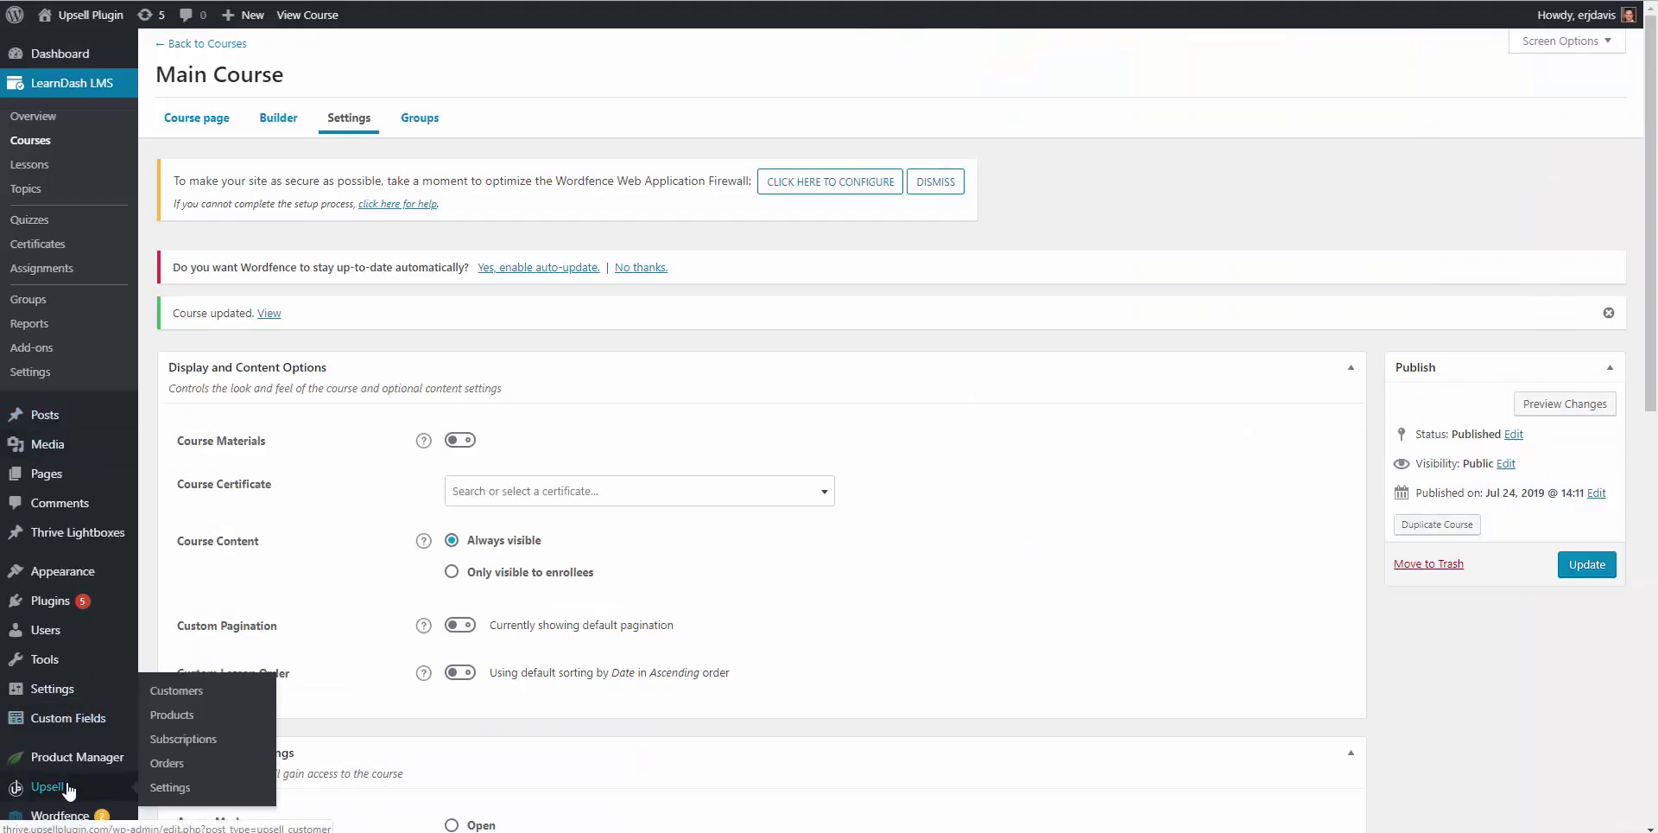
left_click(173, 724)
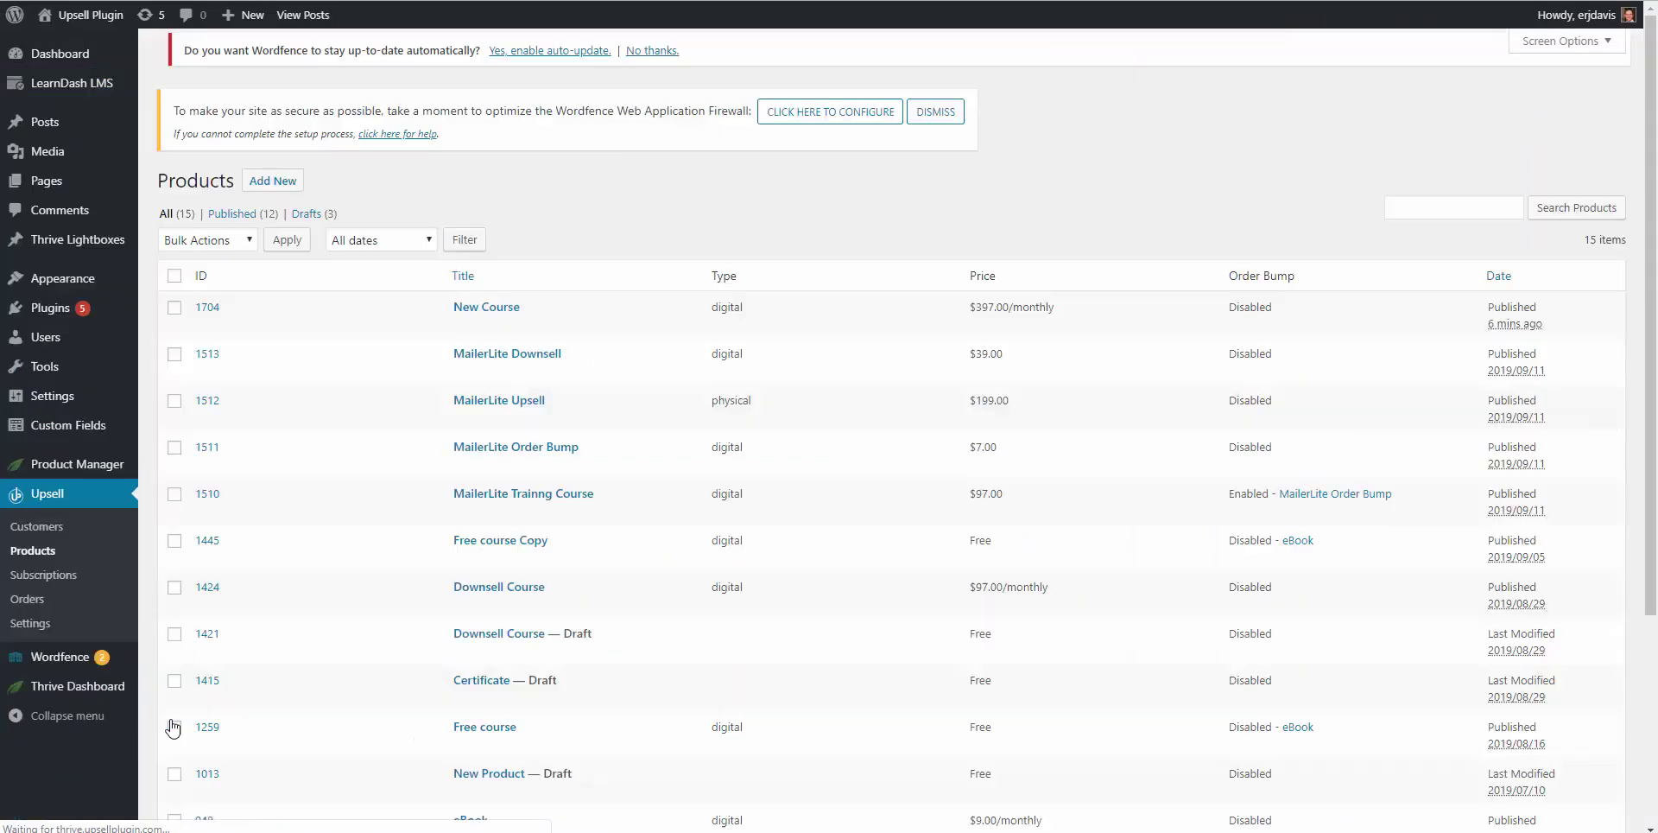
scroll(540, 511, "down", 3)
left_click(542, 510)
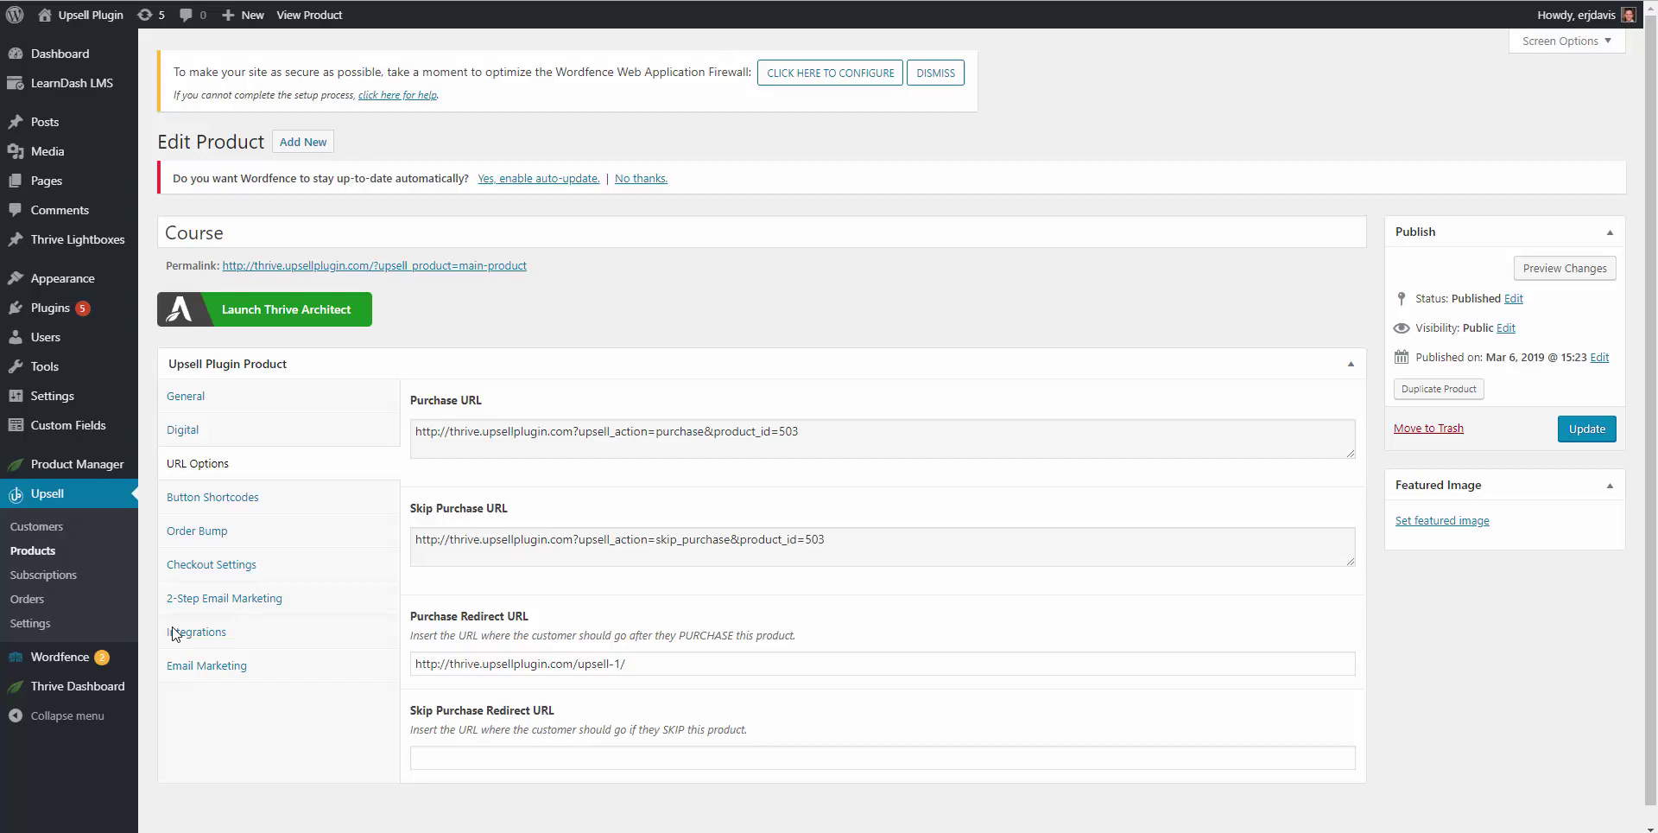
left_click(175, 633)
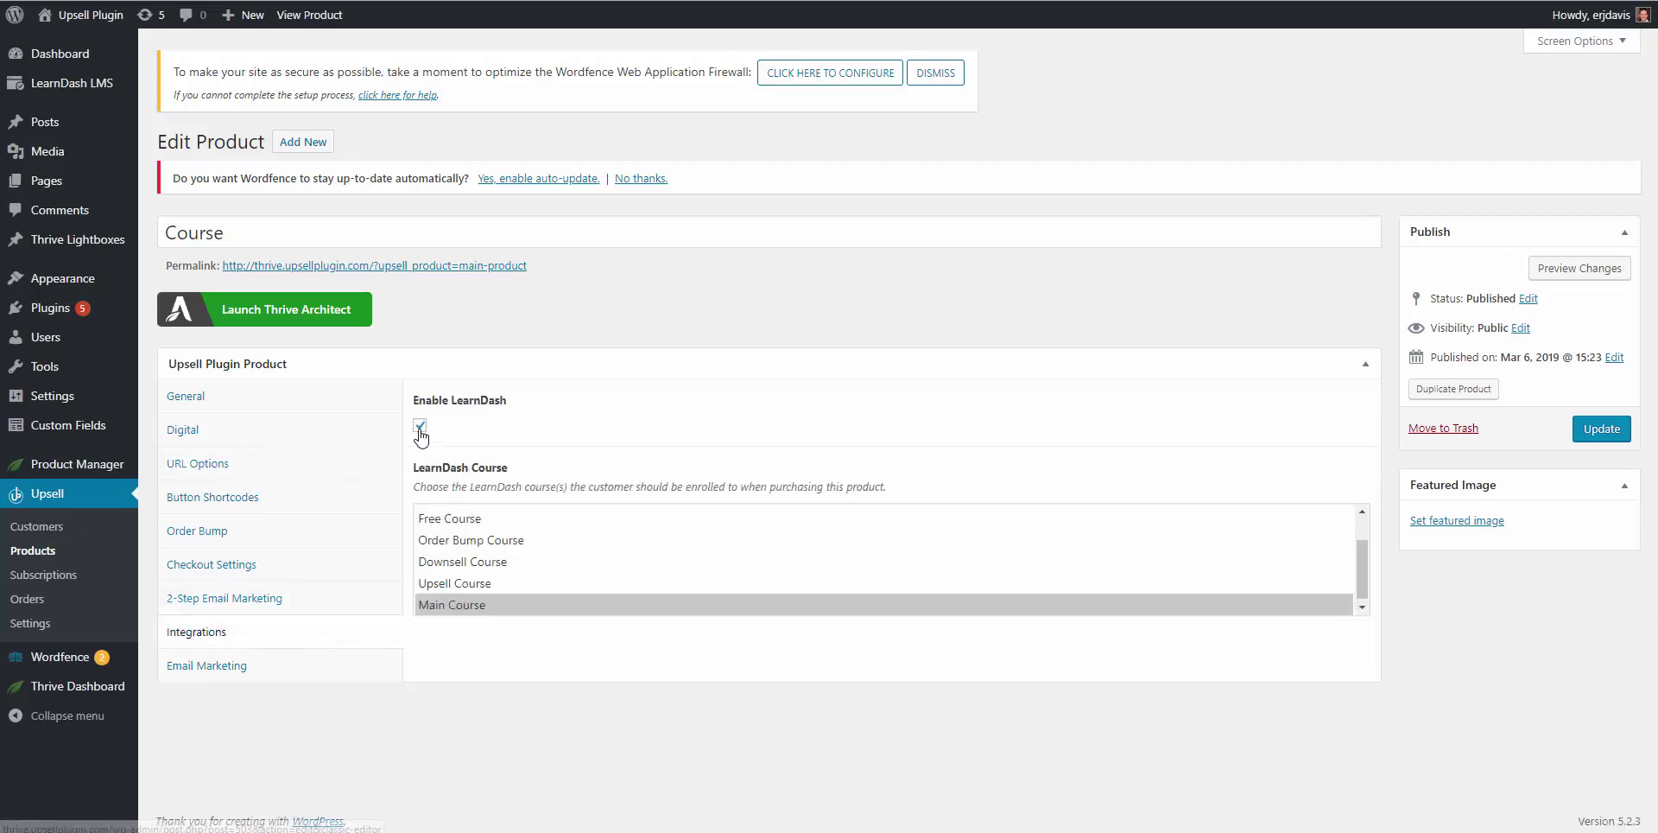
Step: Select only Main Course for LearnDash enrolment, update the product, and return to checkout
left_click(488, 609)
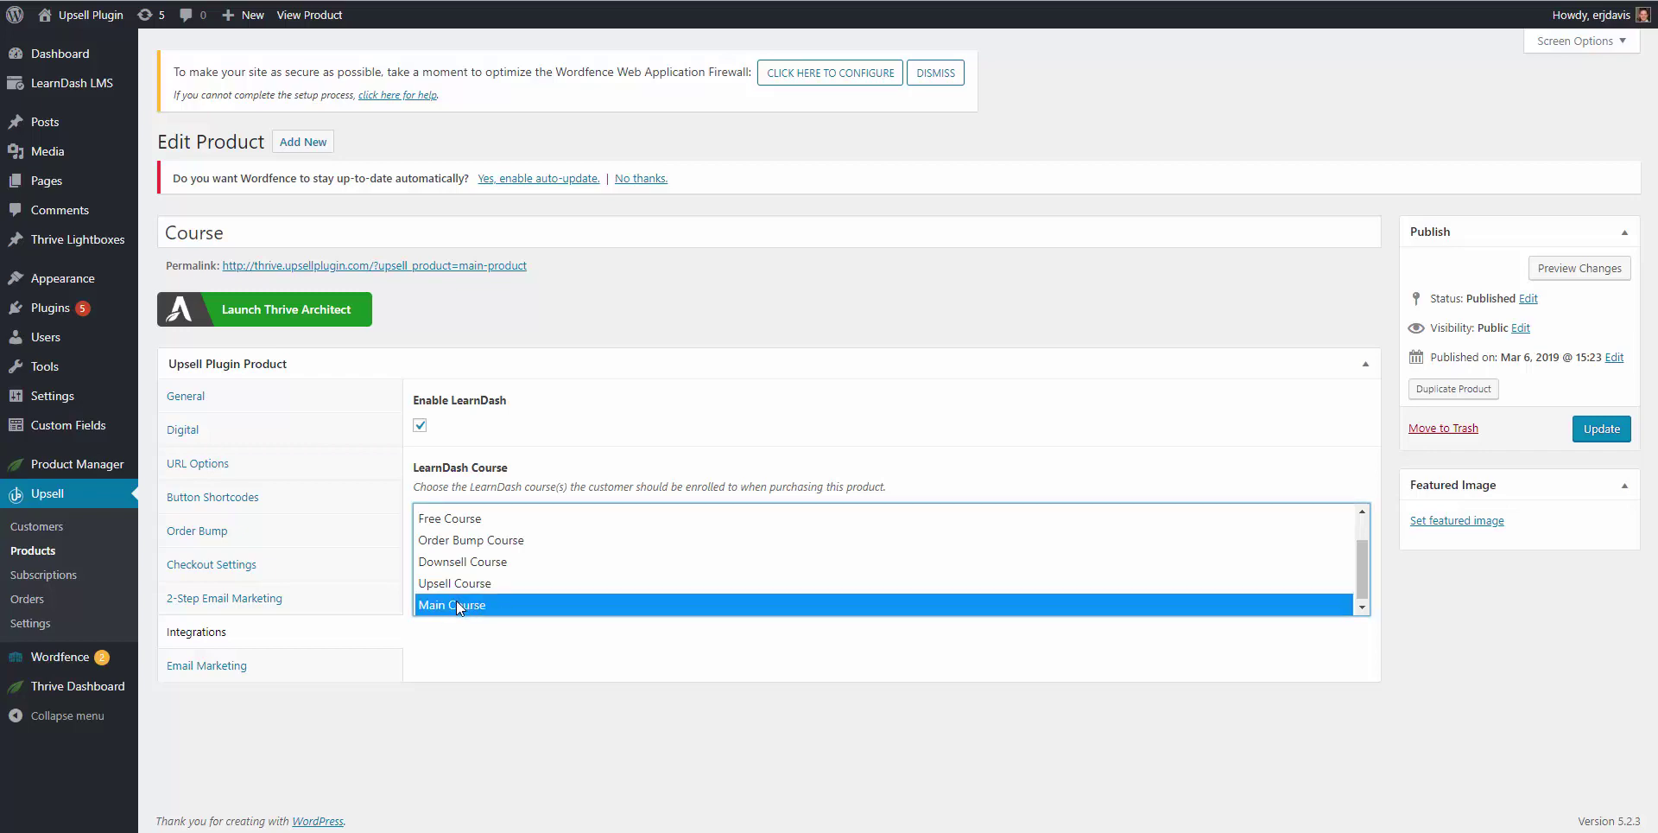
left_click(463, 583, "shift")
left_click(484, 562, "shift")
left_click(492, 546, "shift")
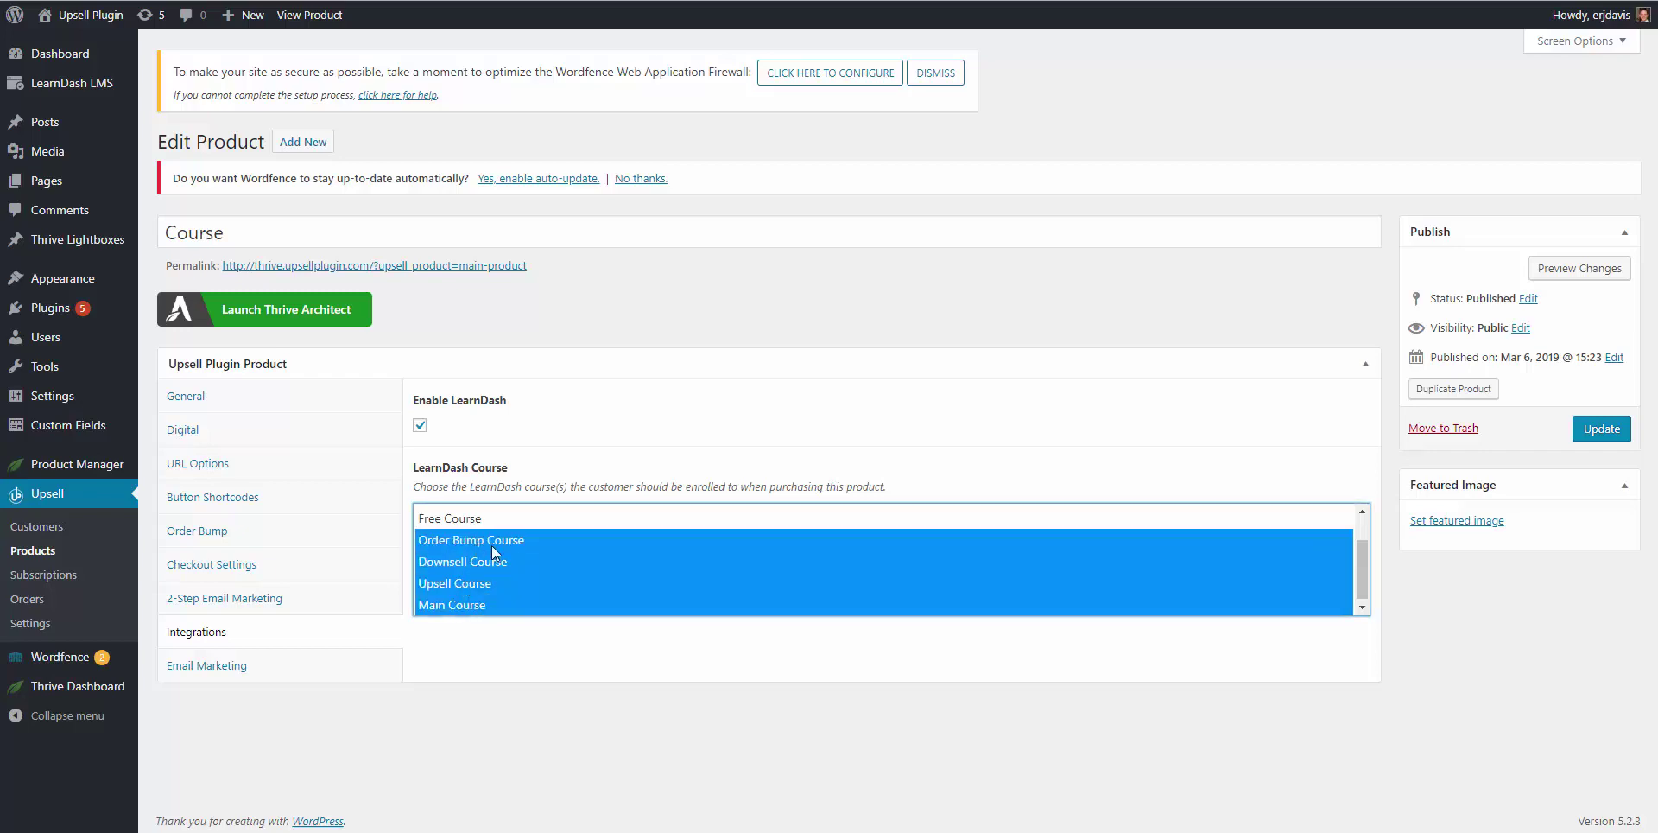
left_click(473, 605)
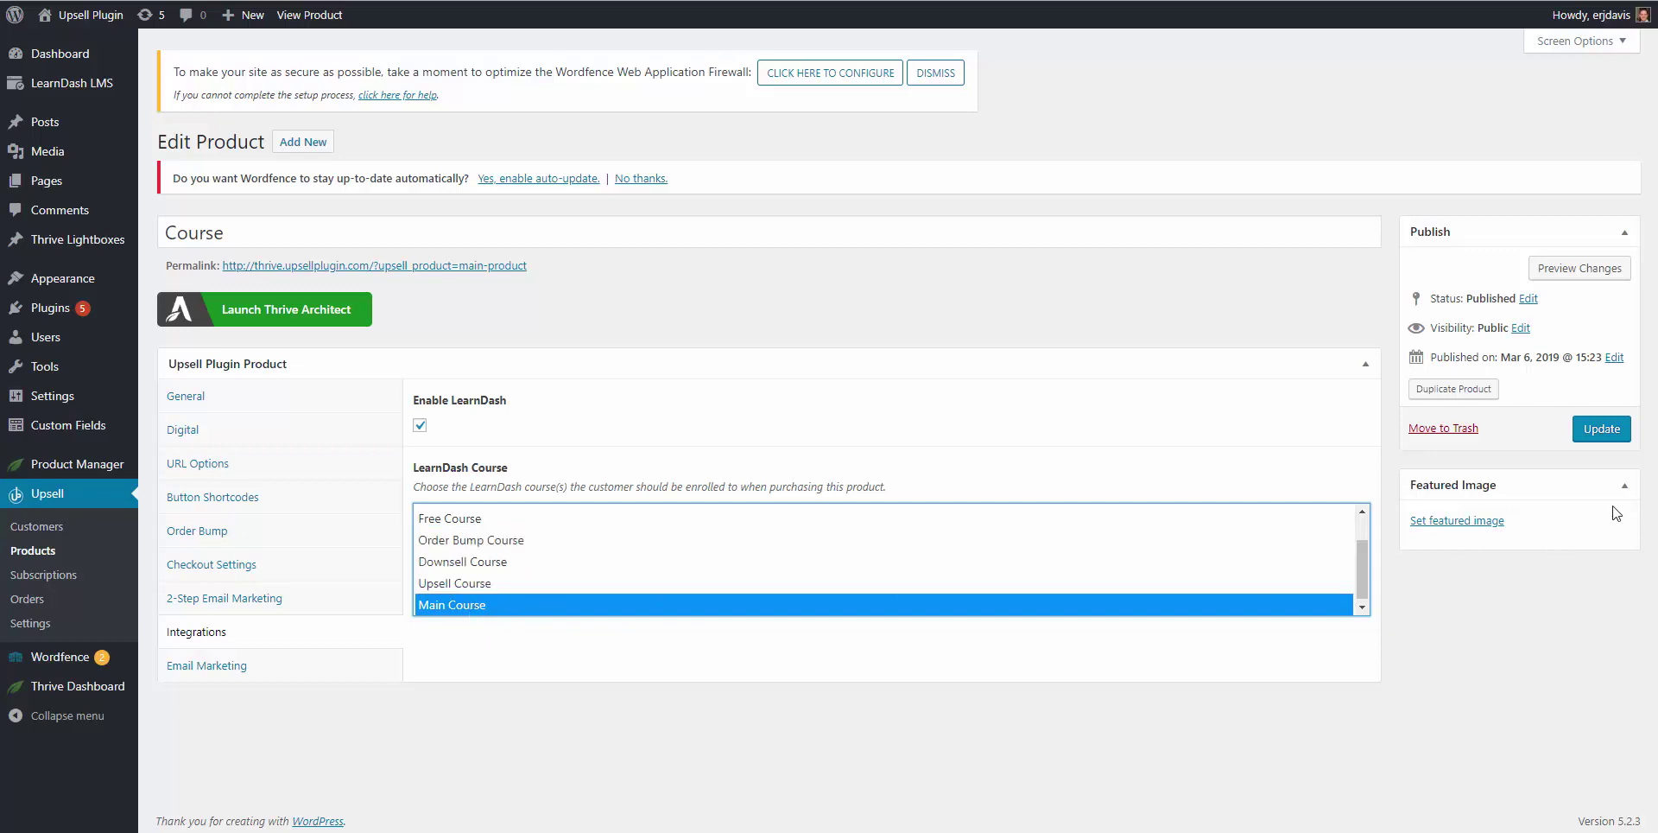
left_click(1602, 428)
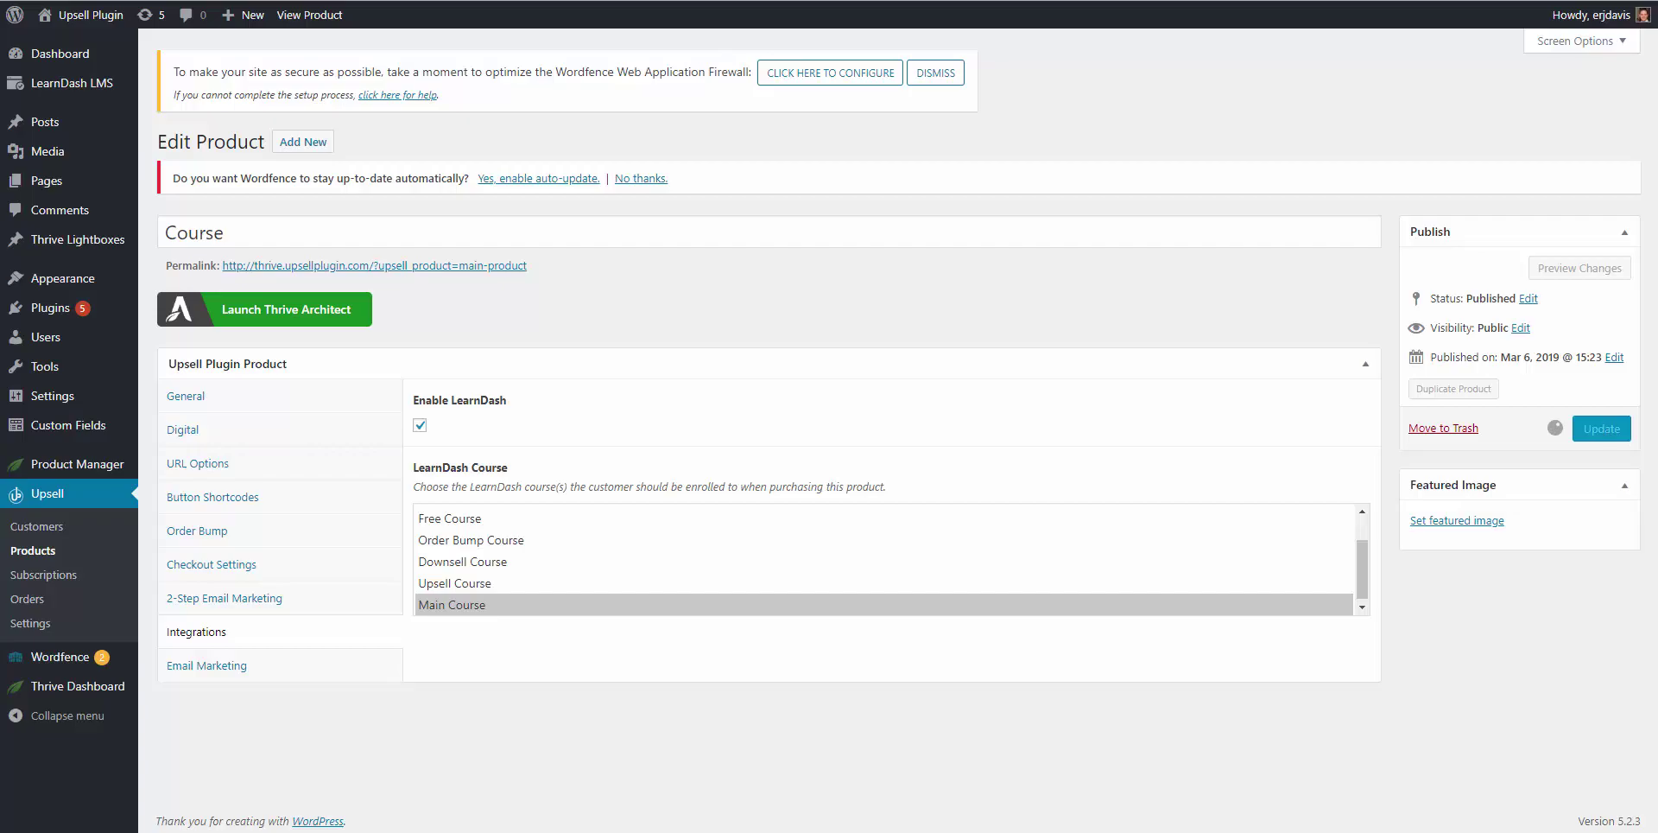
mouse_move(536, 825)
left_click(644, 733)
Step: Fill in the student's first name, last name and e-mail address
scroll(591, 397, "up", 2)
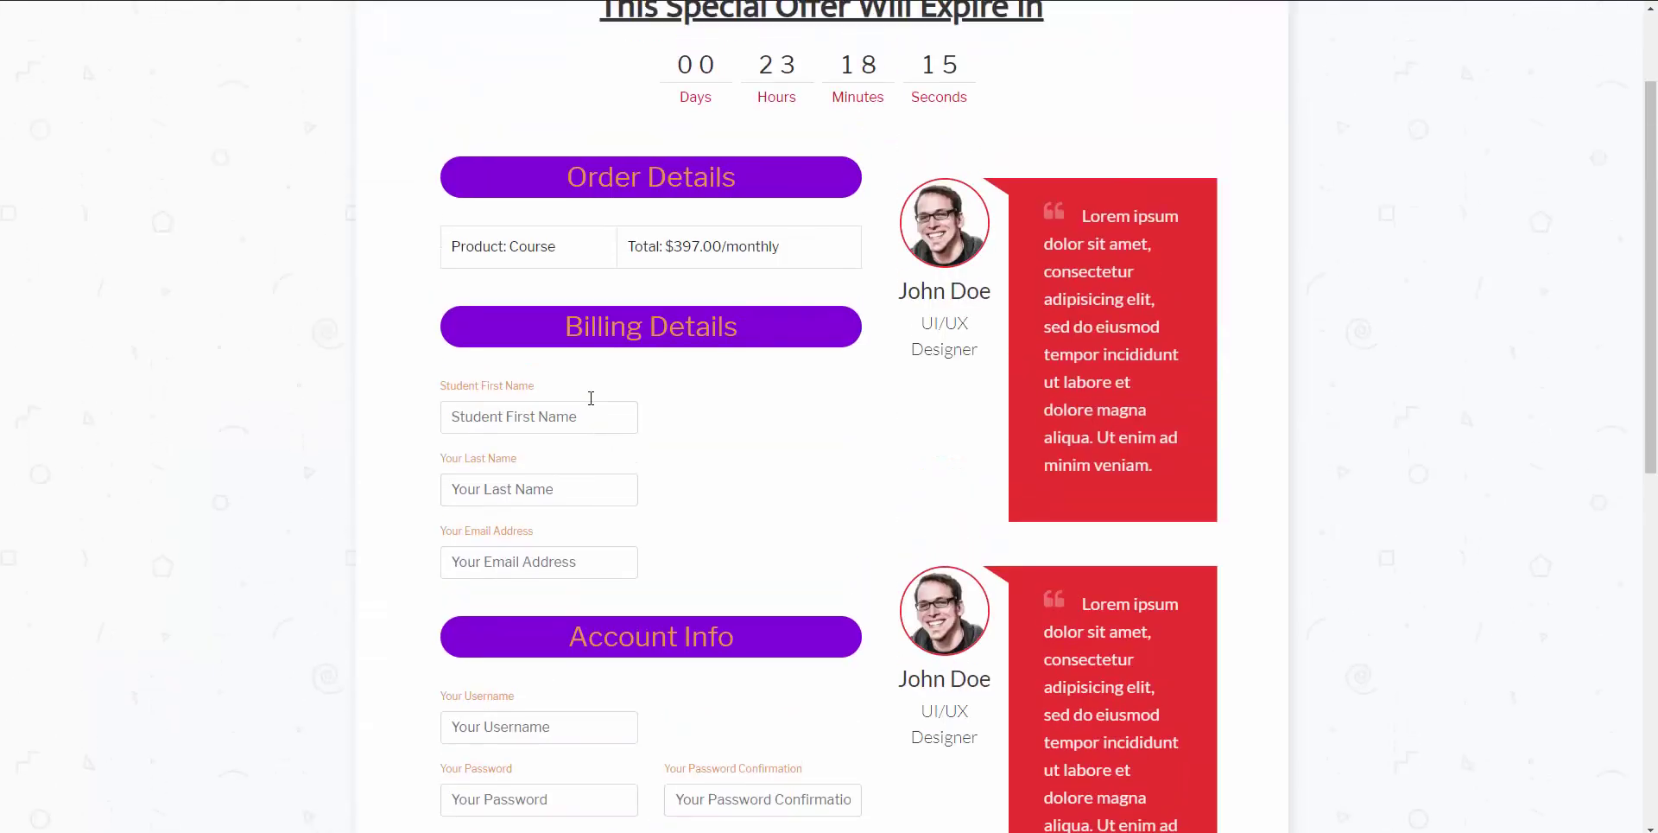
scroll(590, 398, "down", 1)
left_click(553, 383)
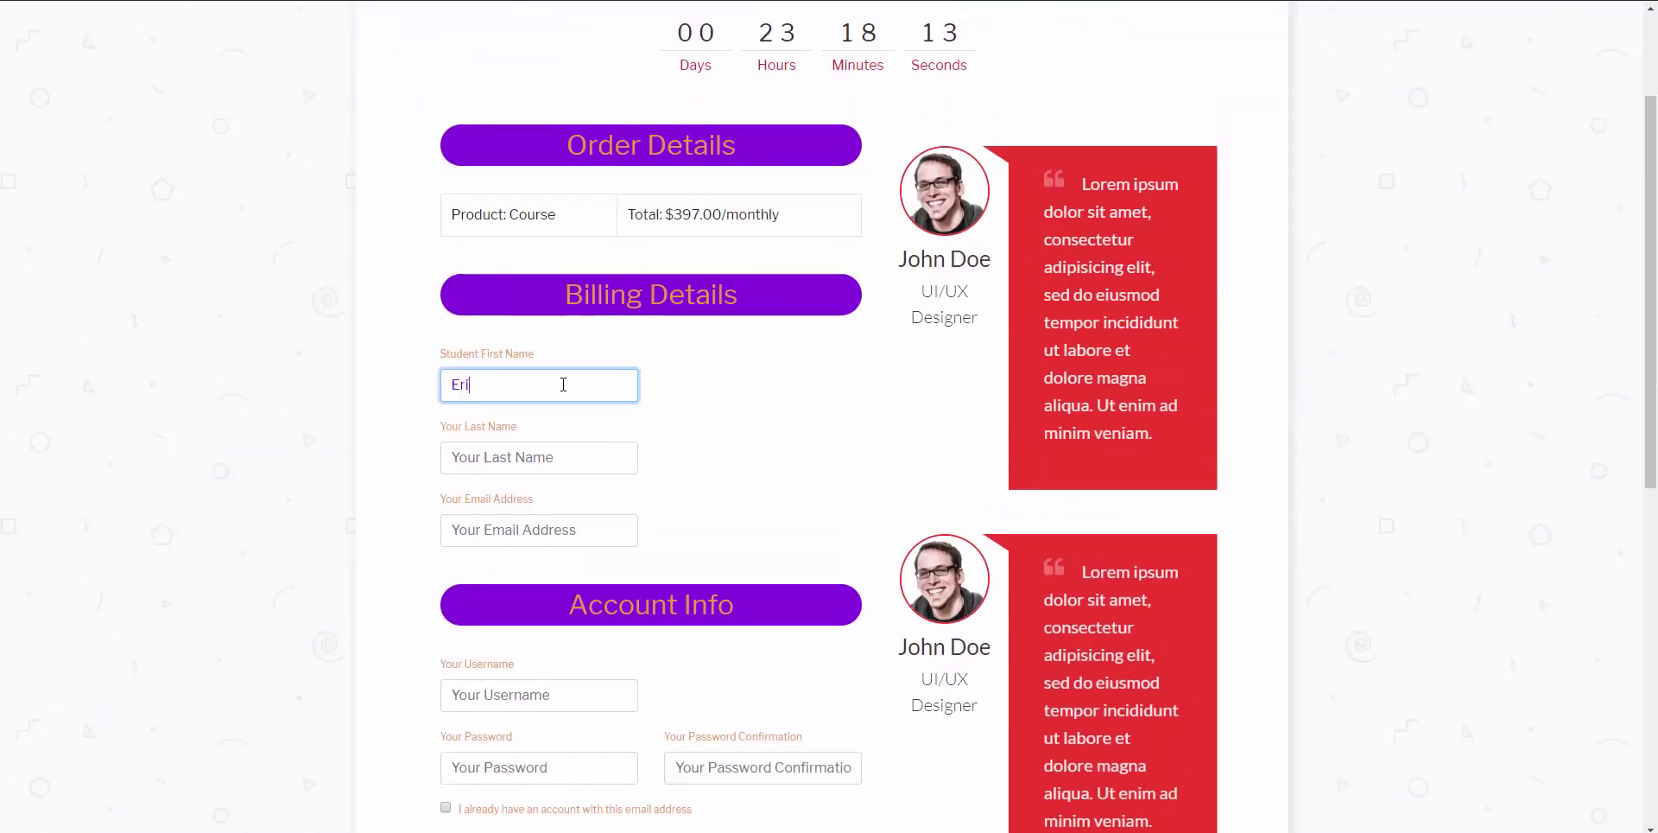
key("Tab")
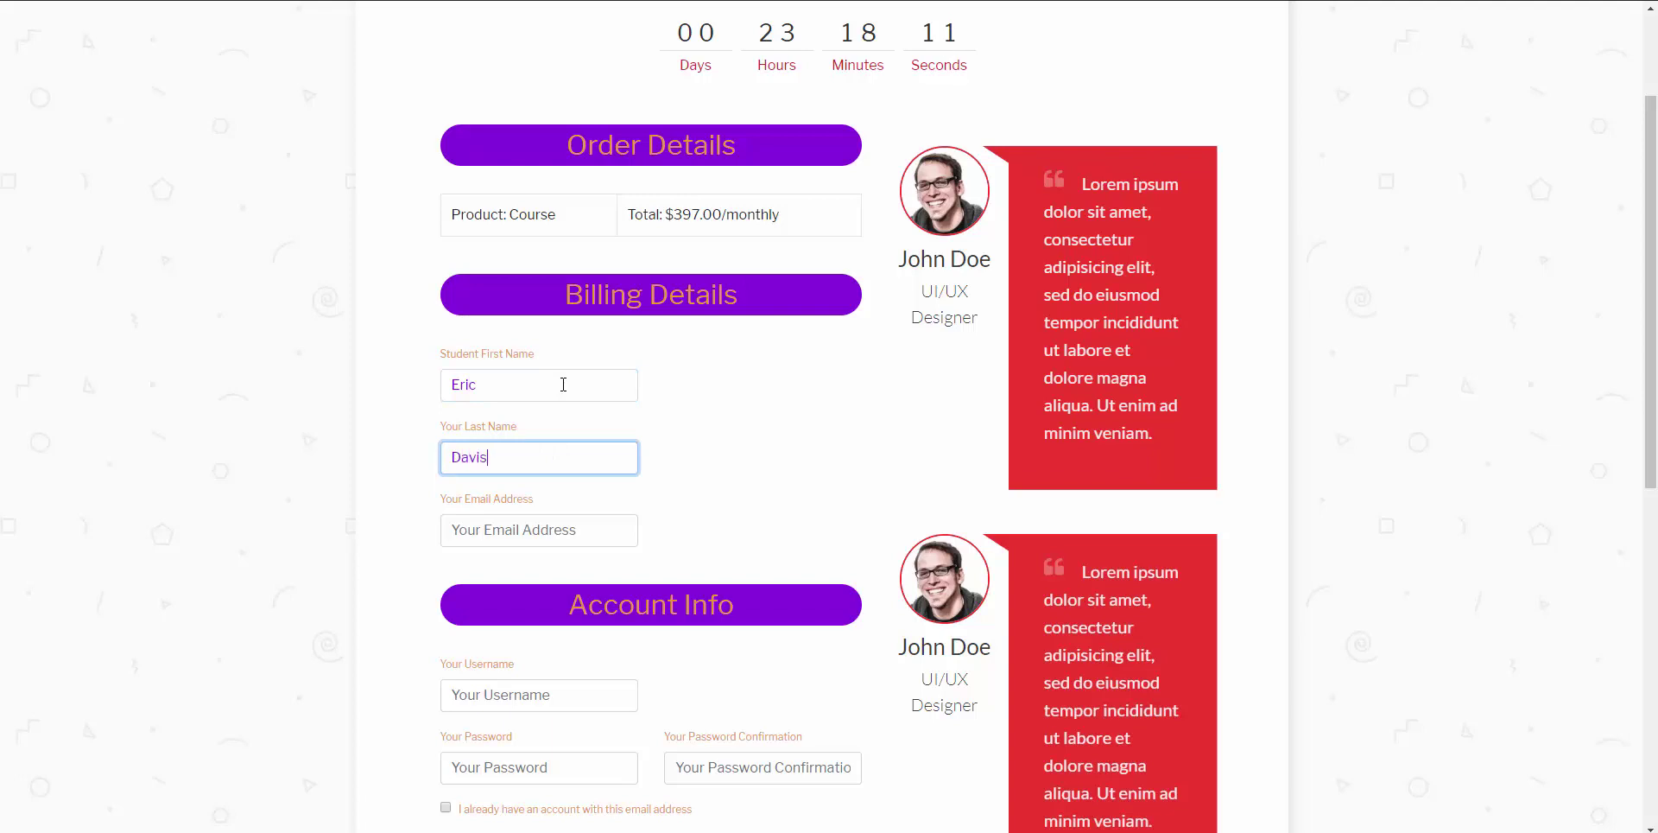
key("Tab")
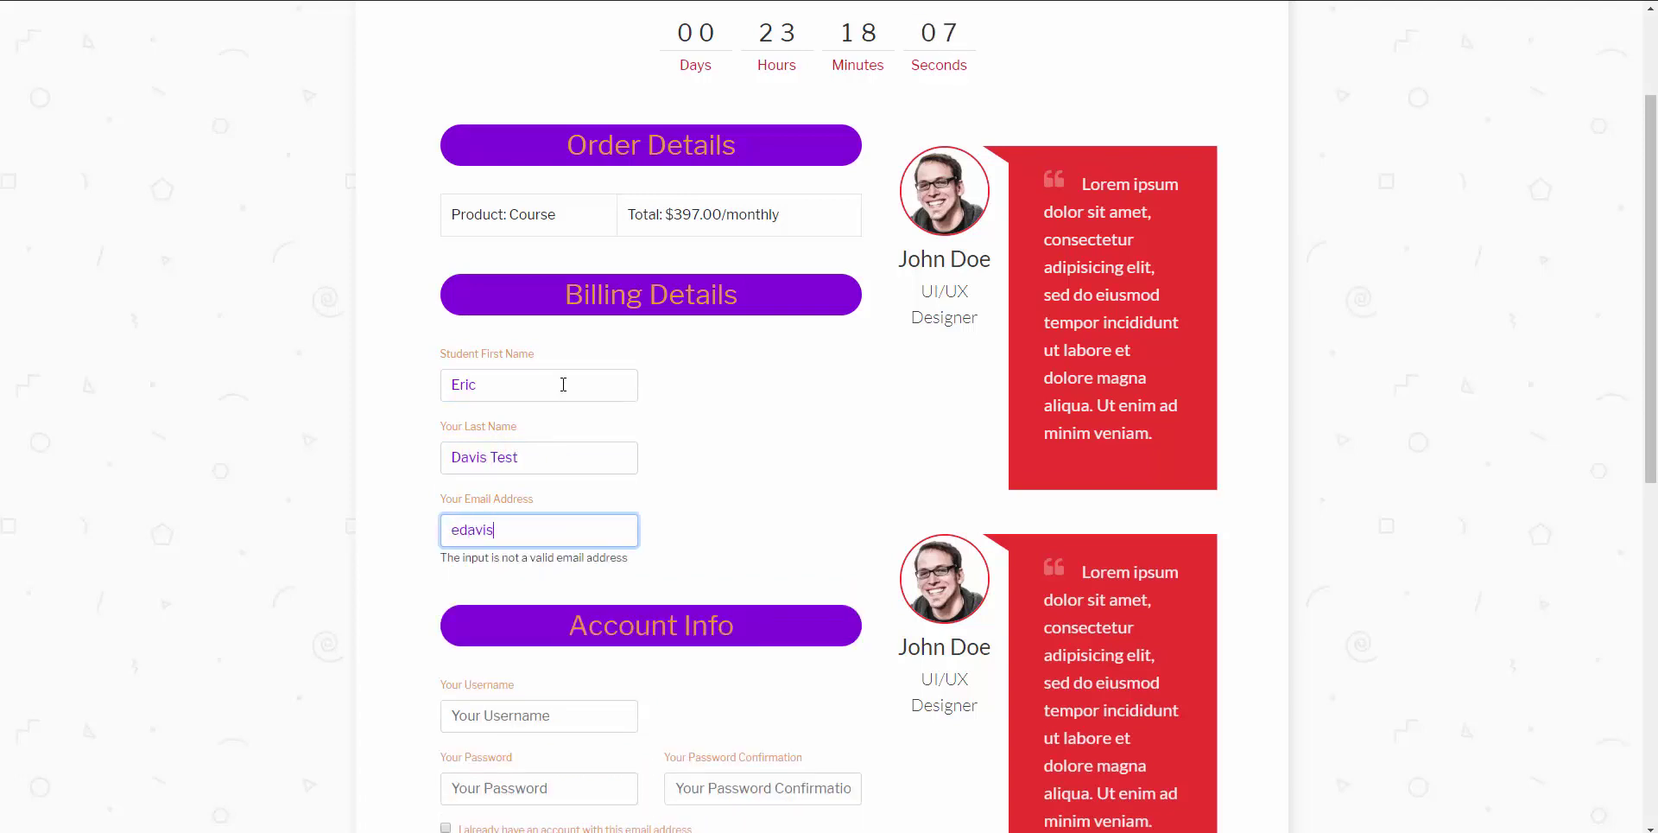
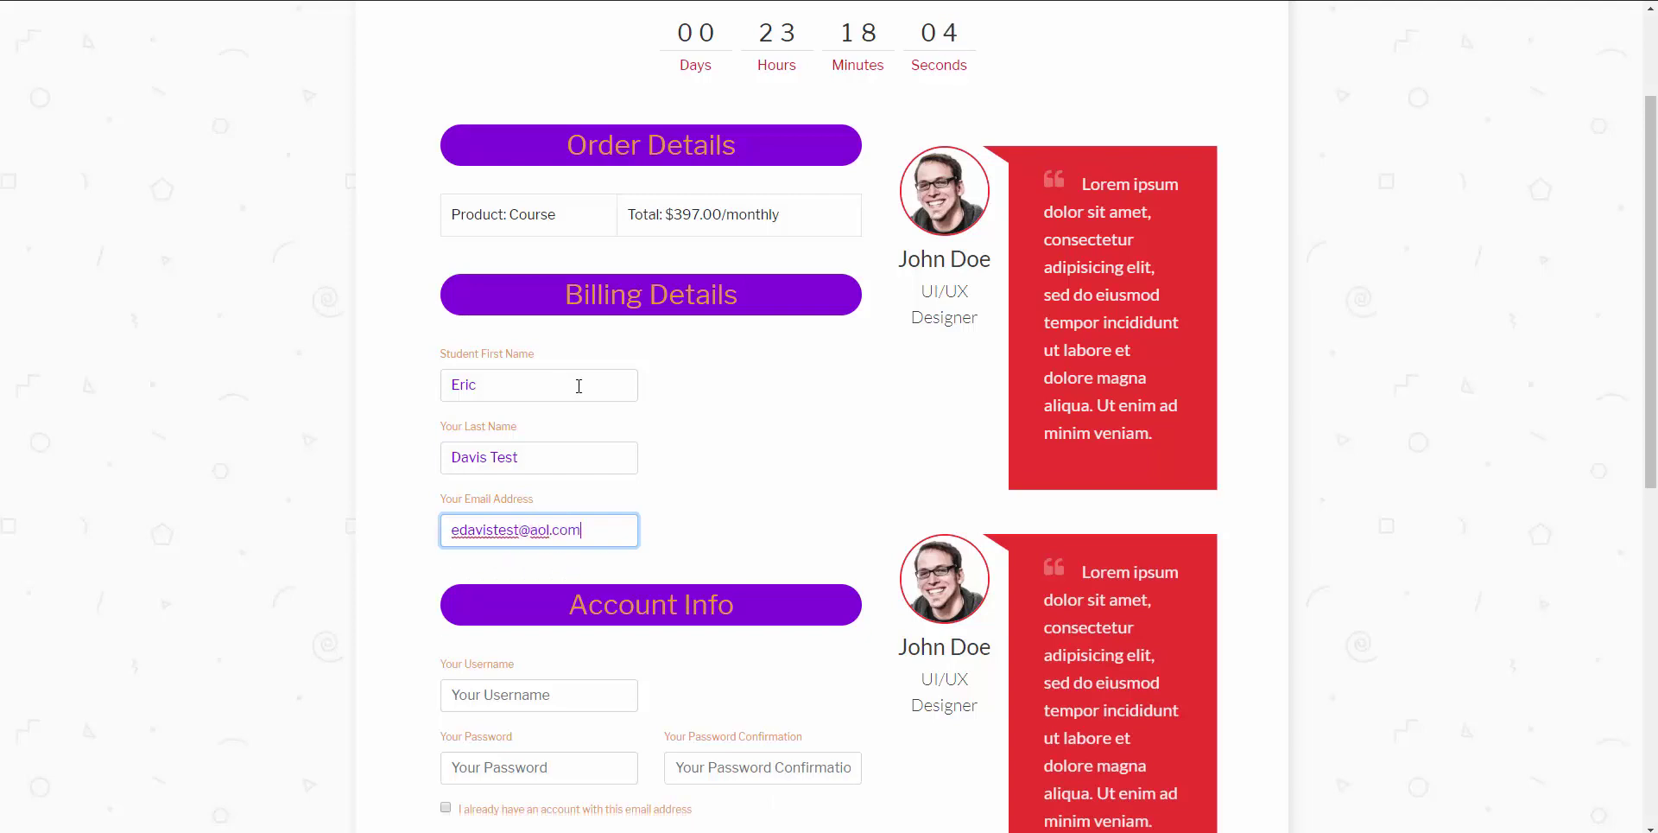
Step: Enter an account username and the same password in both password fields
scroll(562, 447, "down", 2)
left_click(493, 512)
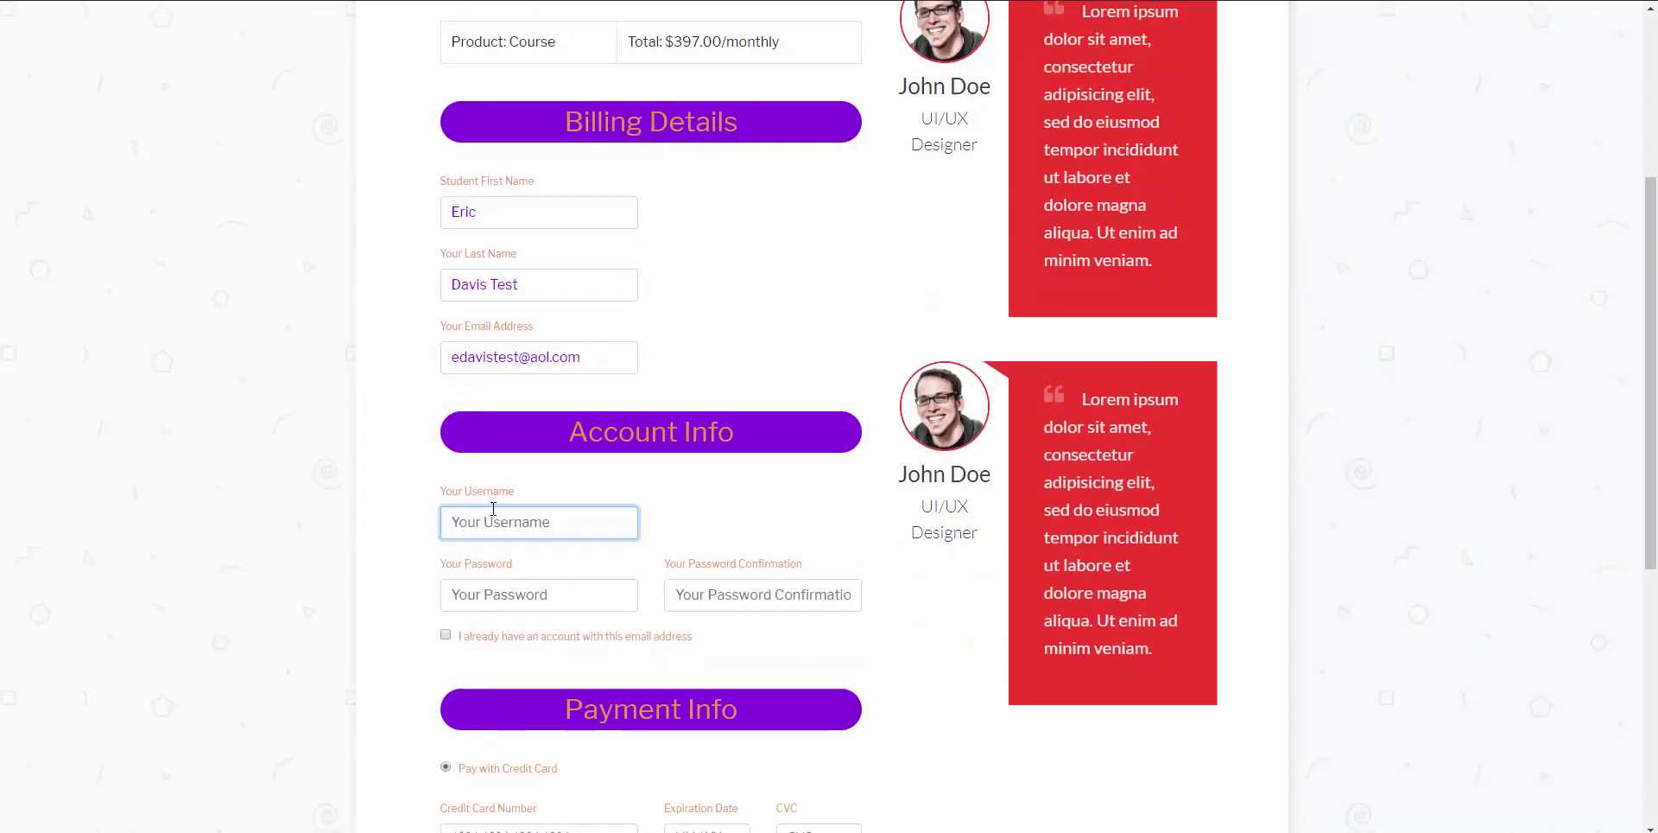
type("test123")
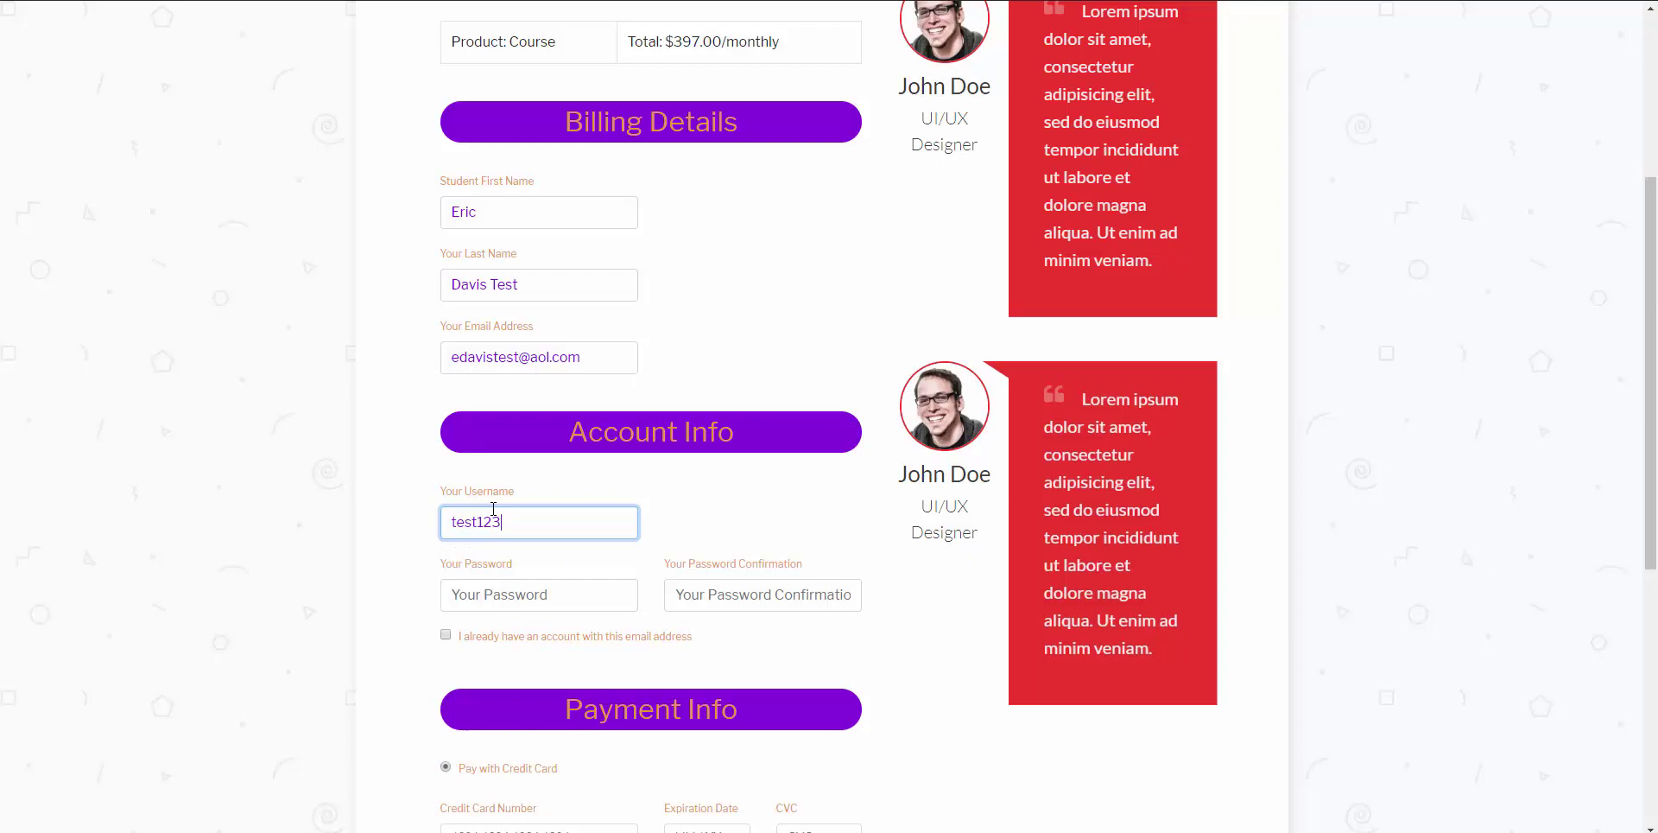
key("Tab")
type("test1234")
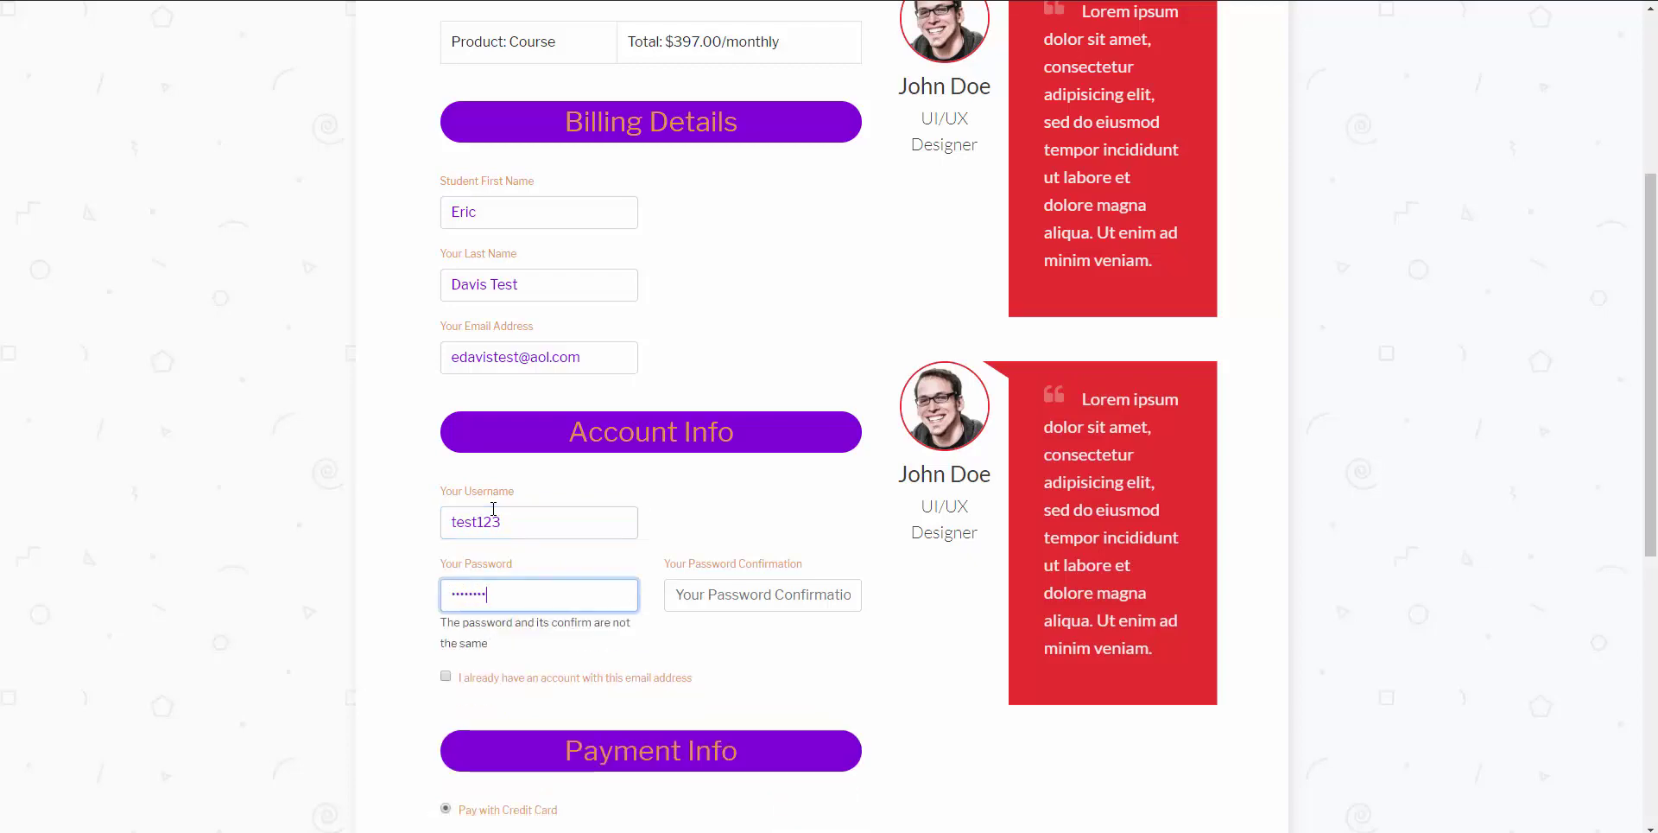
key("Tab")
type("test12")
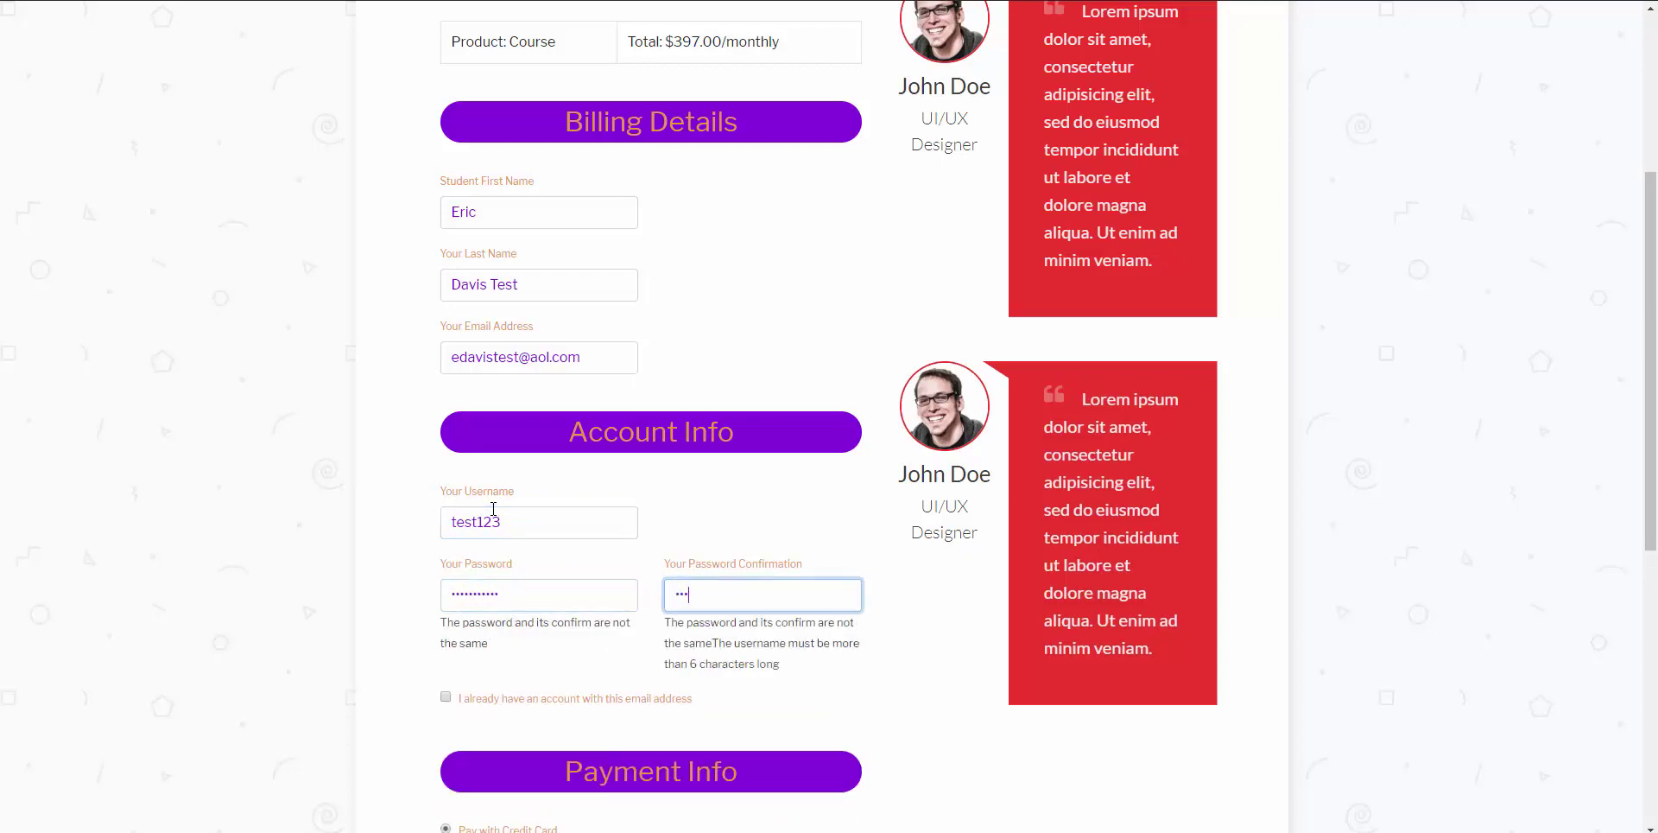
type("34")
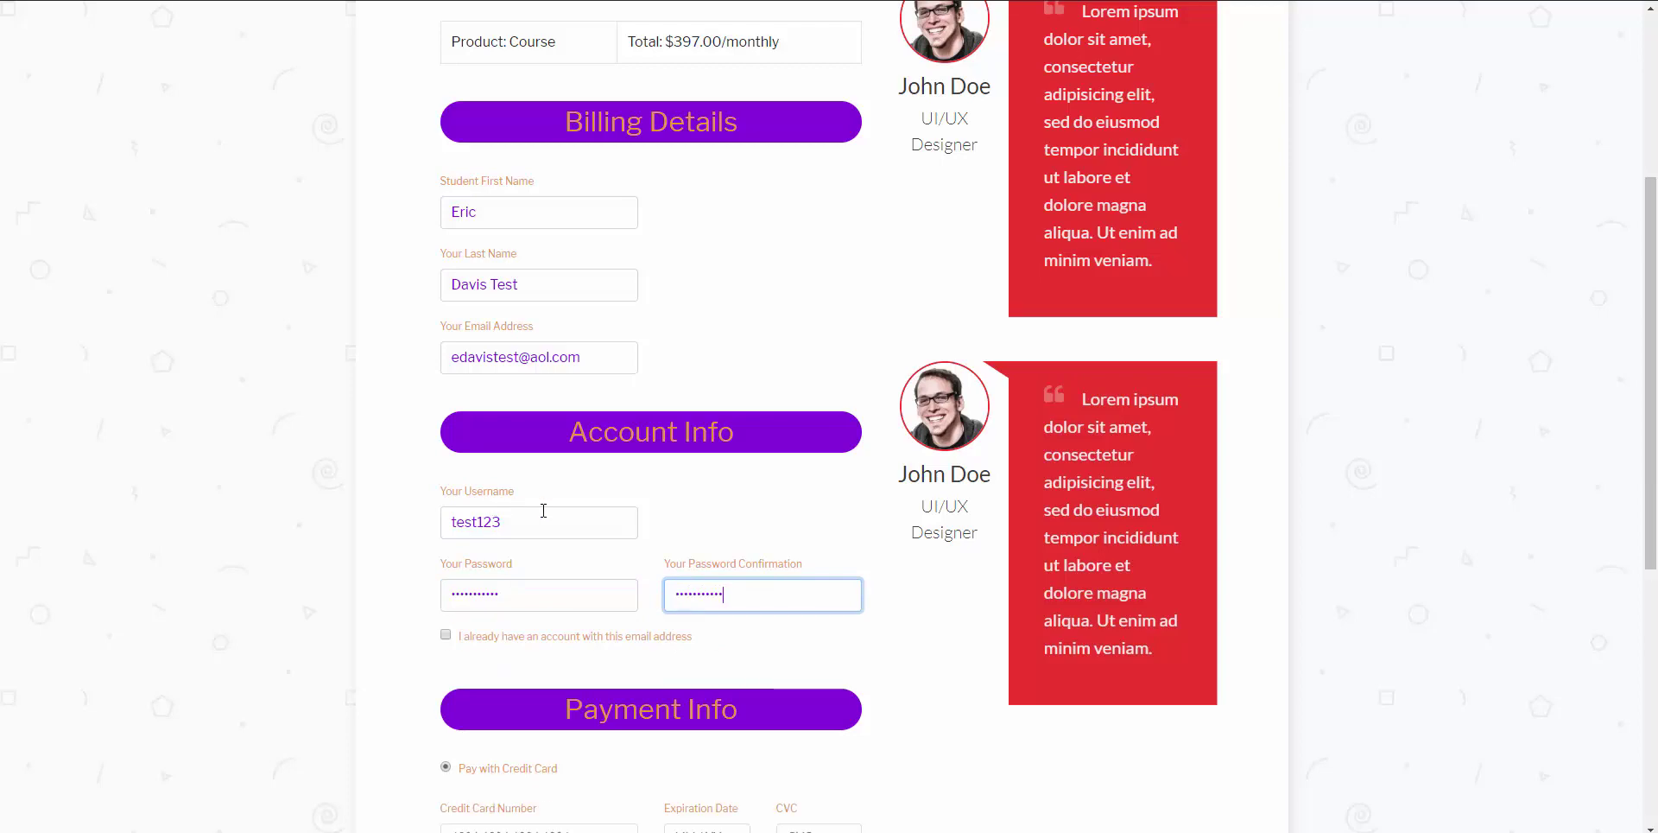
scroll(544, 510, "down", 3)
scroll(512, 458, "down", 3)
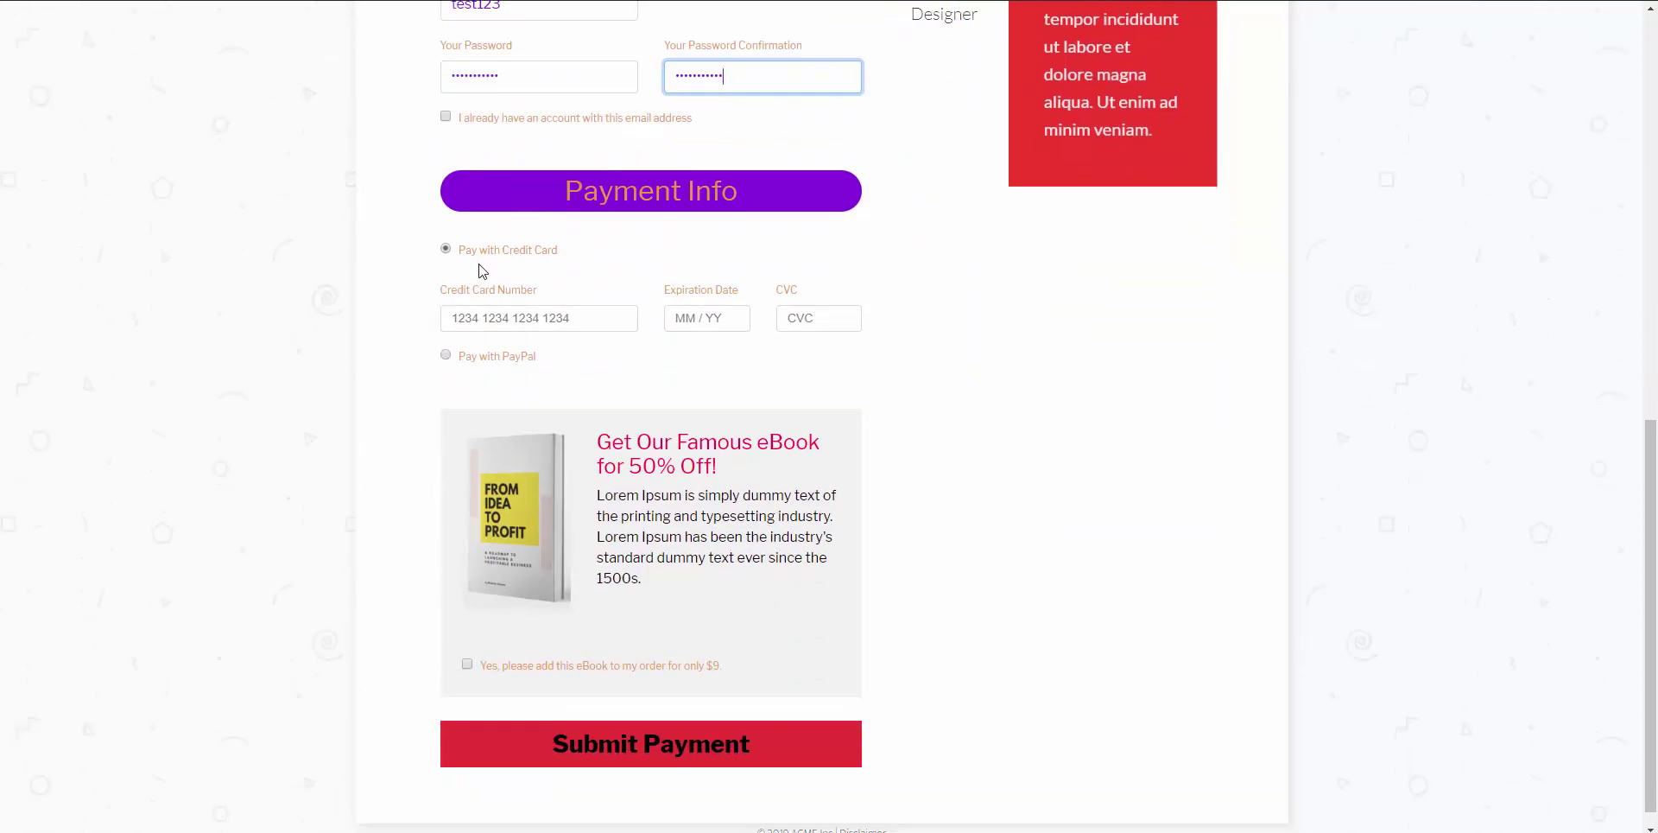
Step: Pay for the $397/month Course by credit card with the test card, skipping the eBook
left_click(445, 355)
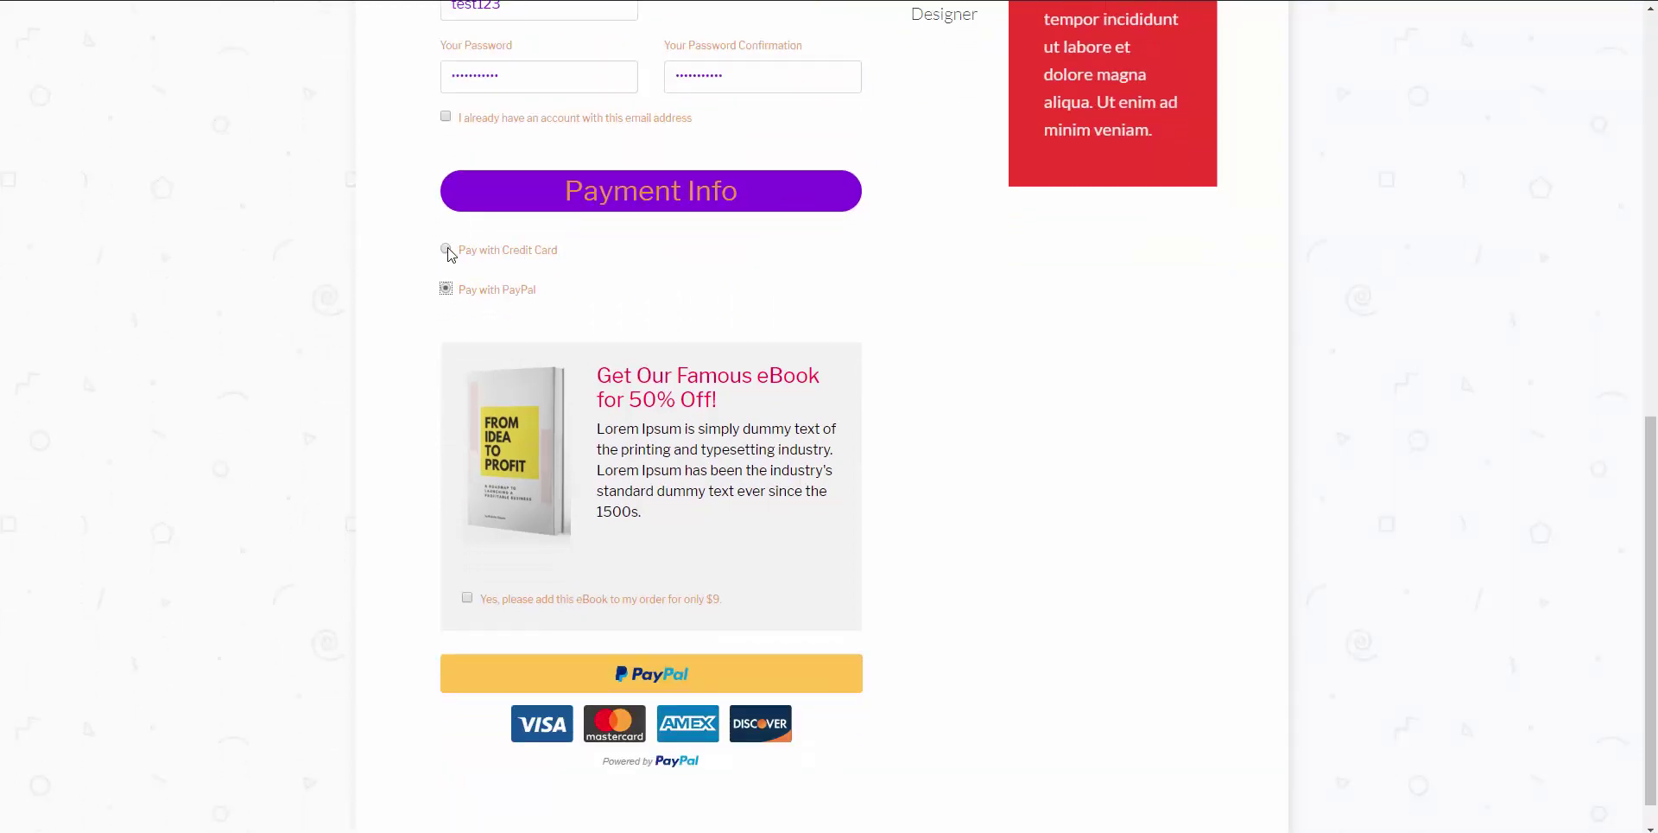
left_click(445, 250)
scroll(561, 432, "down", 1)
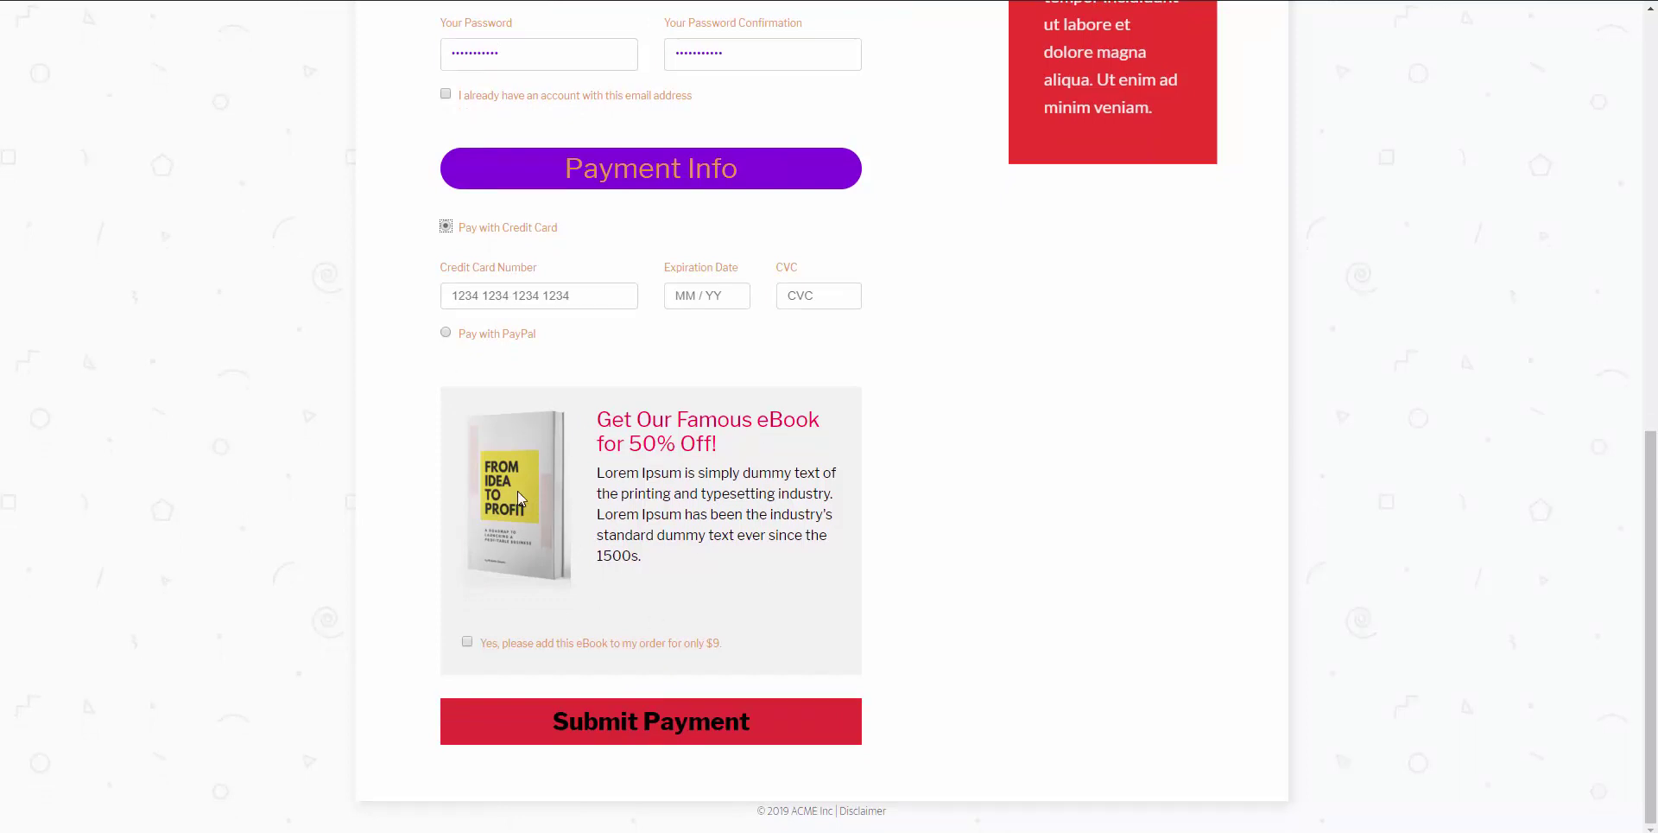
left_click(516, 298)
type("424")
type("02 / 21")
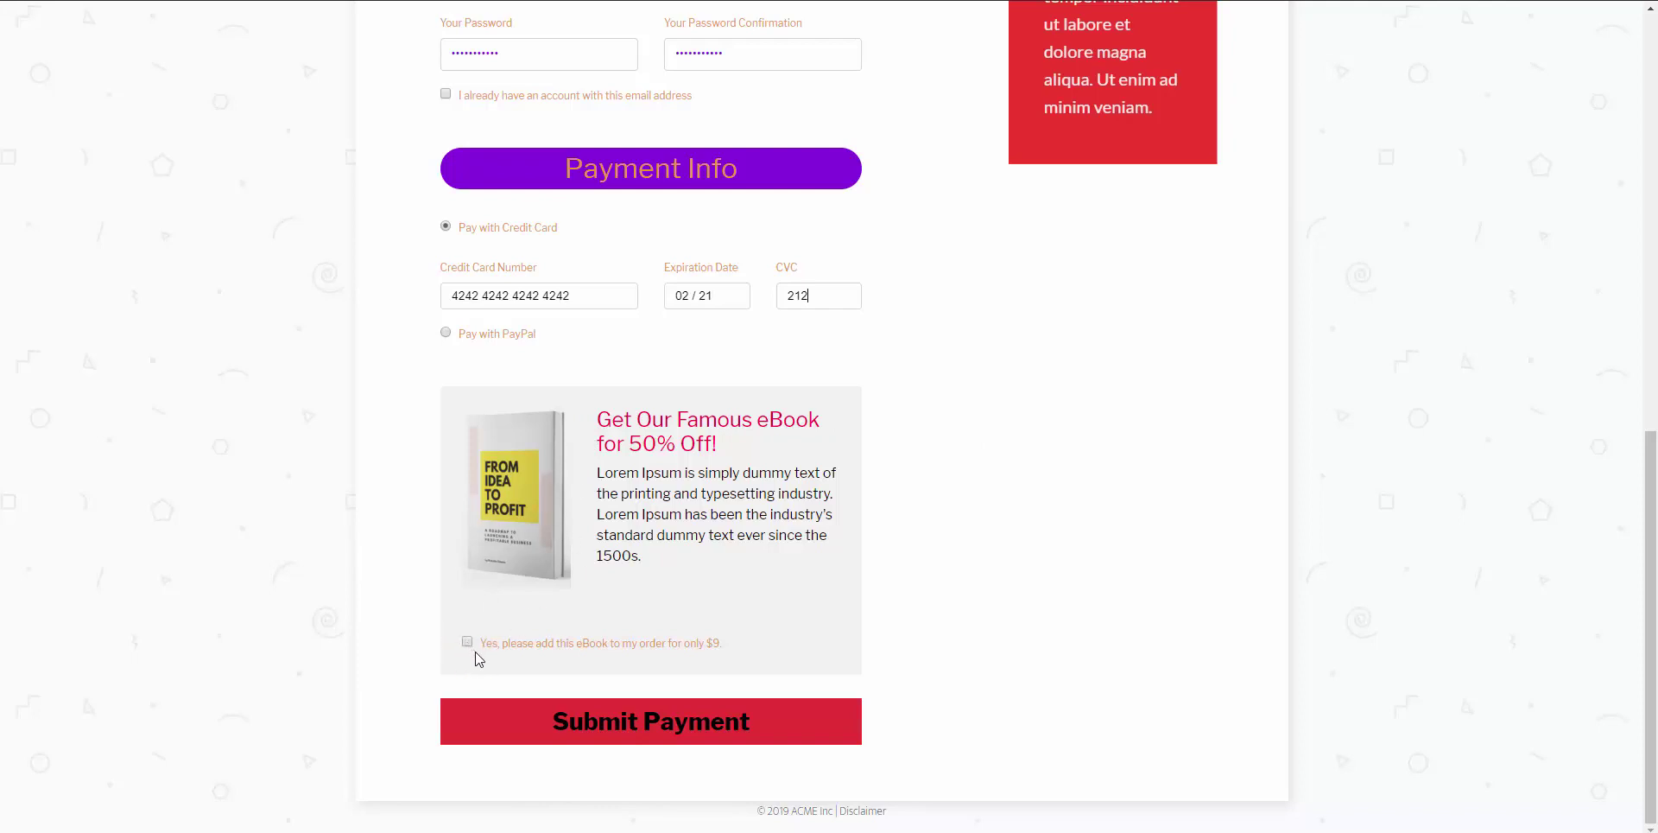
left_click(645, 741)
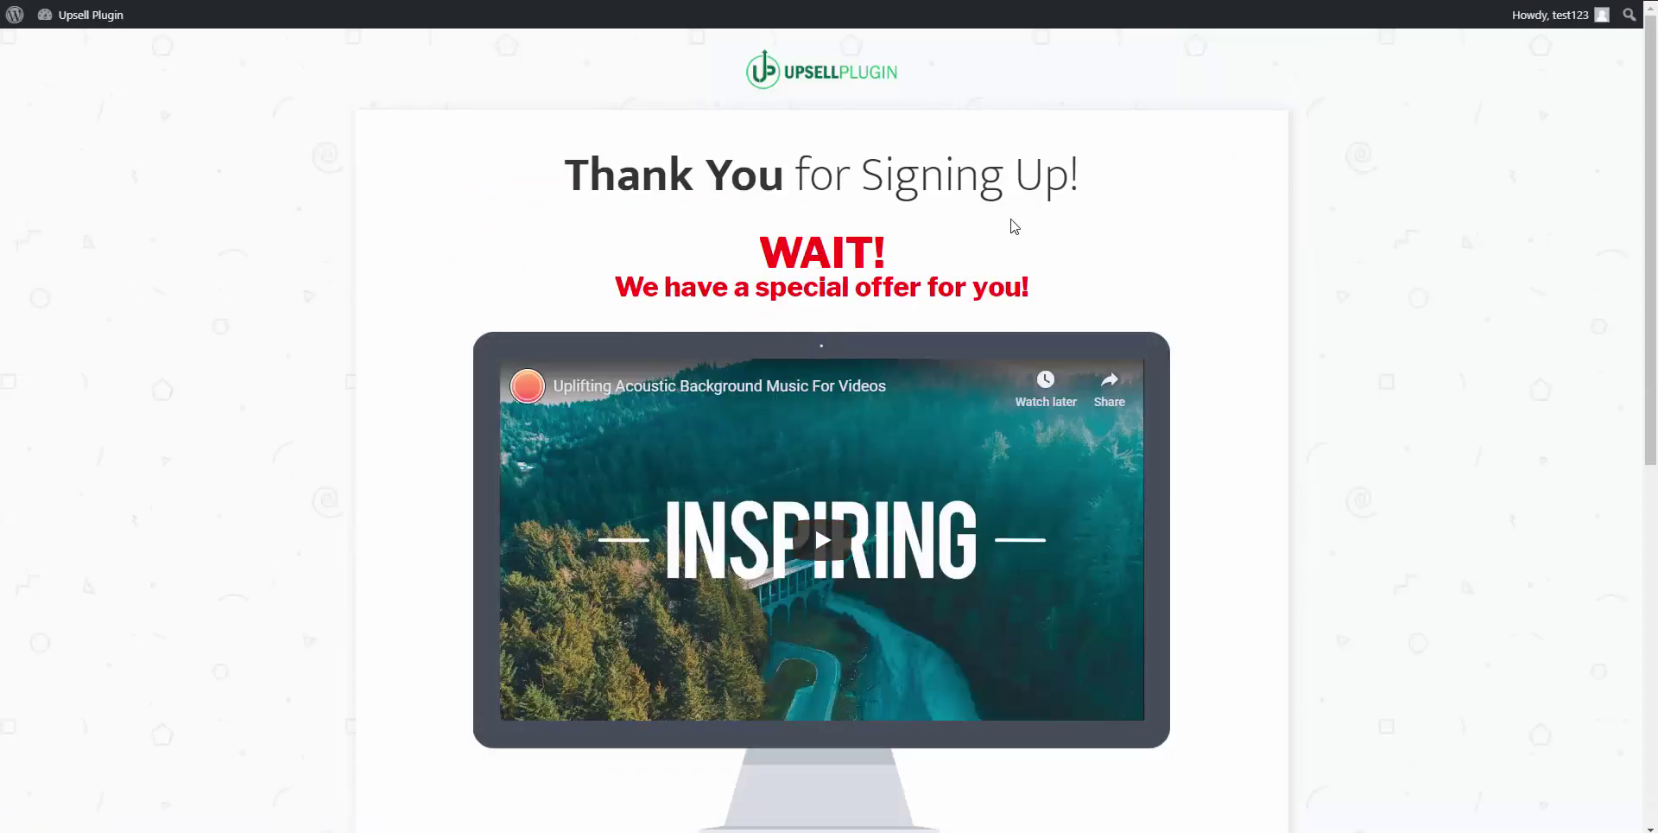
Step: Decline the $199 special offer and add the $49 Mini-Coaching Program to the order
scroll(717, 562, "down", 5)
scroll(830, 259, "up", 5)
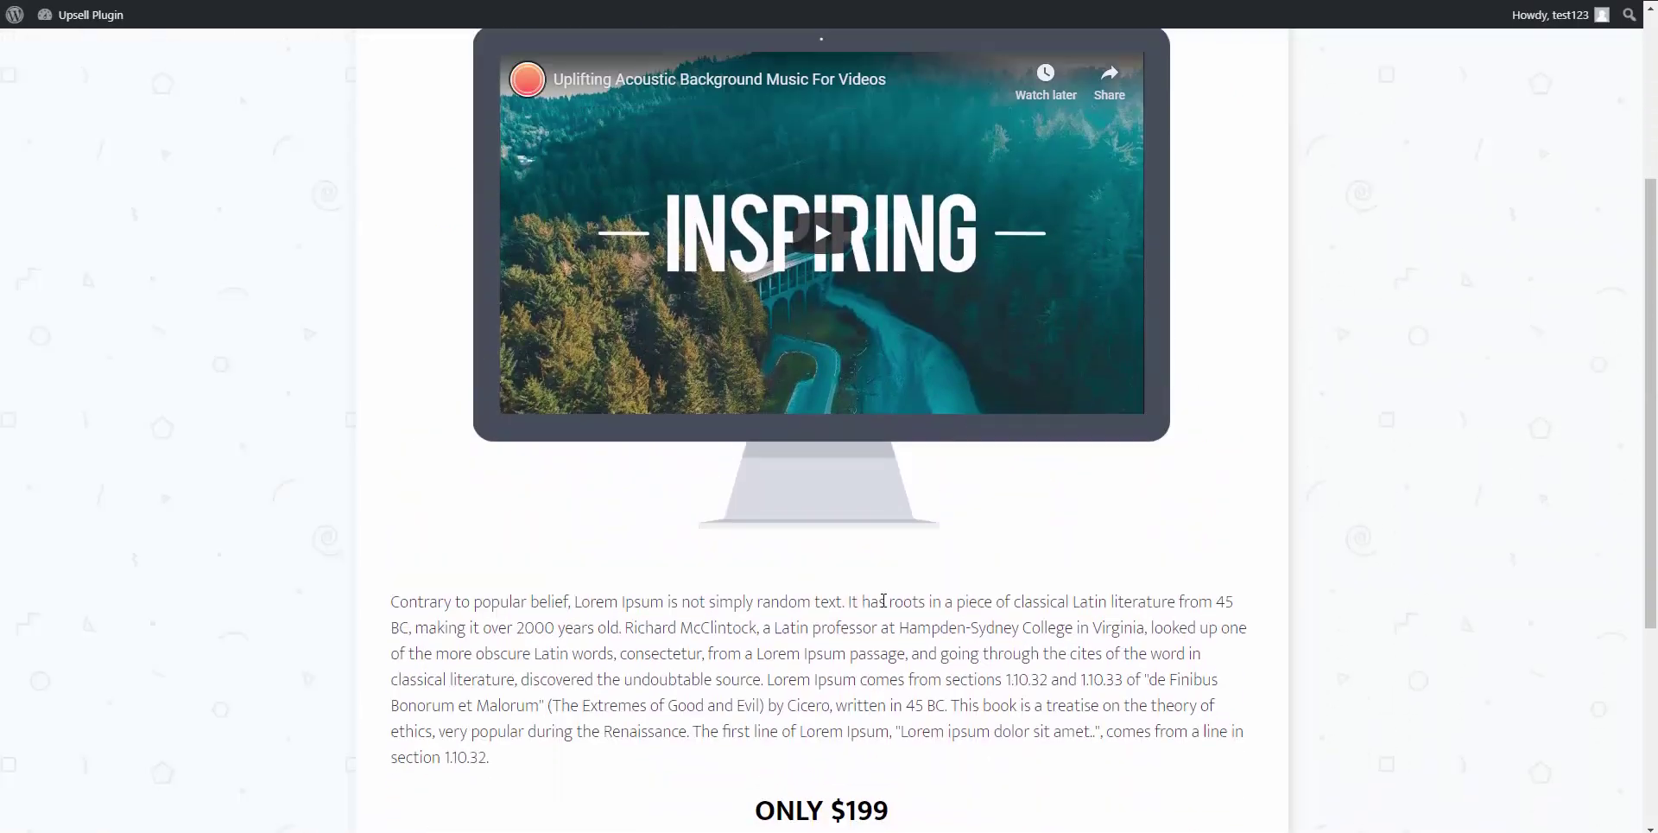
scroll(838, 452, "down", 5)
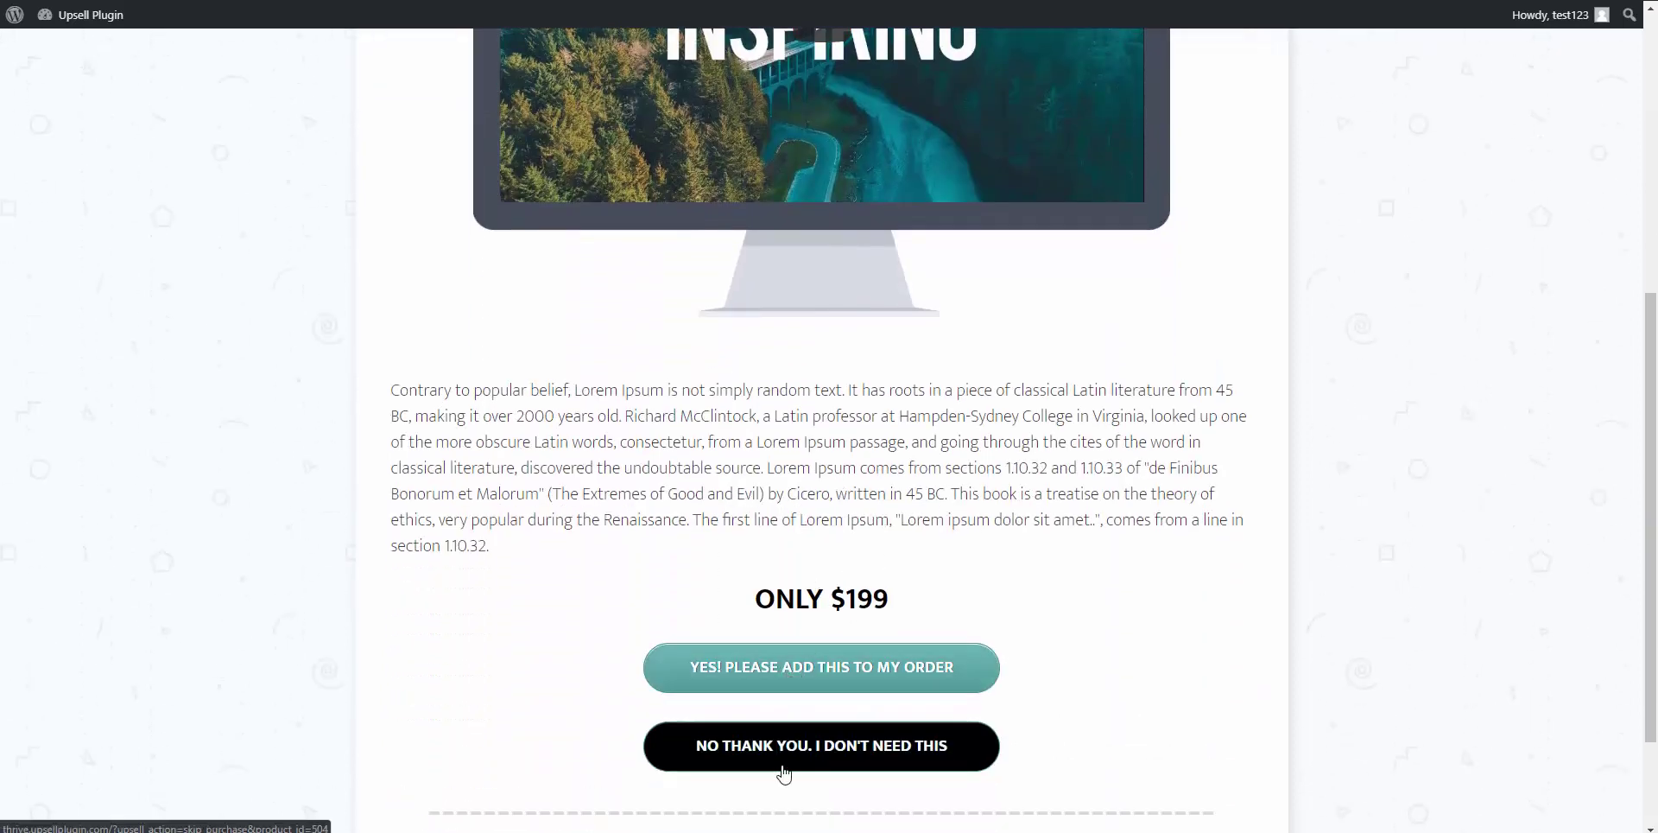
scroll(844, 659, "down", 1)
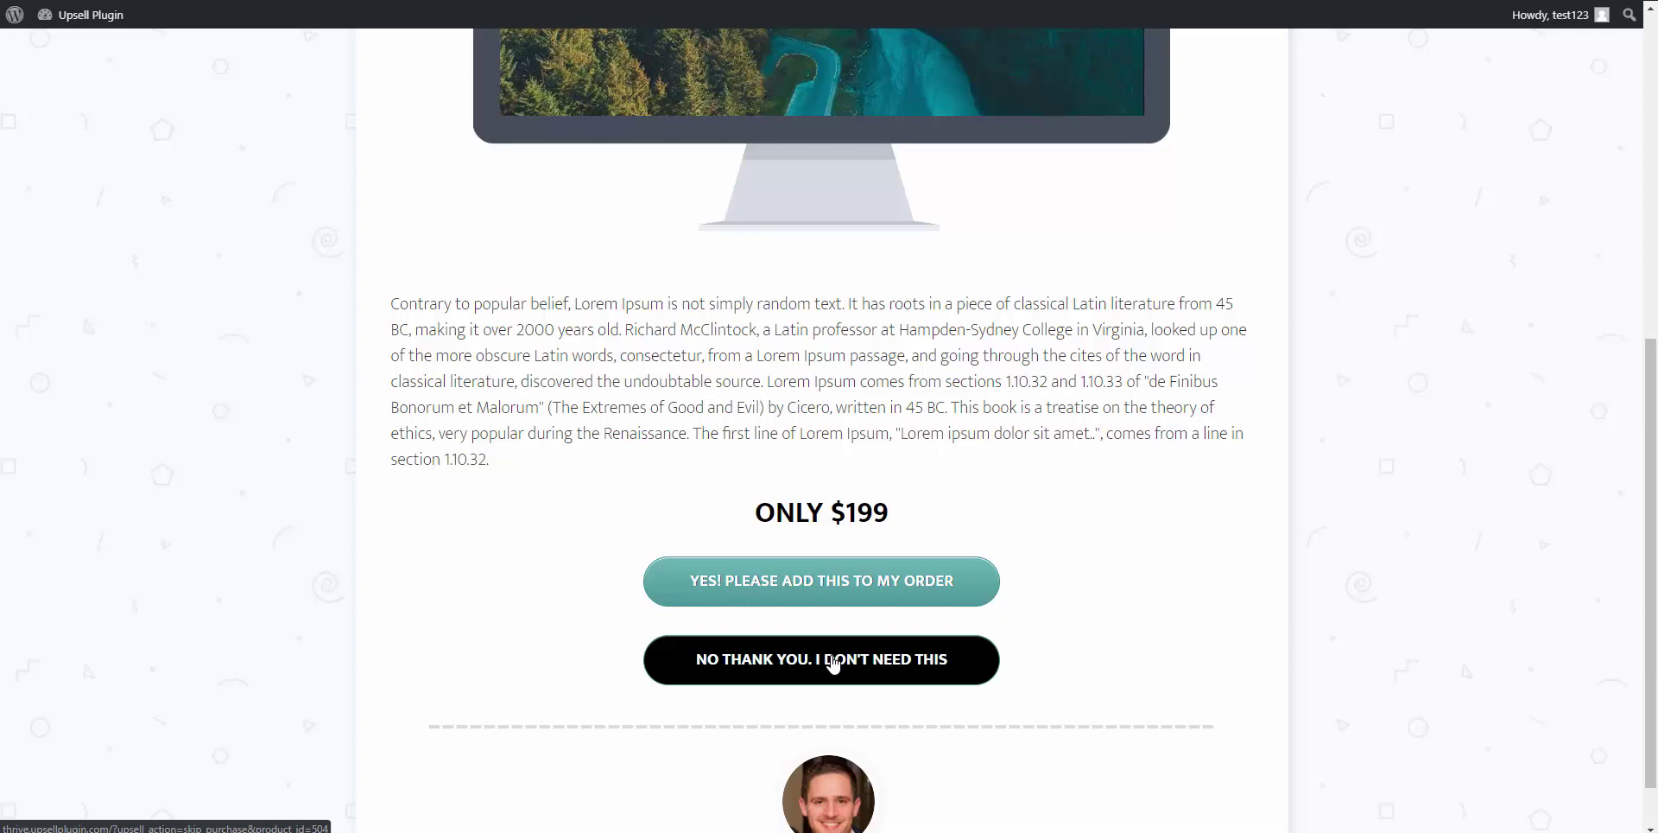
left_click(834, 664)
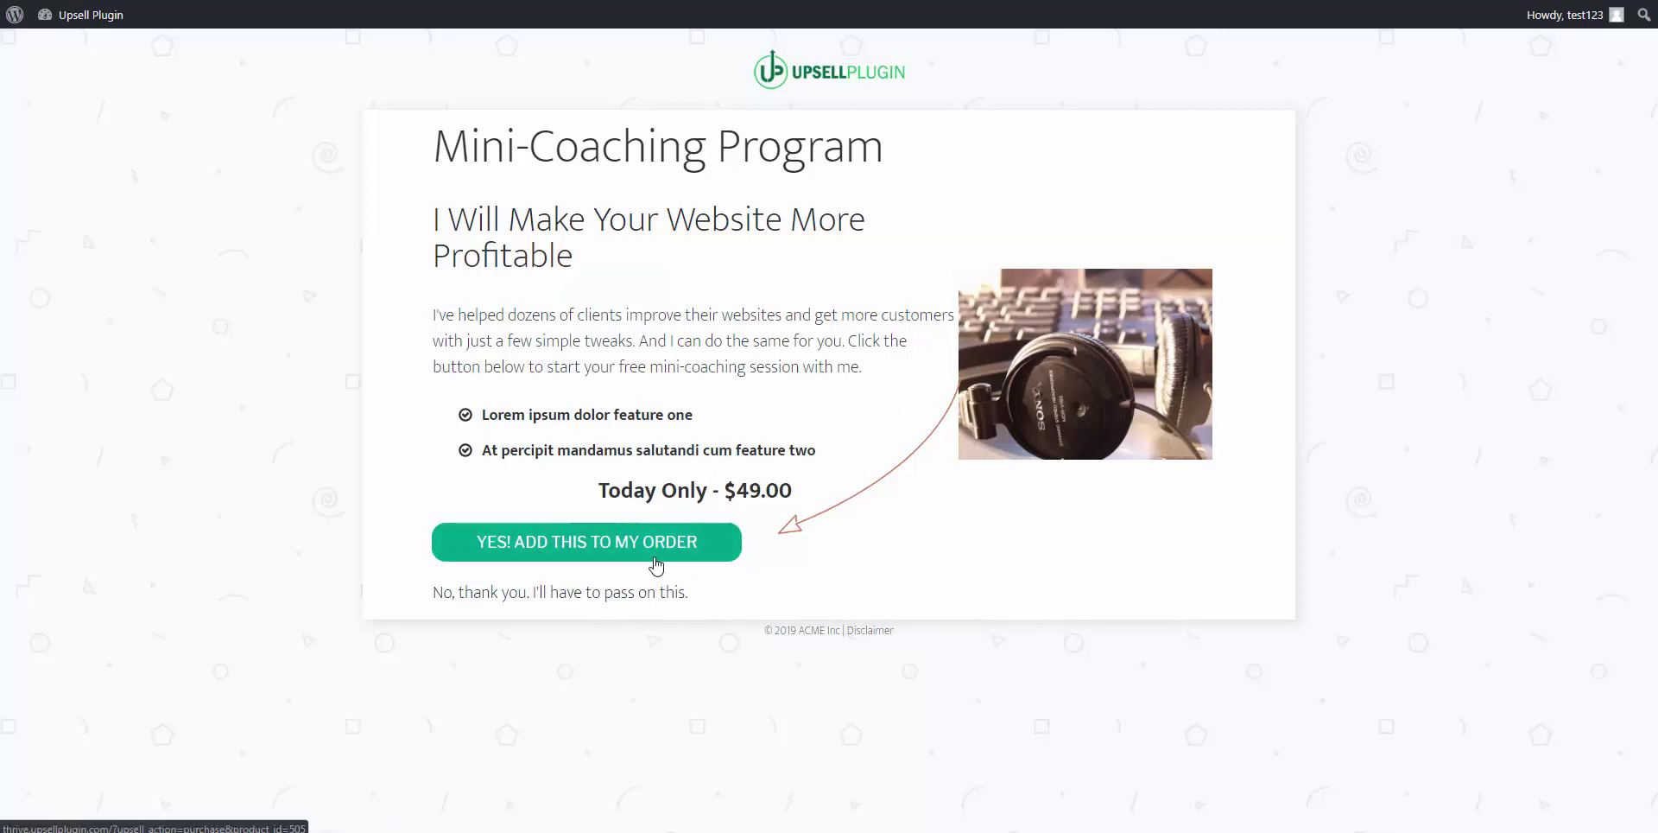
left_click(562, 560)
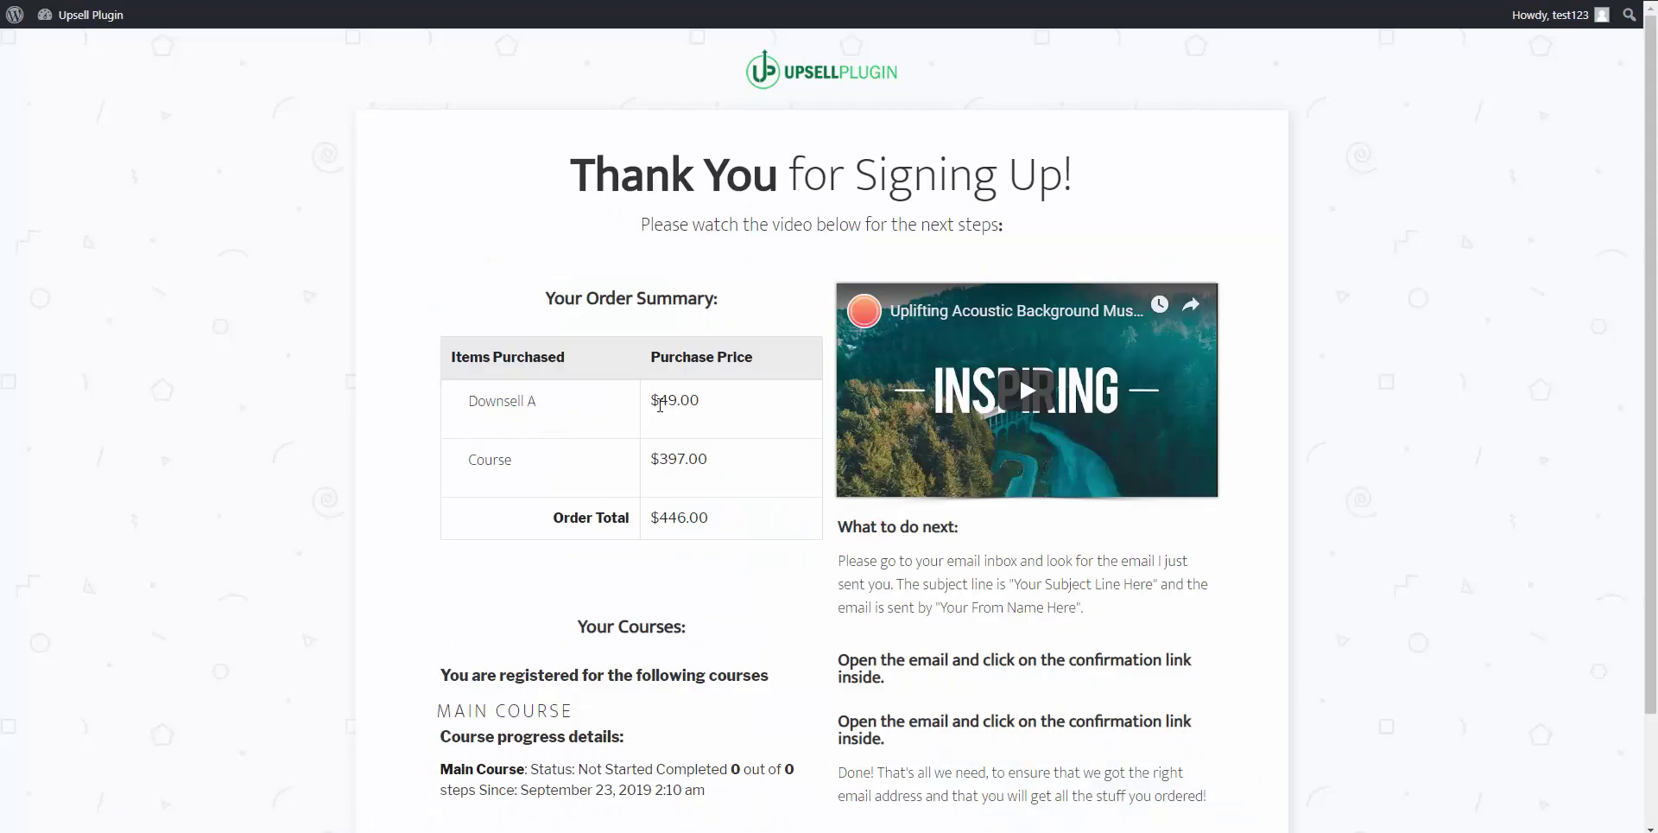
Step: Highlight the Course line and its $397.00 price in the order summary
left_click_drag(656, 402, 703, 396)
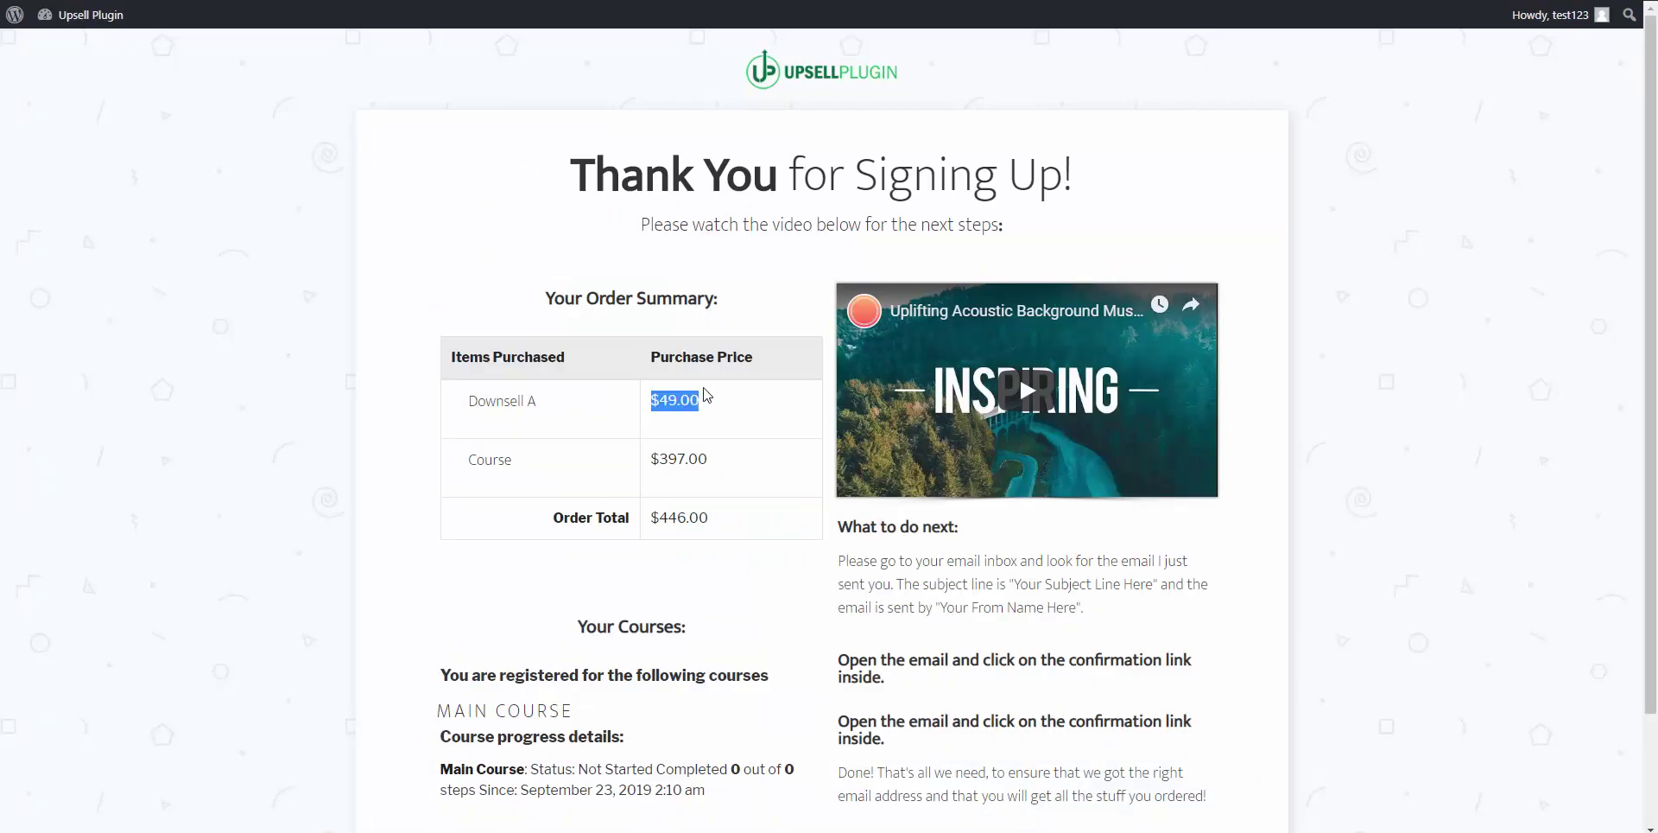
triple_click(563, 473)
left_click(637, 471)
left_click_drag(651, 458, 725, 452)
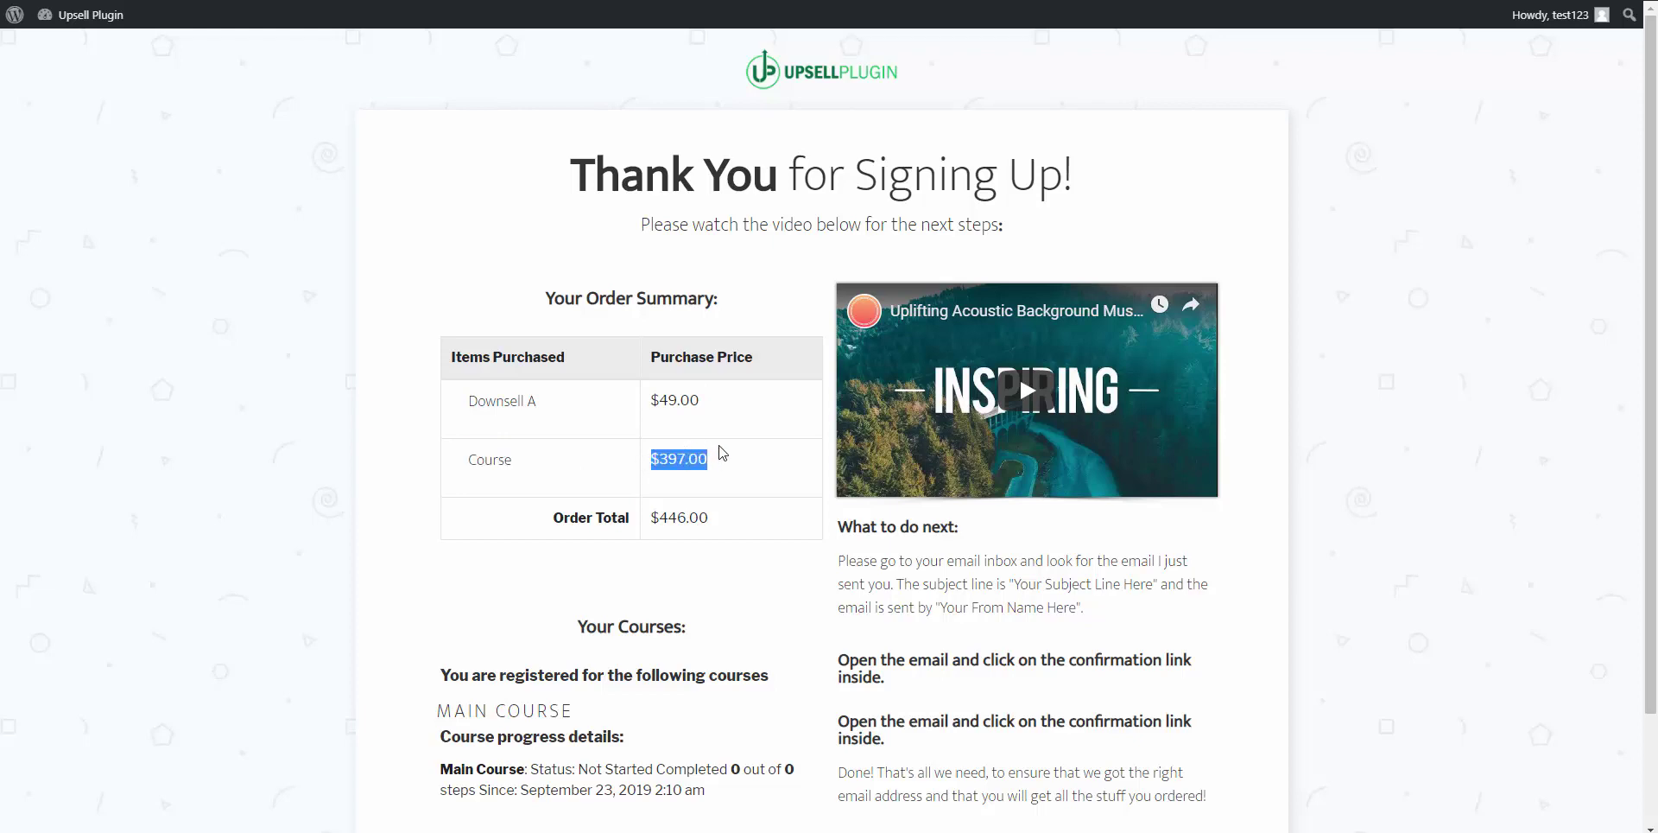
left_click(726, 464)
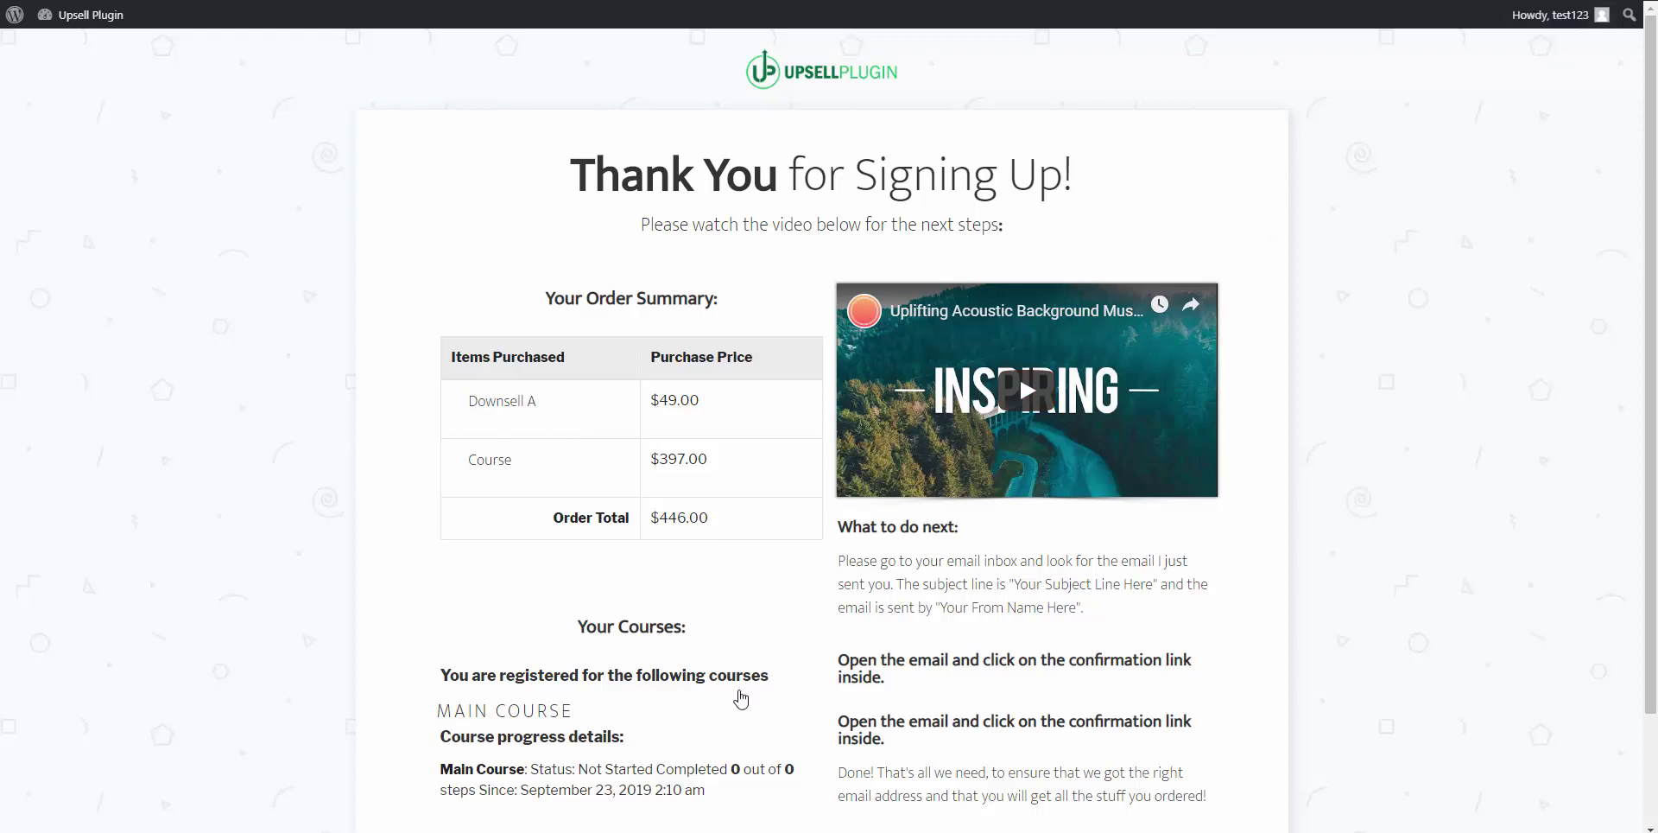
Step: Scroll over the order summary, then close the thank-you page to return to the admin
scroll(741, 700, "down", 2)
scroll(659, 518, "up", 1)
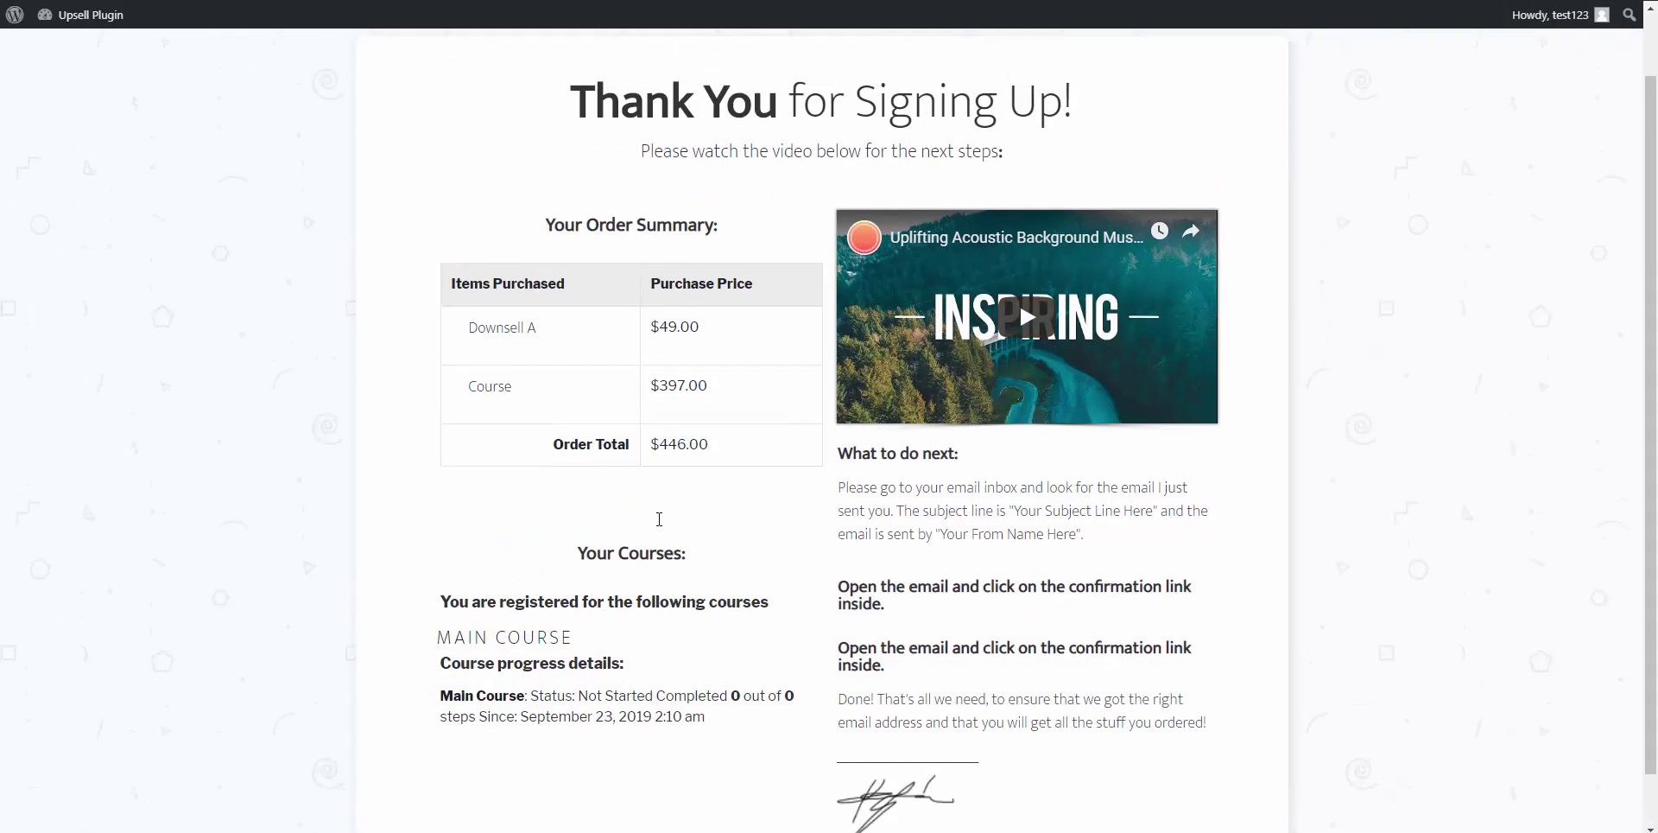
scroll(659, 518, "up", 1)
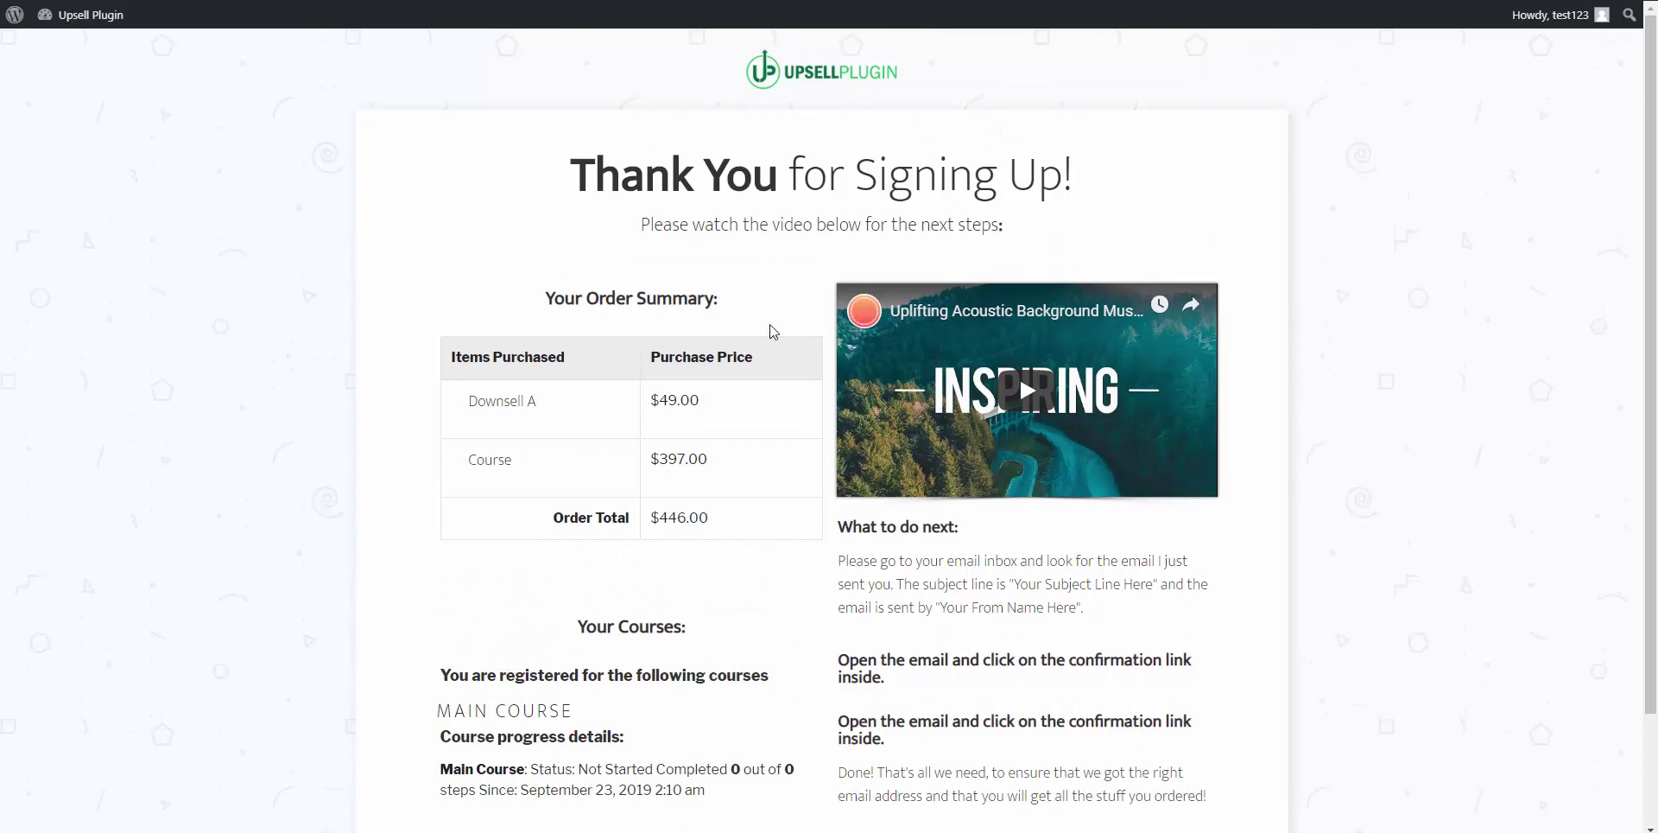
scroll(604, 601, "down", 2)
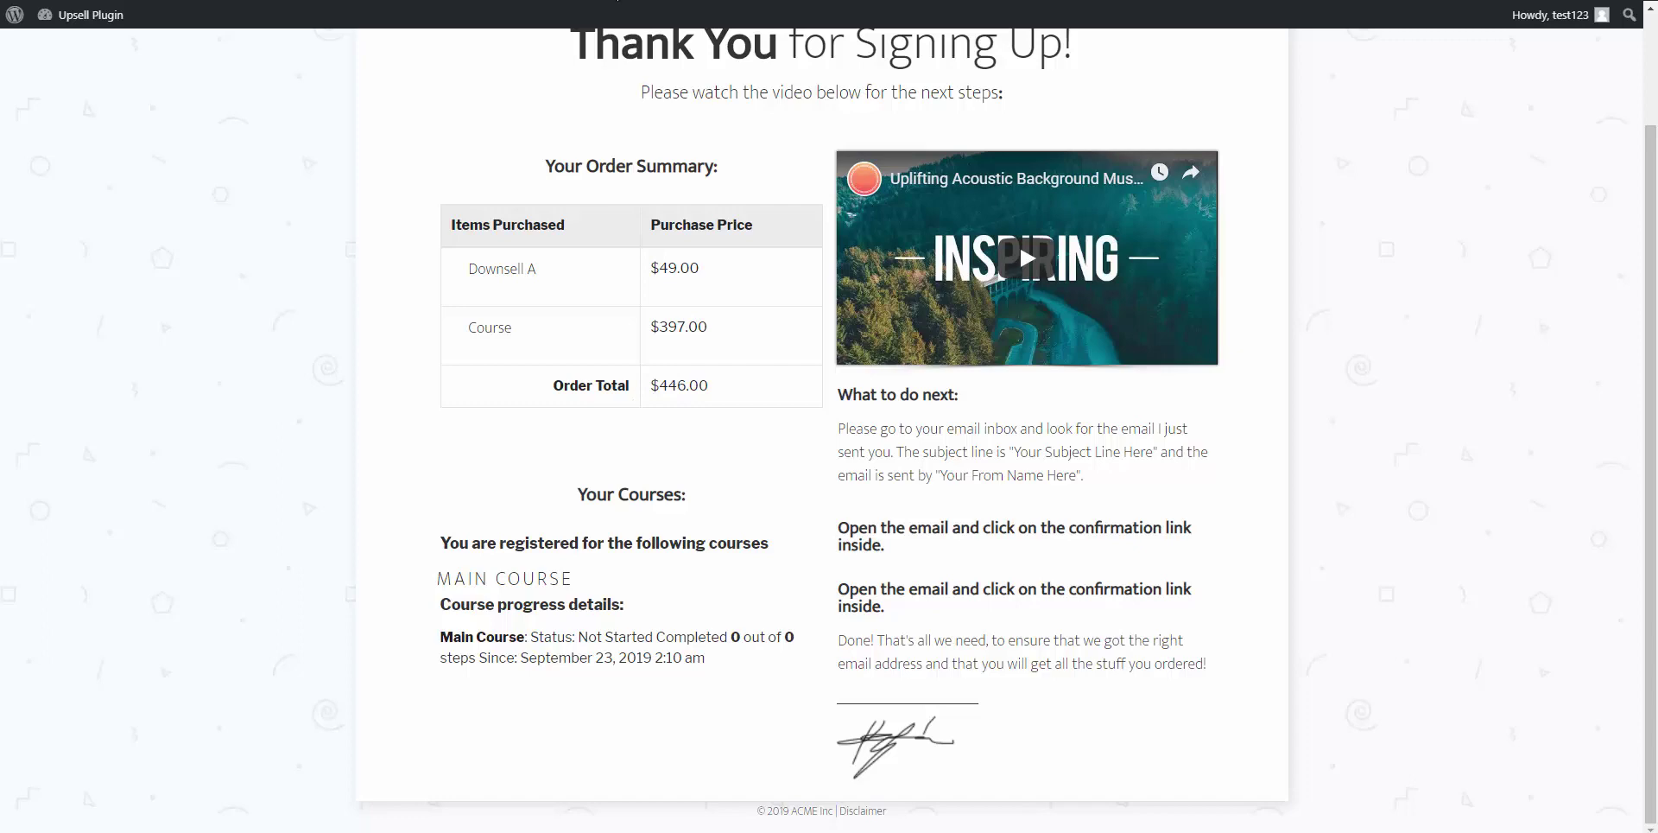
key("ctrl+w")
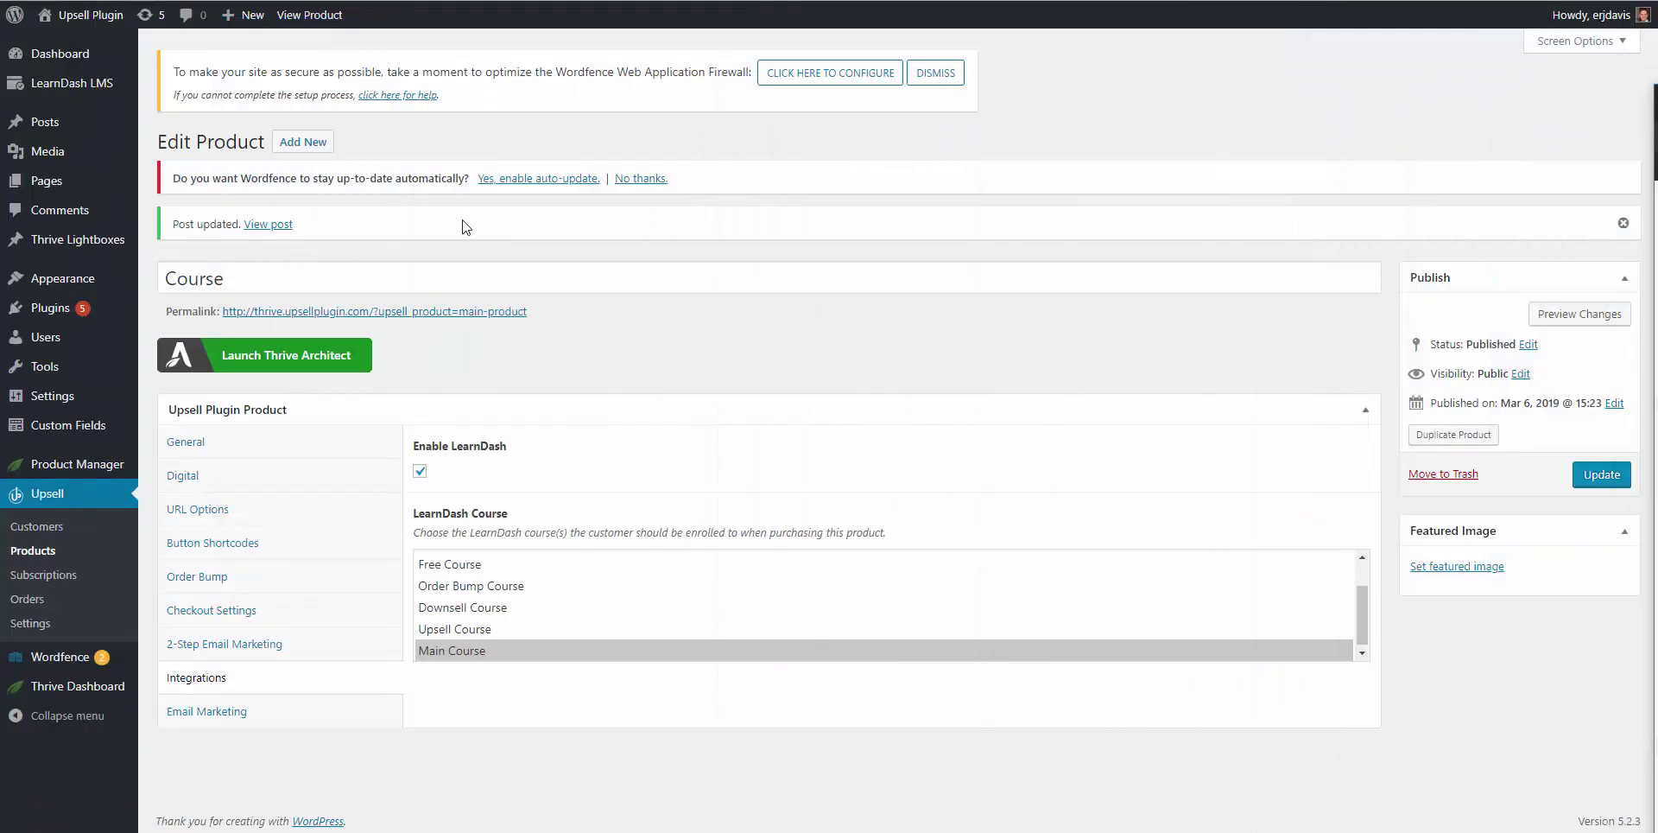
Step: Open All Users and highlight the test customer's Main Course enrollment
mouse_move(50, 338)
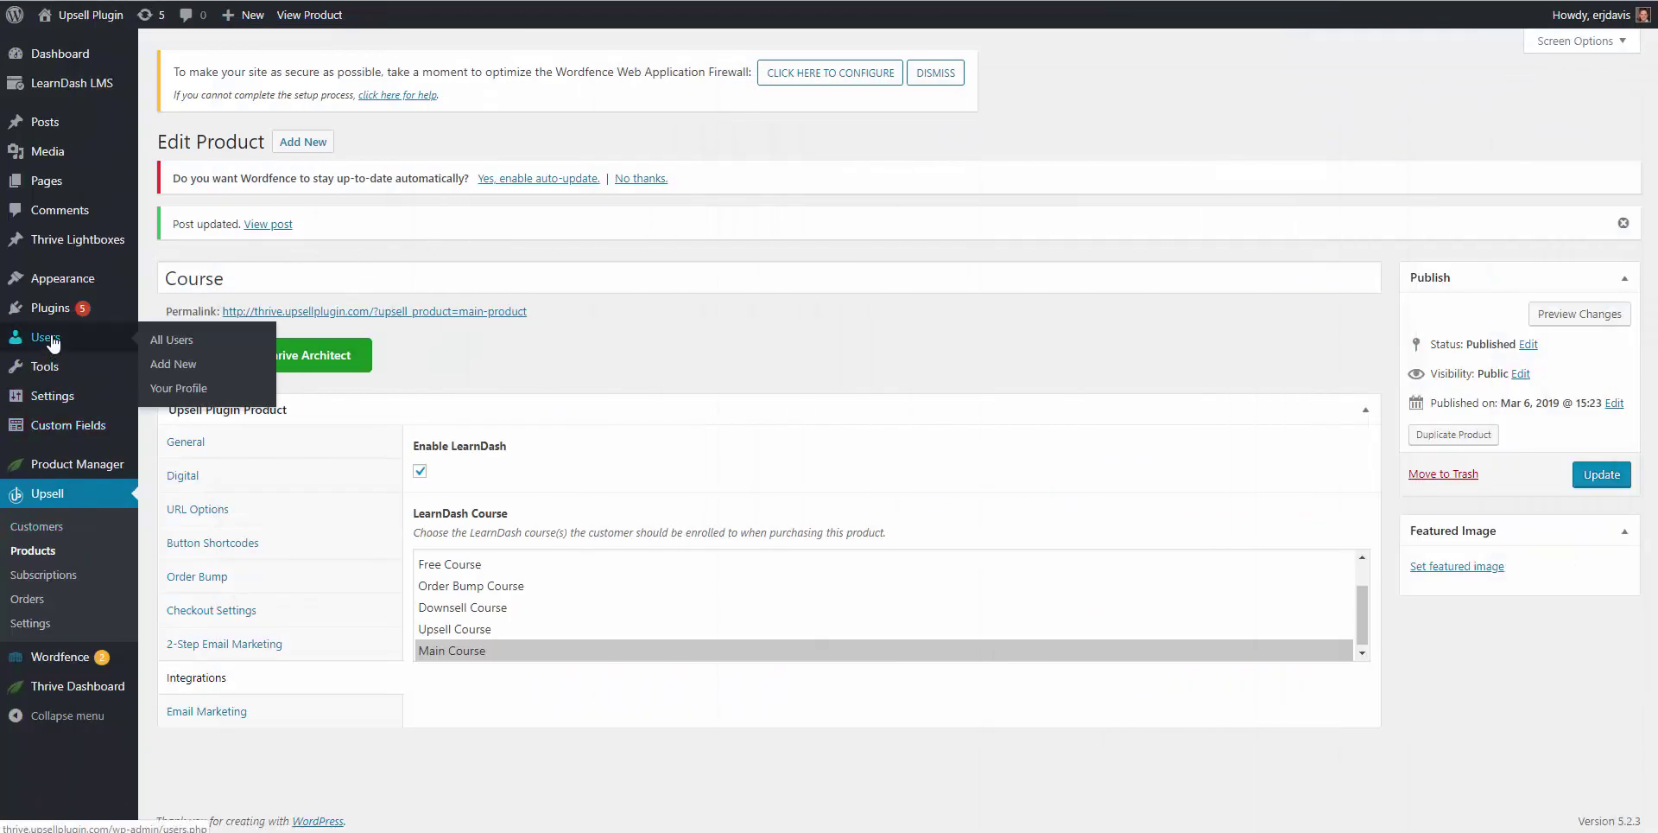
left_click(171, 349)
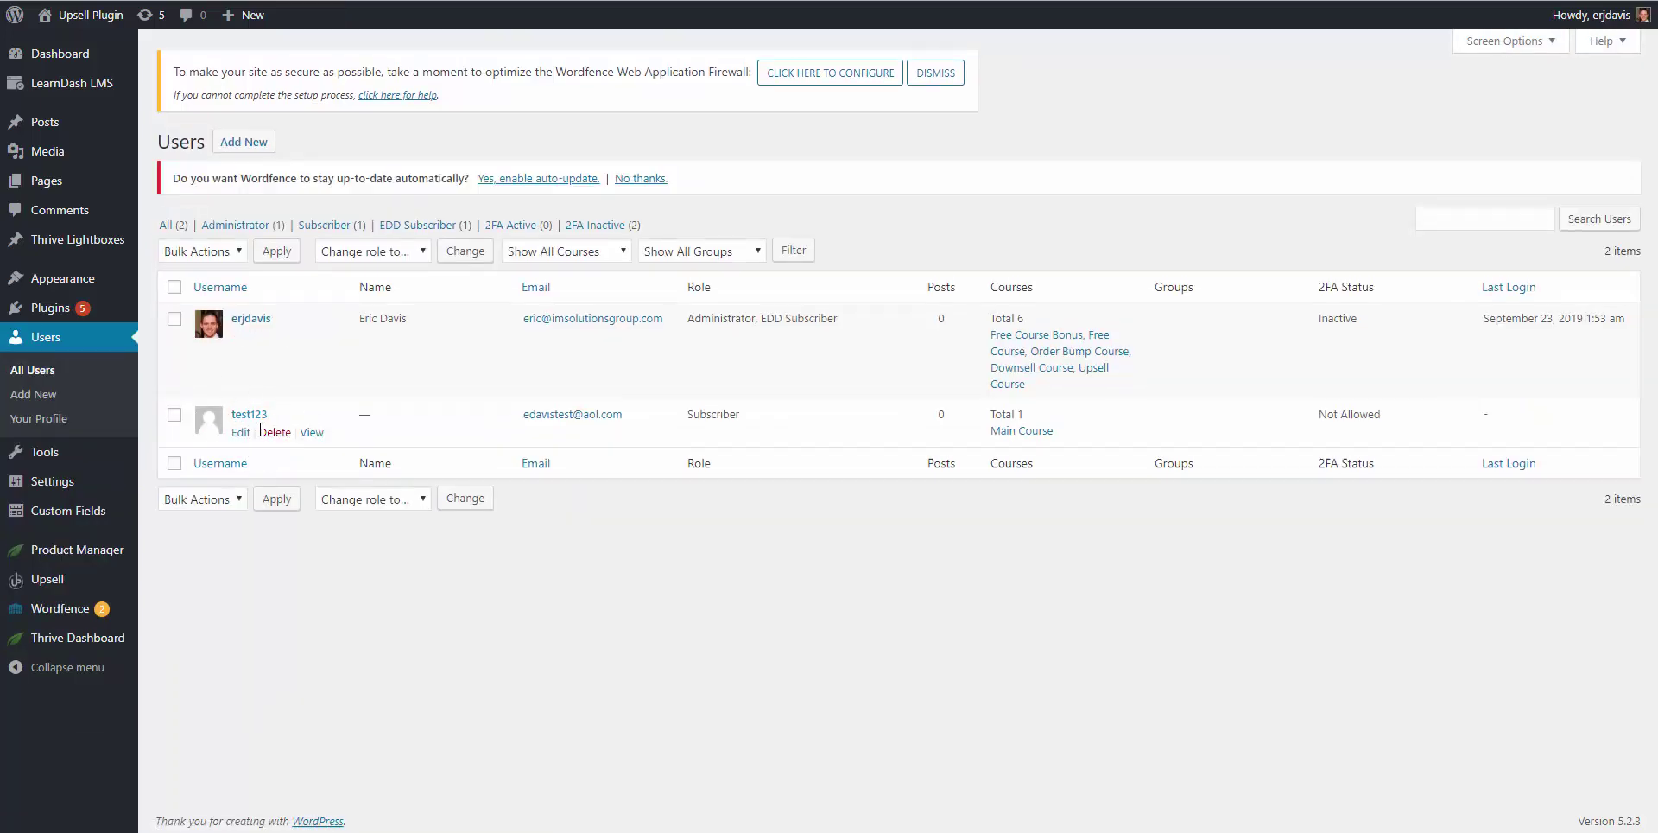
left_click_drag(1070, 433, 1005, 438)
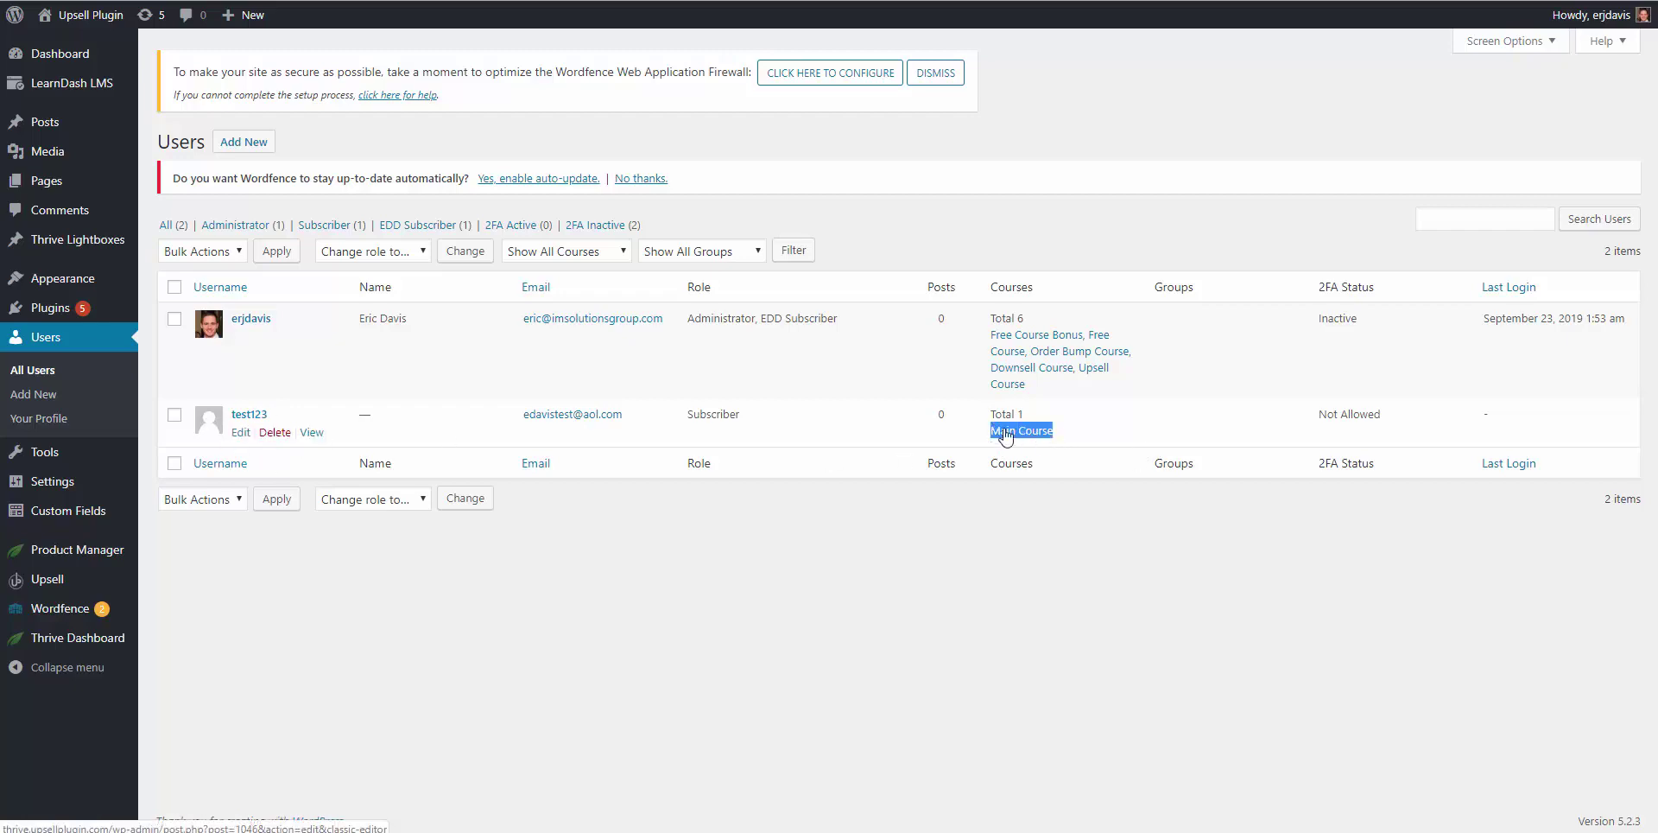
left_click(301, 630)
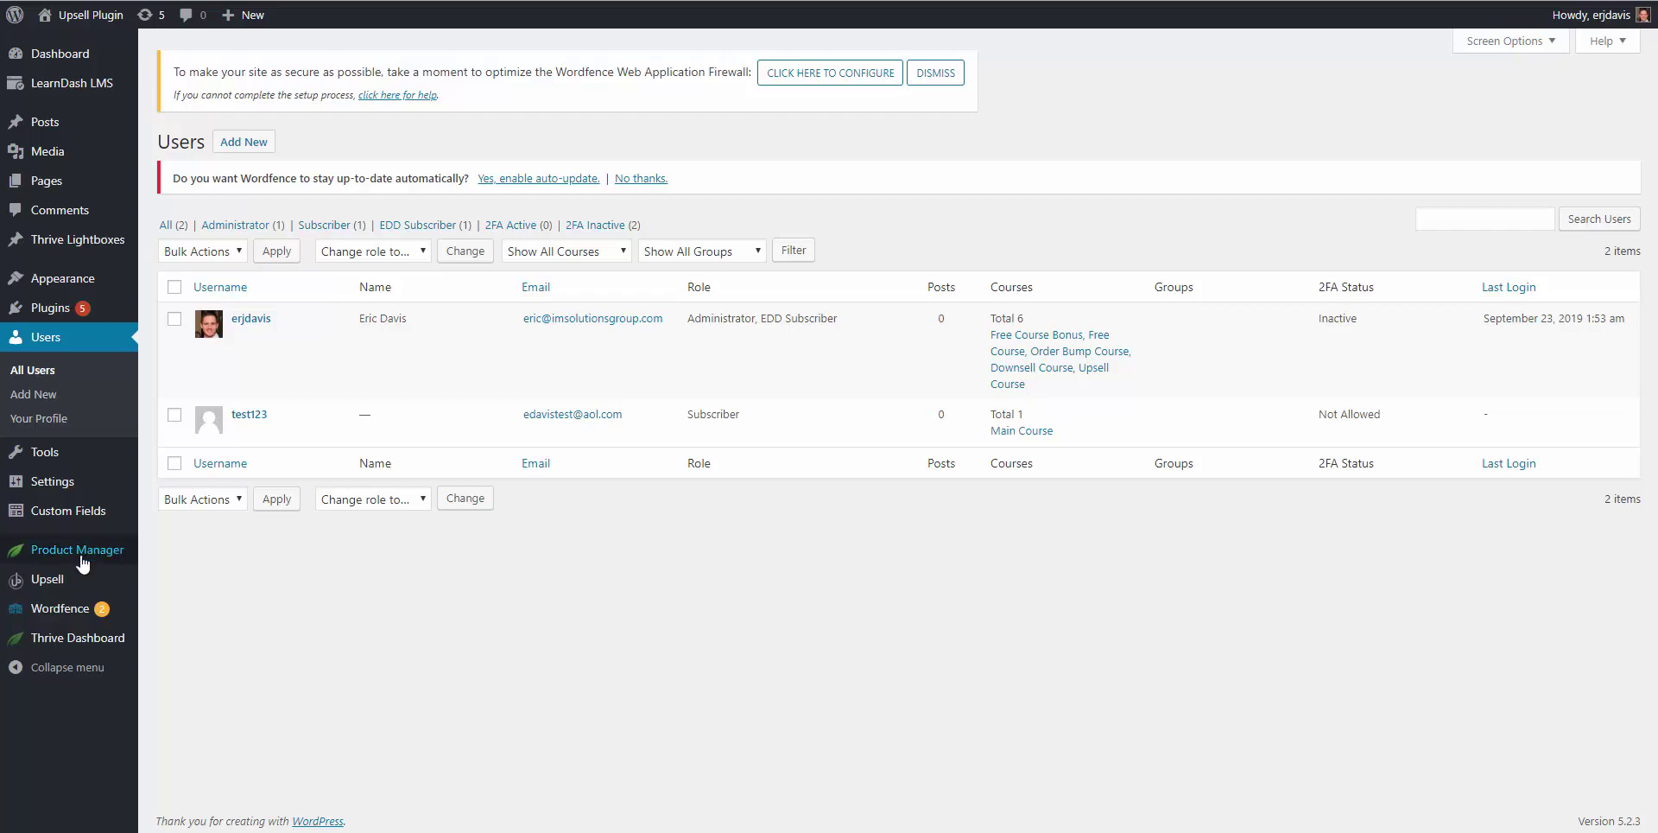
Step: Open the Upsell subscriptions list and the newest Course subscription's details
mouse_move(67, 587)
left_click(185, 634)
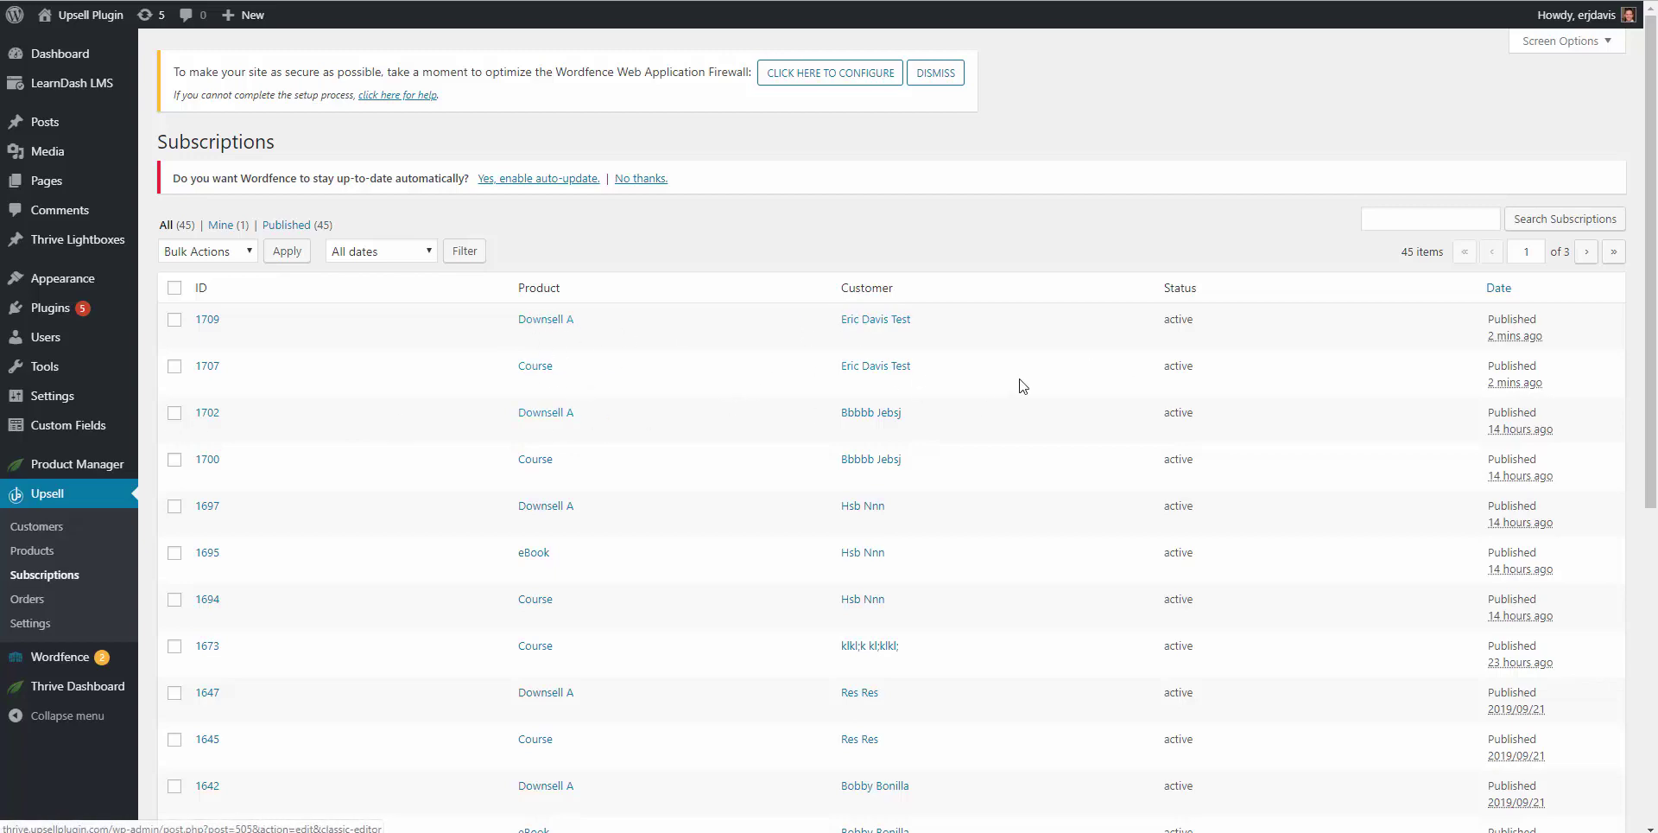
left_click_drag(1525, 380, 267, 378)
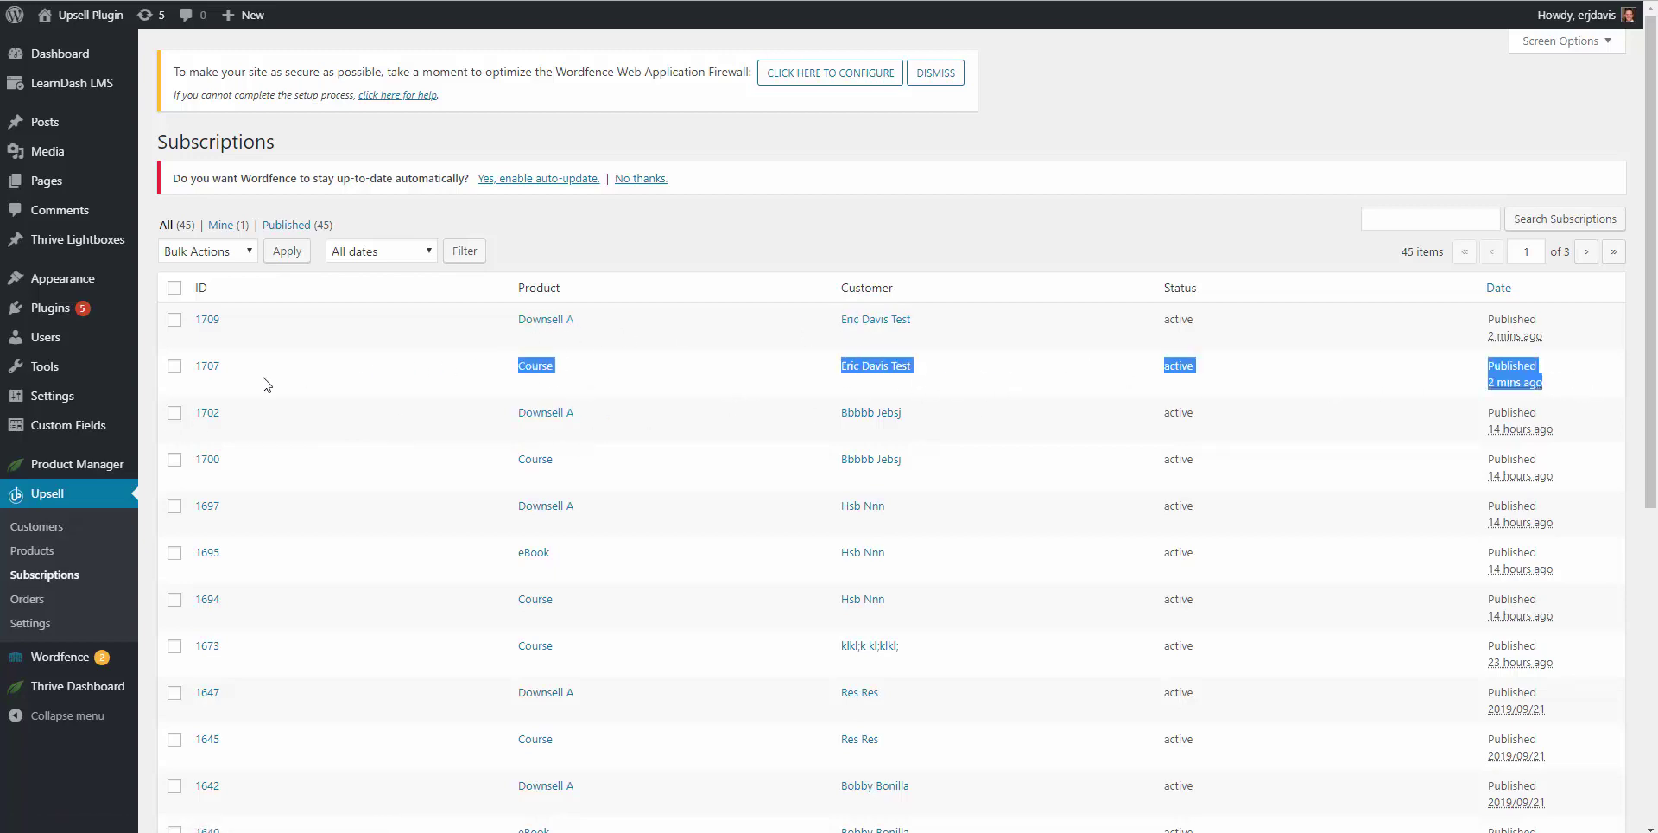
left_click(208, 369)
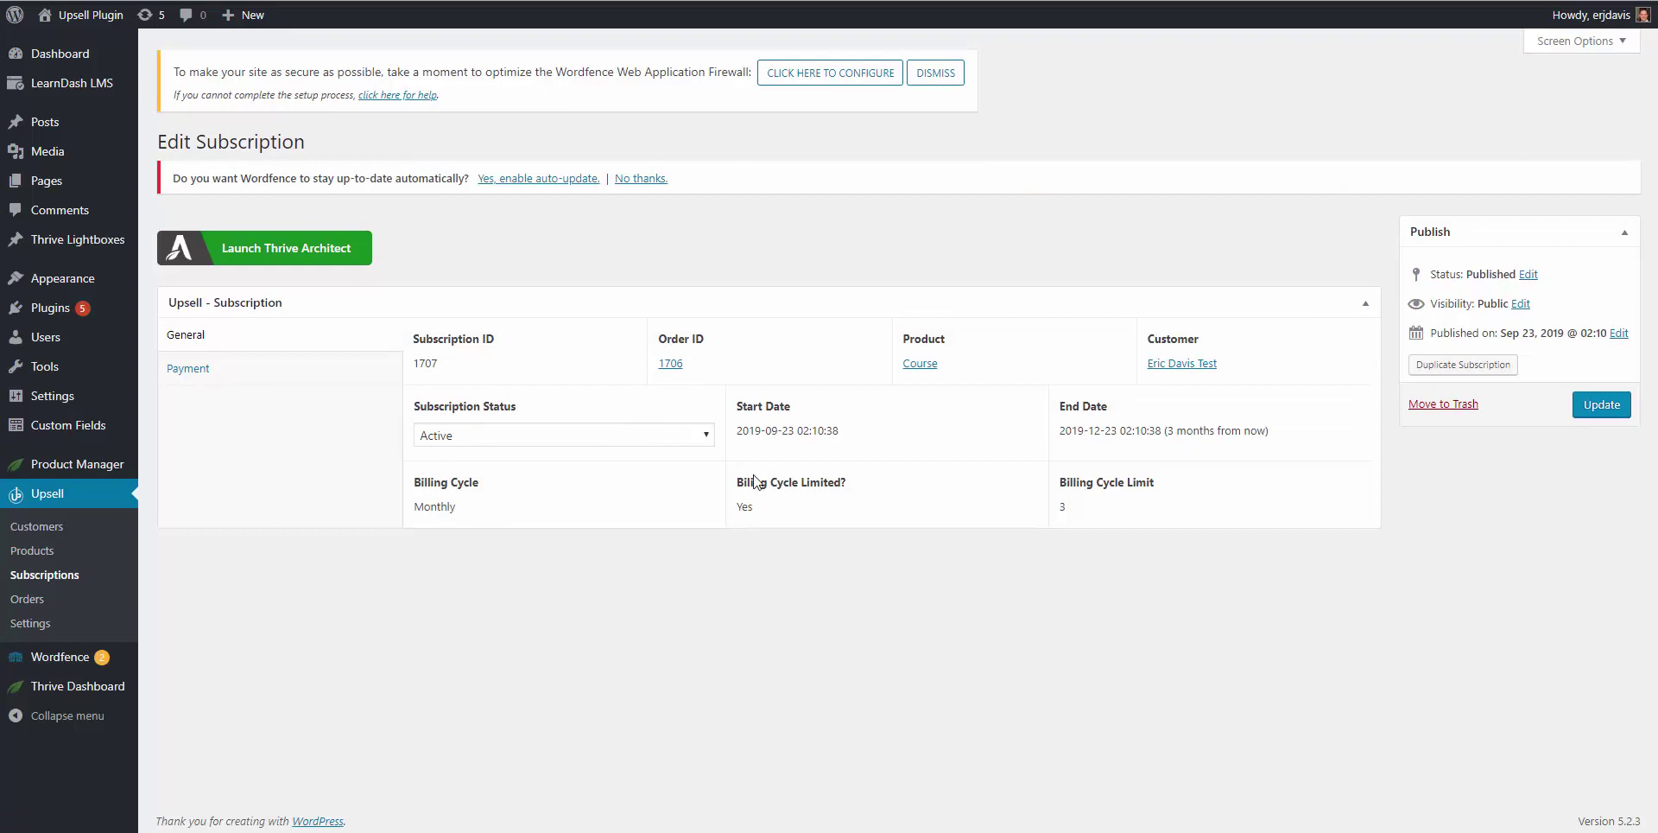
Step: Highlight the subscription's Monthly billing cycle, its limit of 3 cycles, and its end date
left_click_drag(473, 517, 403, 507)
left_click(749, 512)
left_click_drag(1072, 507, 1060, 506)
left_click_drag(1270, 429, 1064, 444)
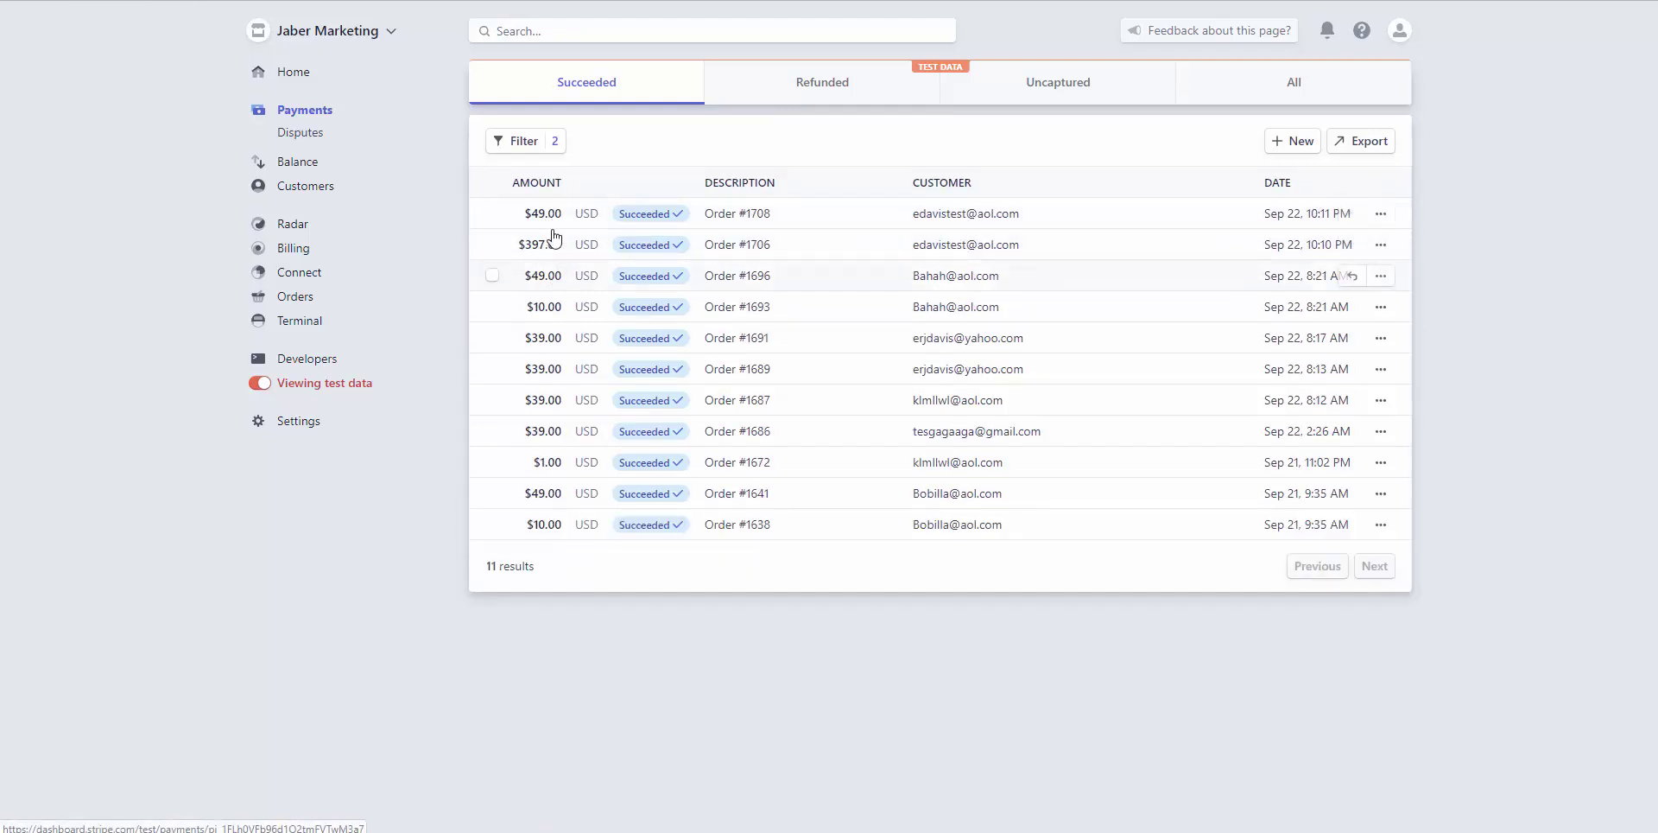
Step: Go to Billing > Subscriptions in Stripe and open the test customer's $397/month Course subscription
left_click(299, 252)
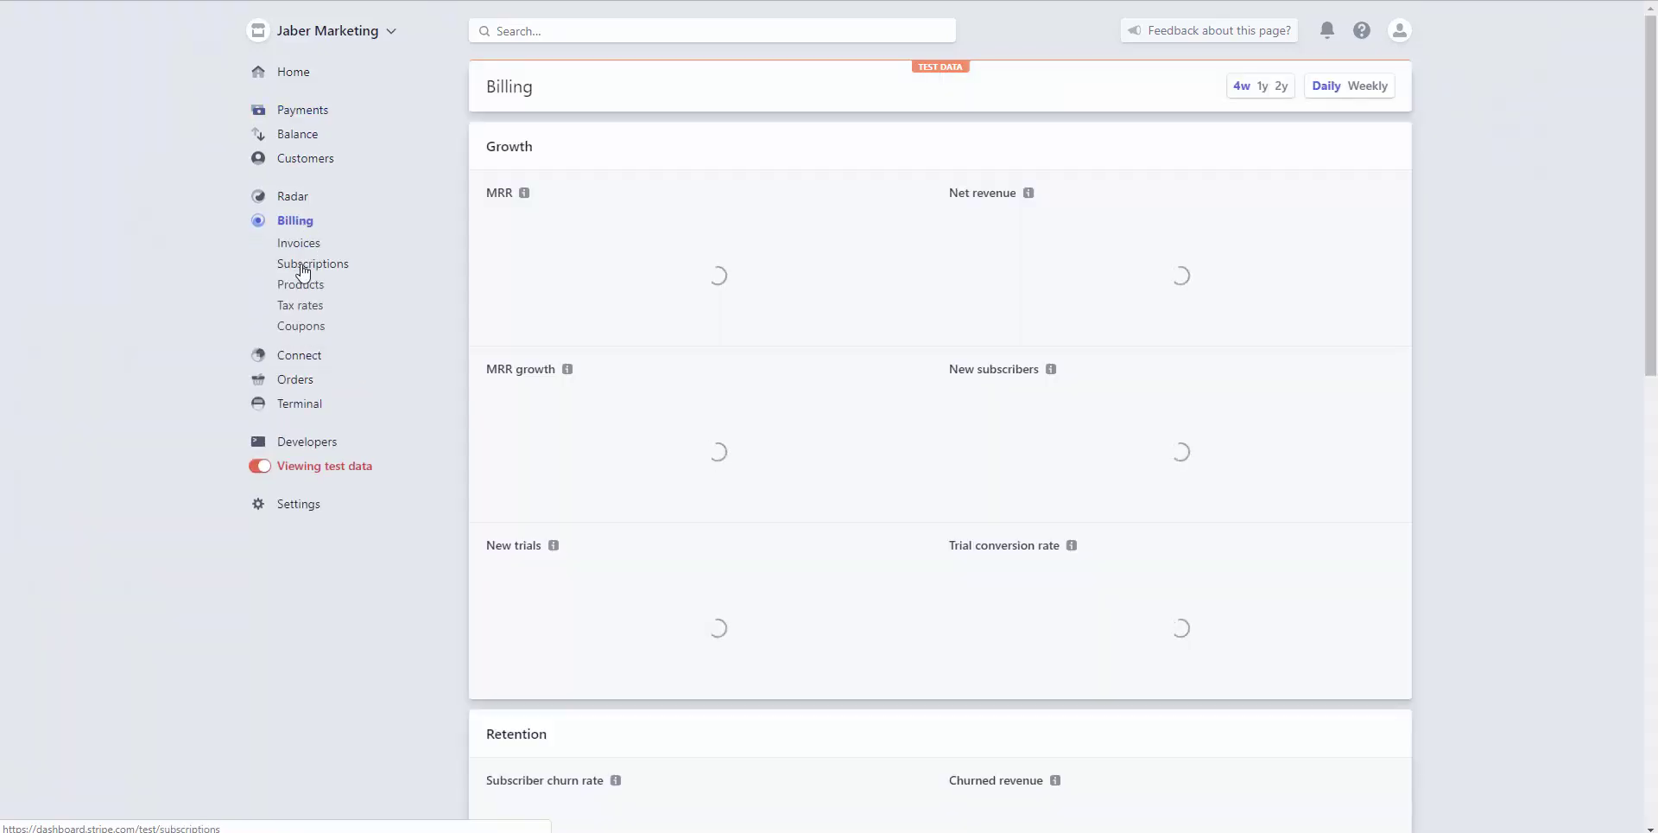
left_click(302, 268)
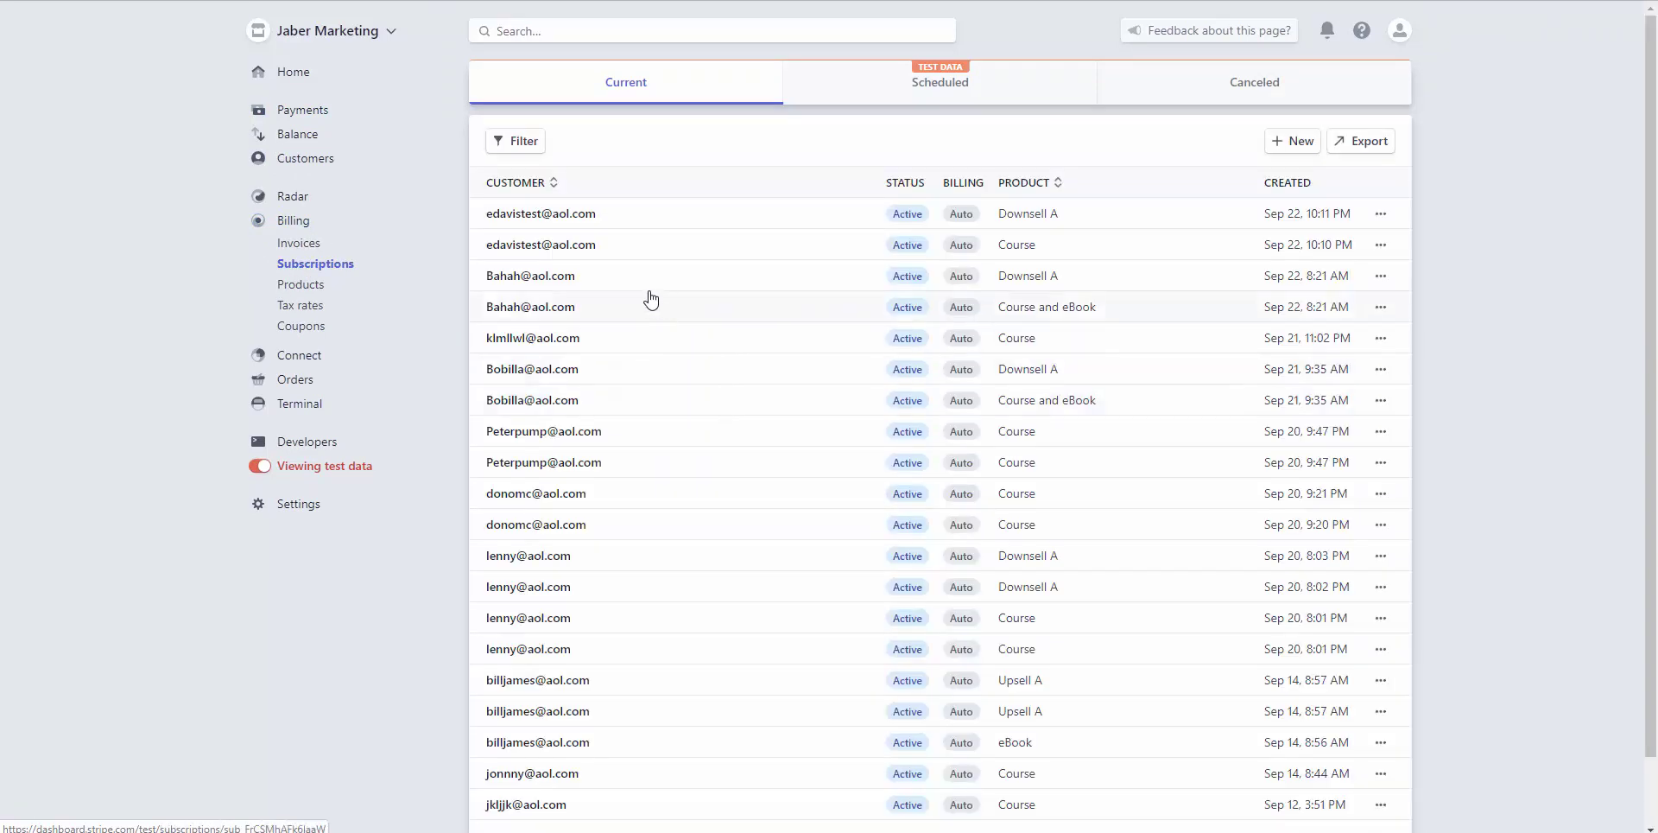
left_click(684, 252)
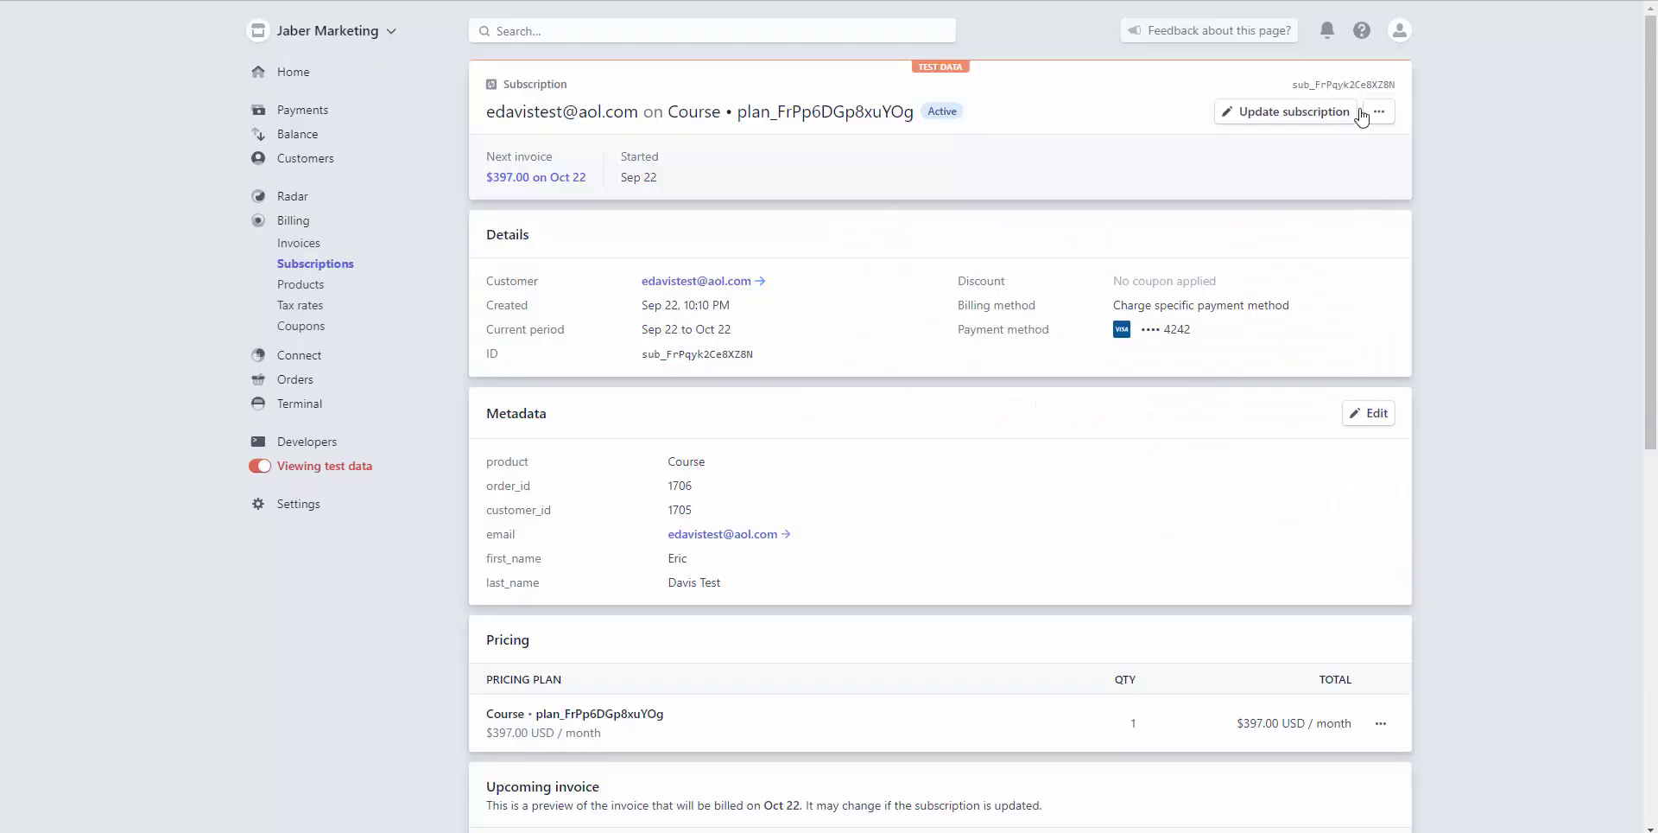
Step: Cancel the Course subscription immediately from its more-actions menu
left_click(1380, 119)
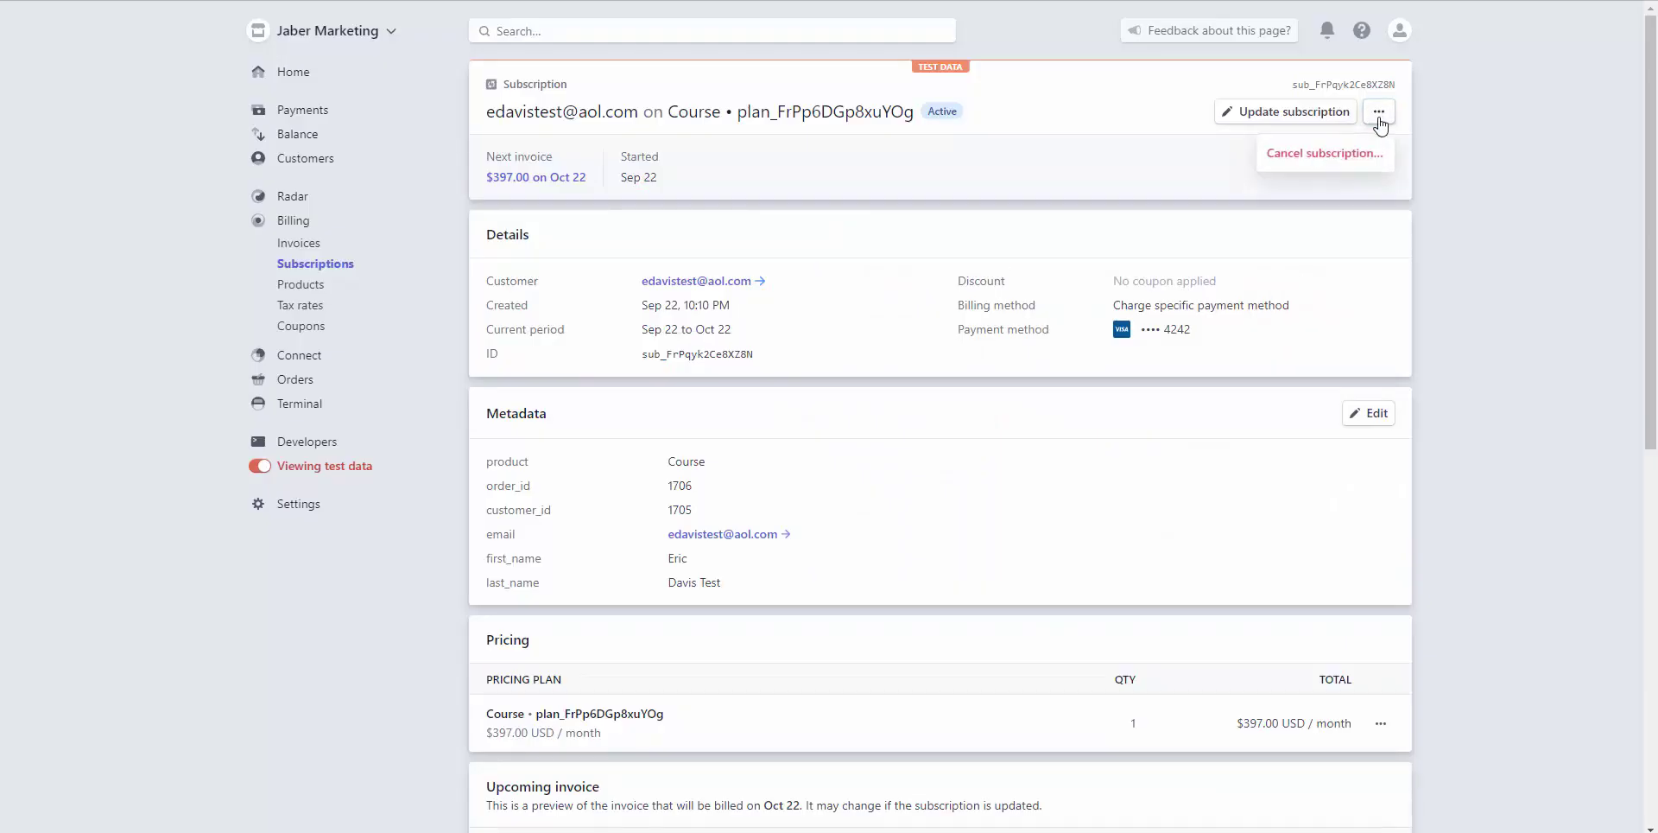
left_click(1327, 156)
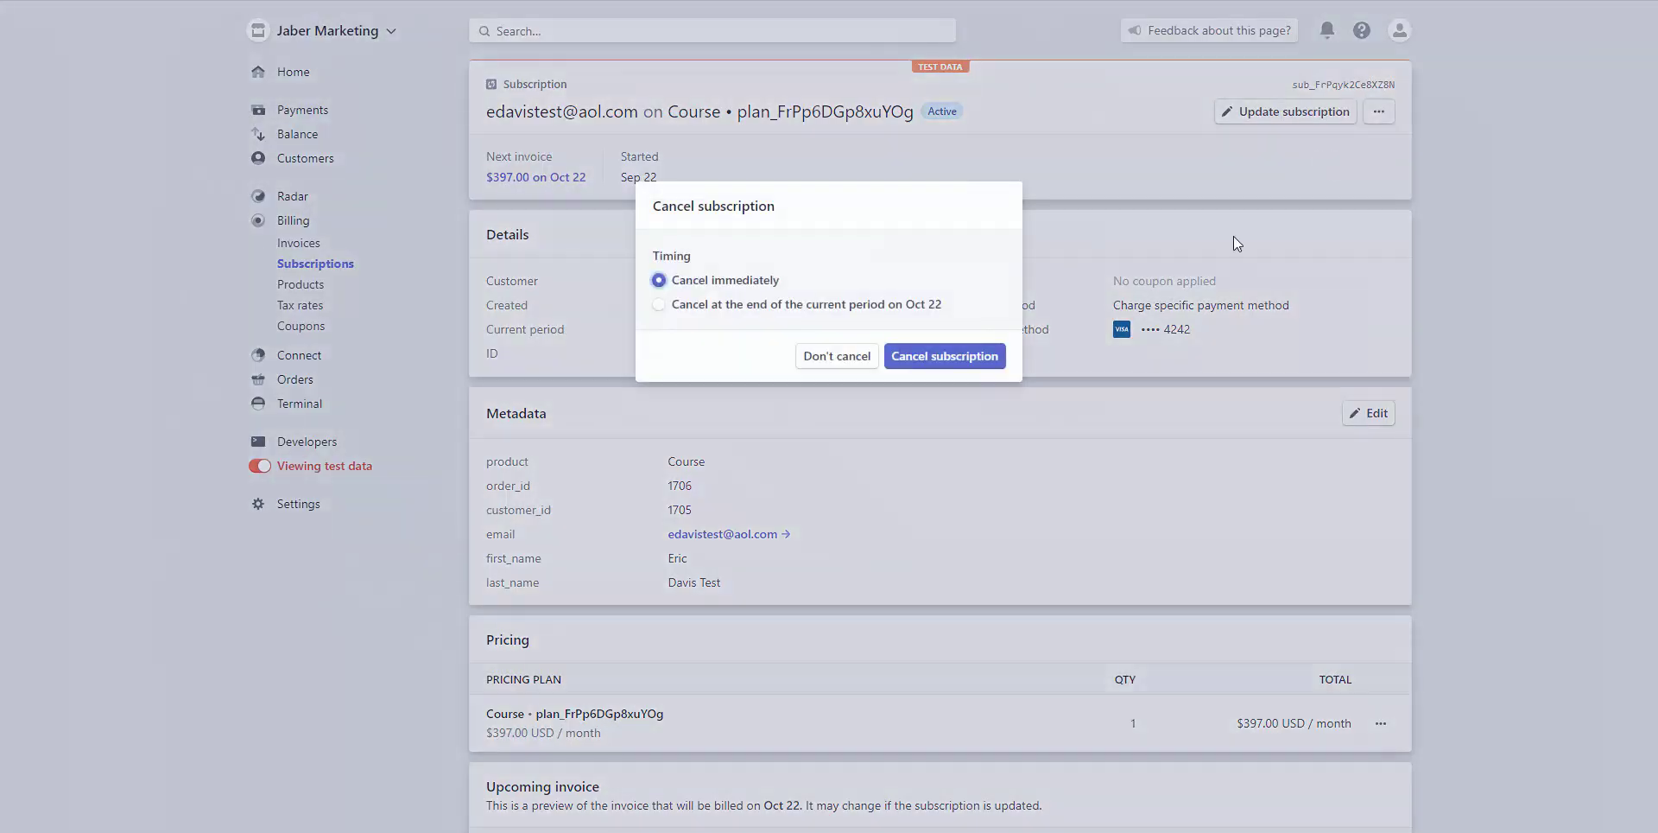
left_click(964, 359)
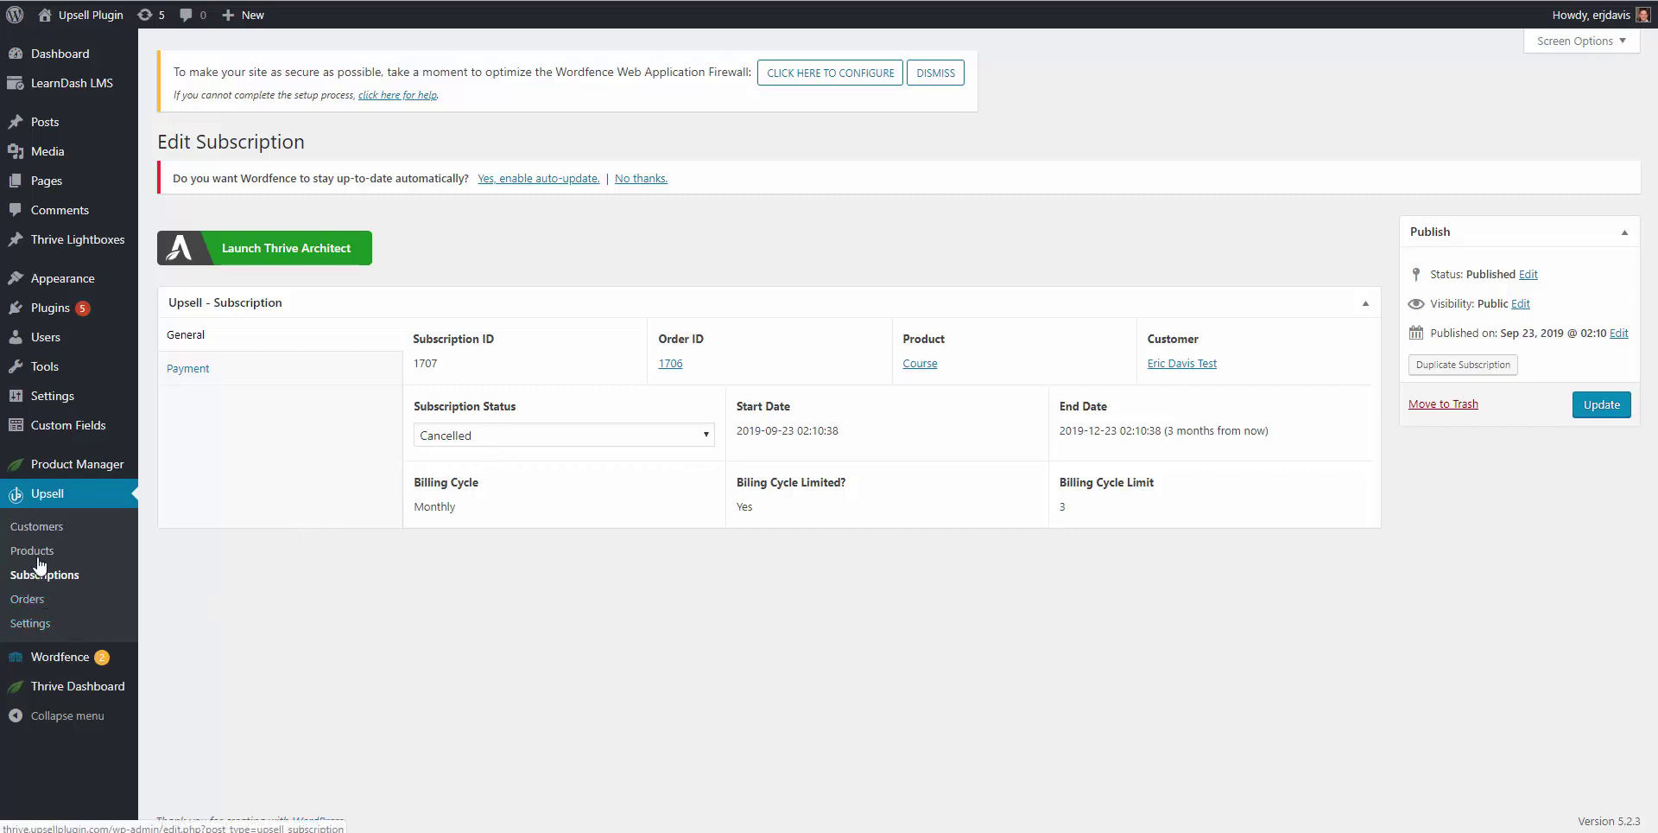
Step: Open All Users and check that the test customer's Courses column no longer lists Main Course
mouse_move(52, 339)
left_click(169, 341)
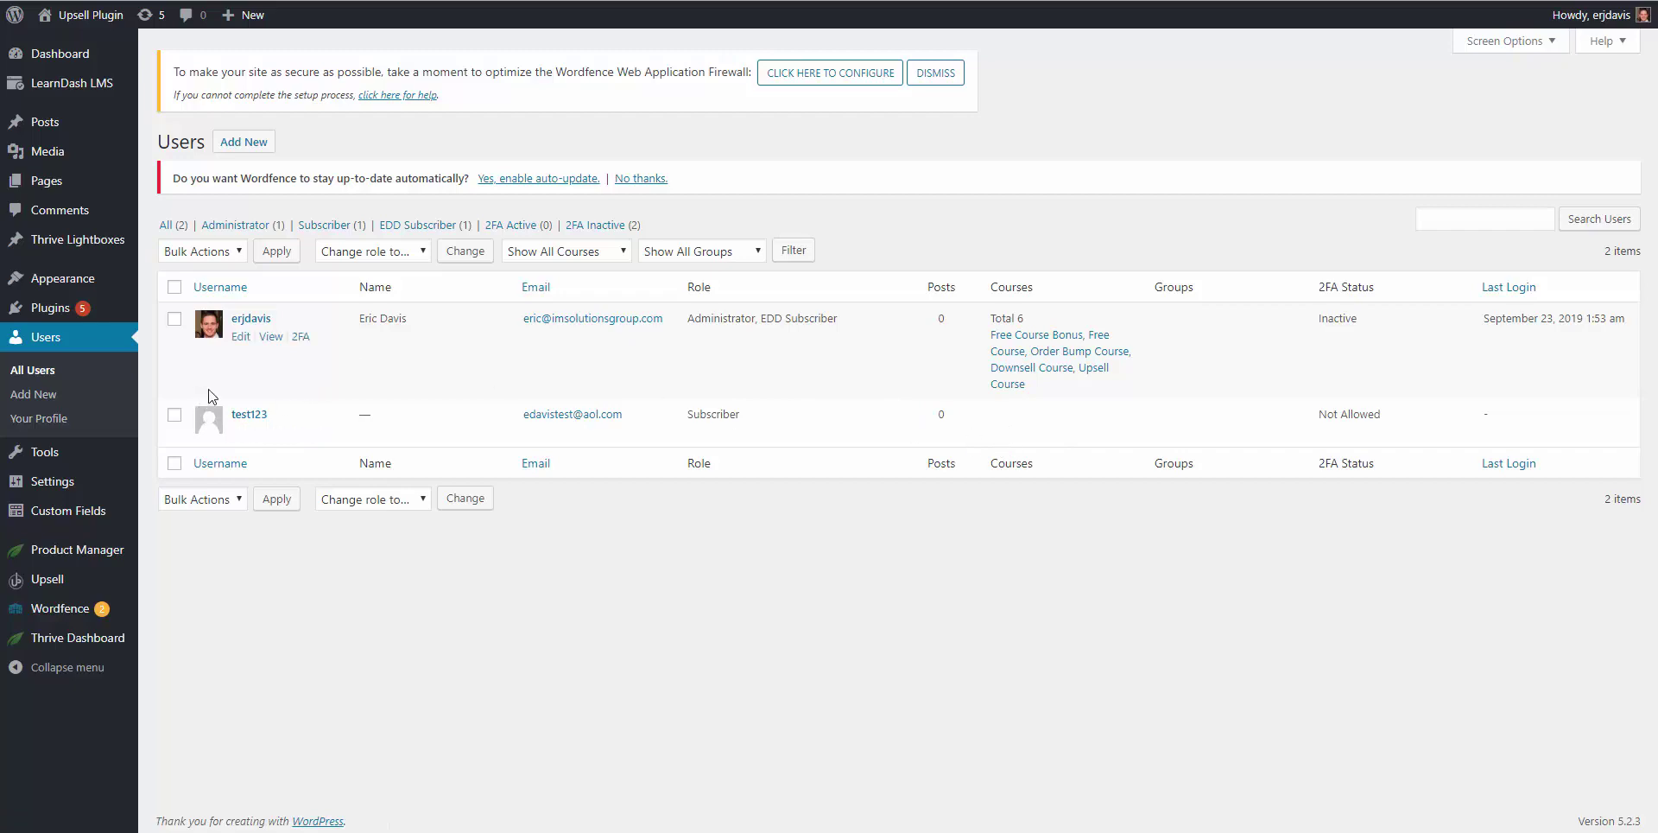
left_click_drag(212, 395, 852, 430)
left_click_drag(1011, 429, 521, 413)
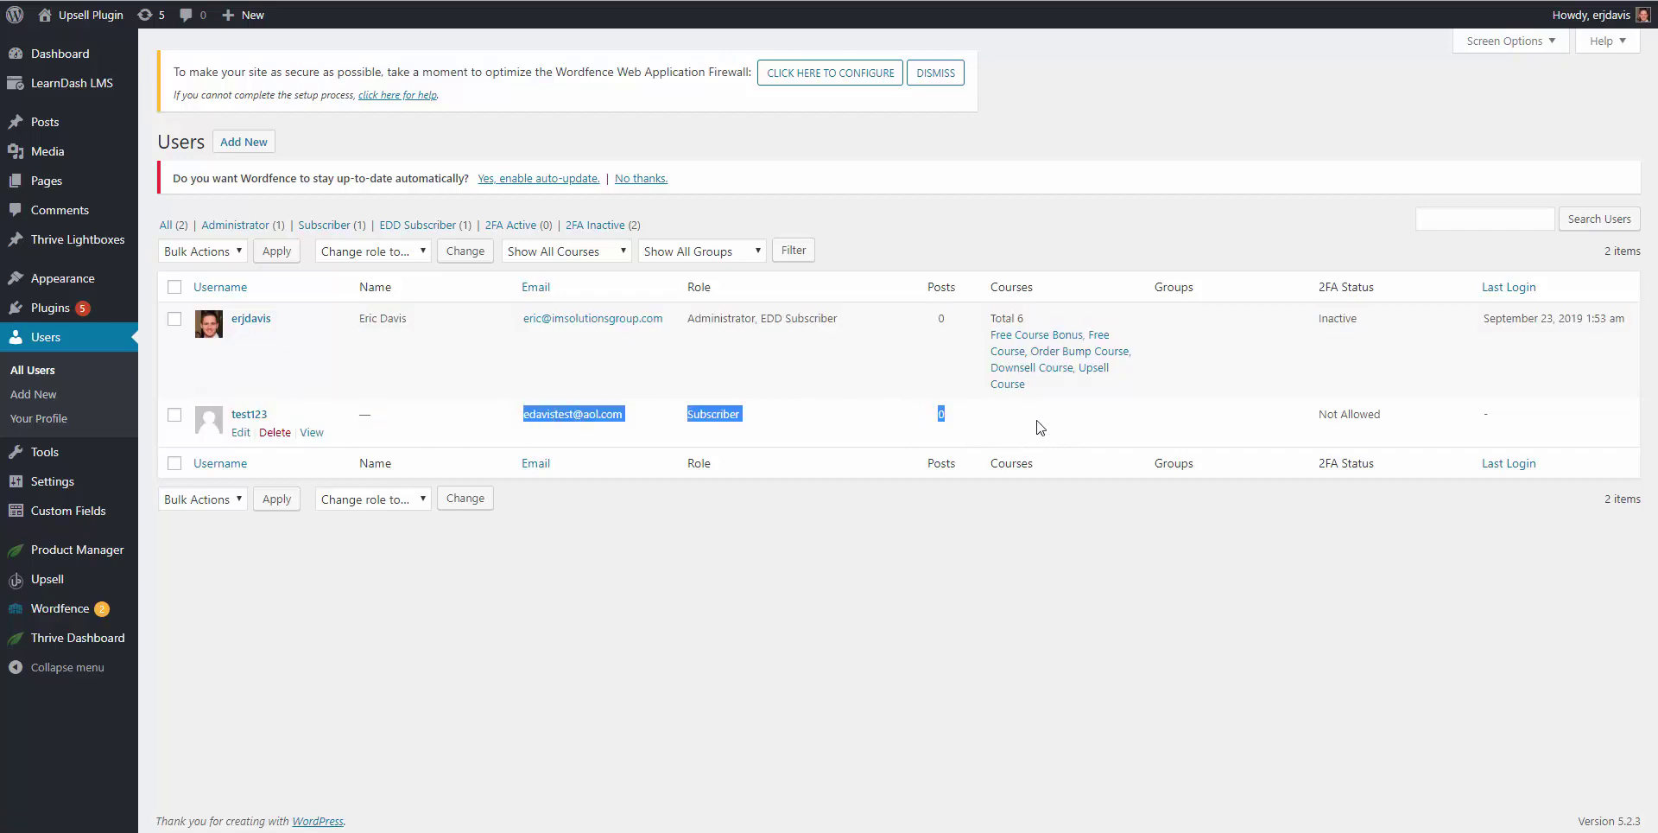
left_click(1014, 432)
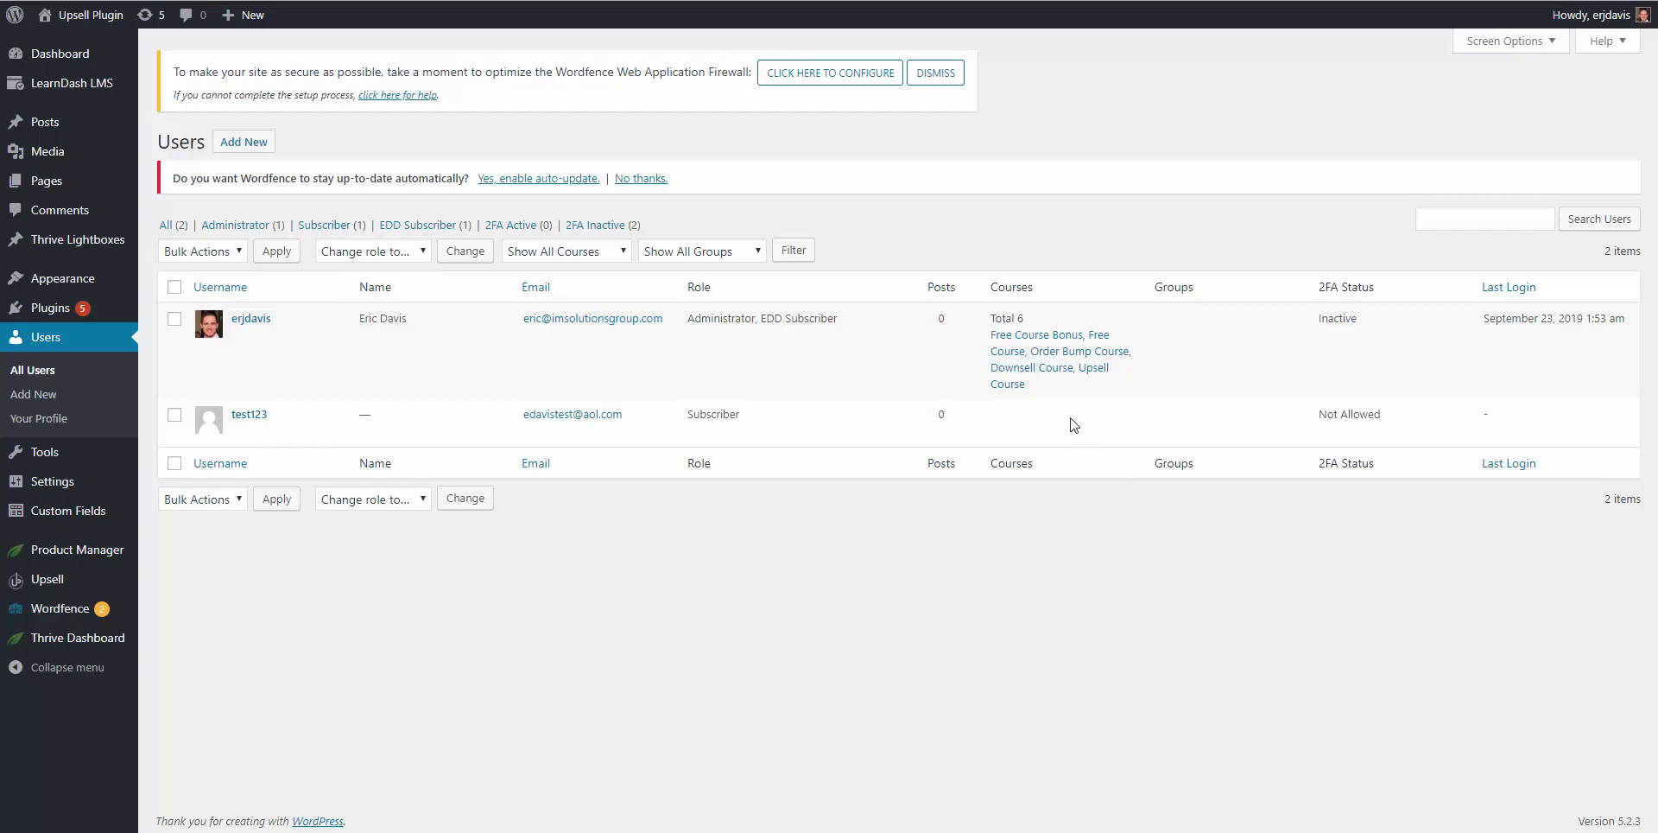
mouse_move(1019, 406)
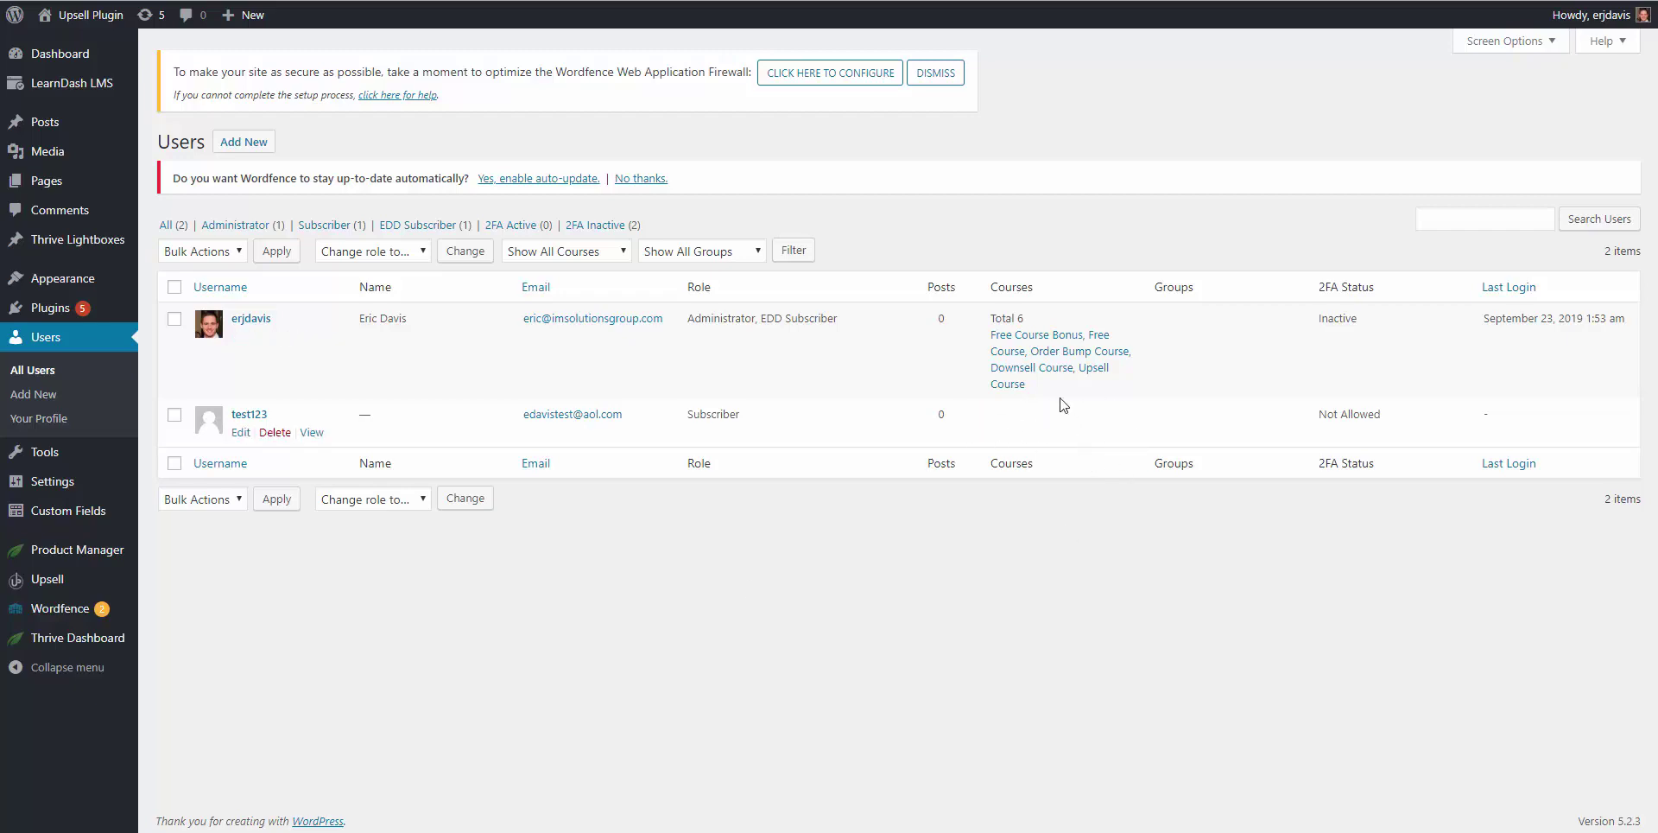